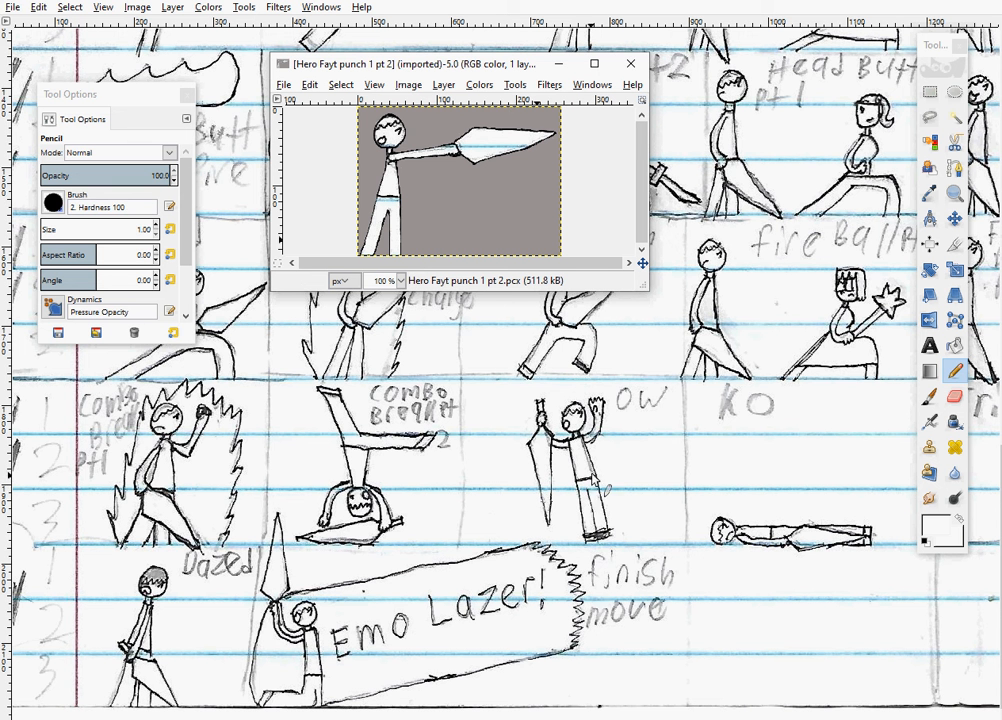
pyautogui.moveTo(445, 201); pyautogui.dragTo(449, 191)
pyautogui.hotkey('ctrl', 'z')
pyautogui.moveTo(1000, 662)
pyautogui.mouseDown()
pyautogui.moveTo(1000, 632)
pyautogui.moveTo(1000, 662)
pyautogui.mouseUp()
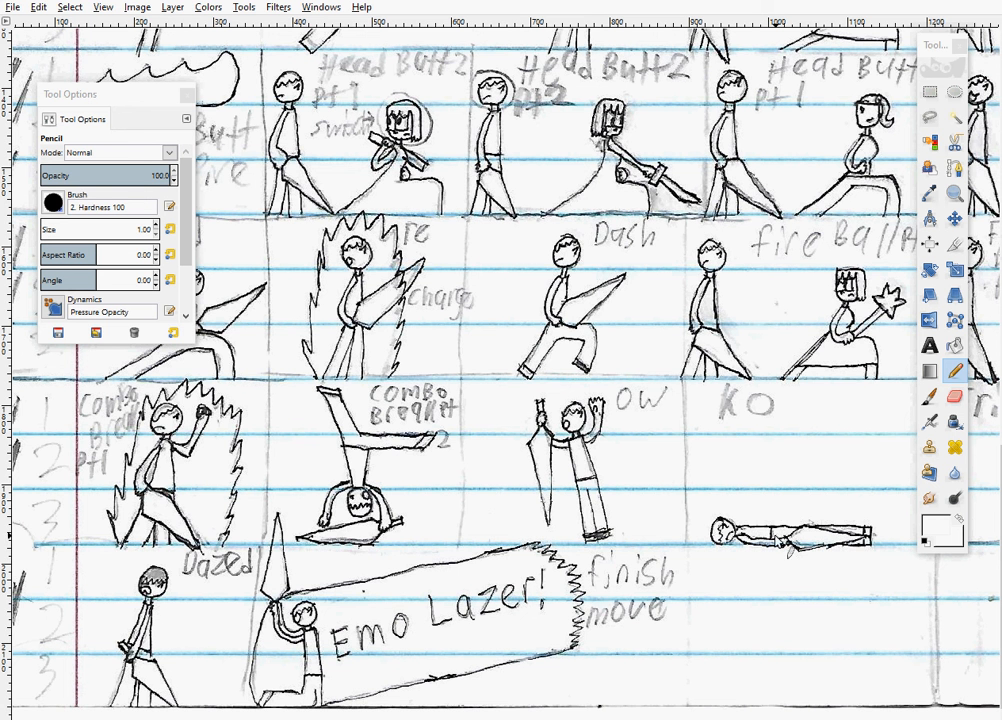
# Swap the places of the floating toolbox and Tool Options window to uncover the "Kick 2 pt2" sketch on the scanned sheet
pyautogui.scroll(3, 491, 623)
pyautogui.scroll(6, 491, 623)
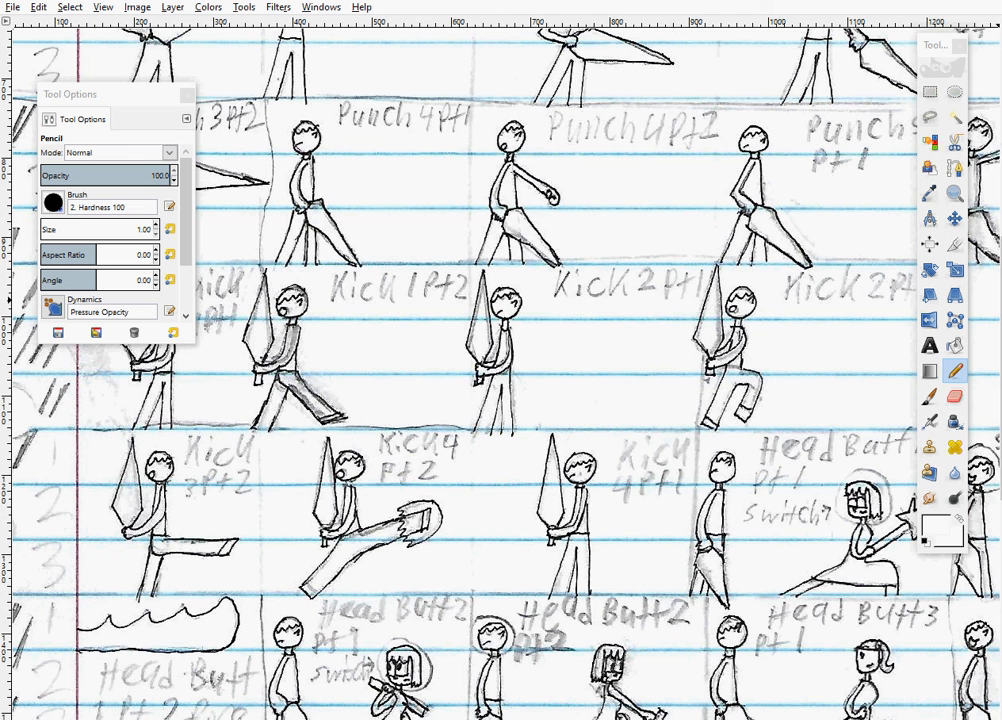
pyautogui.scroll(7, 450, 370)
pyautogui.scroll(-9, 450, 370)
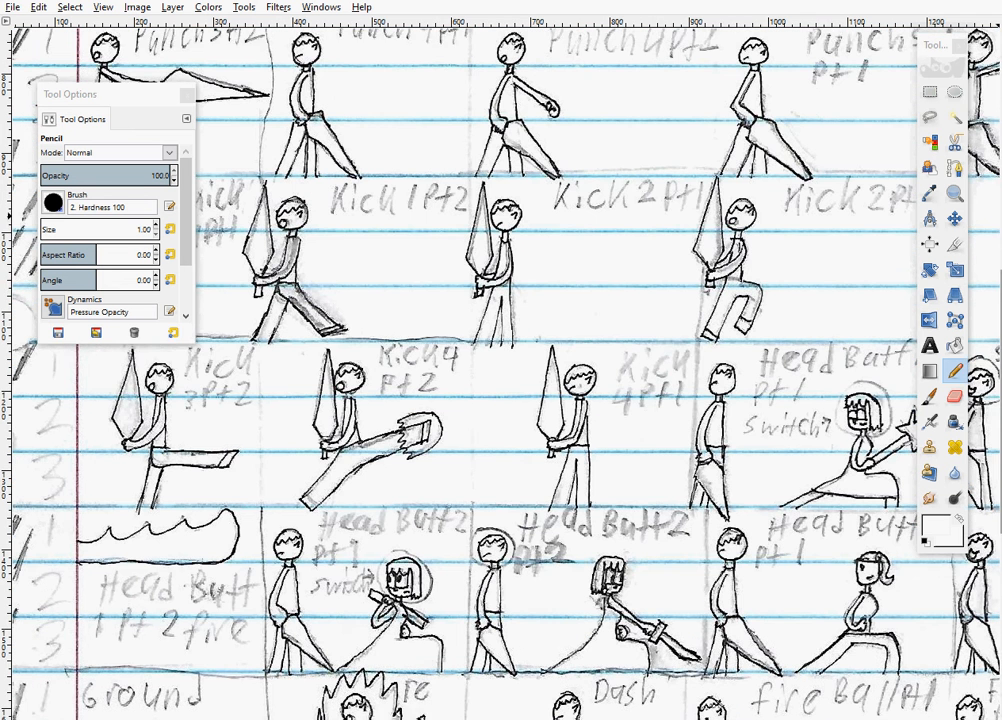
pyautogui.moveTo(1000, 370); pyautogui.dragTo(1000, 376)
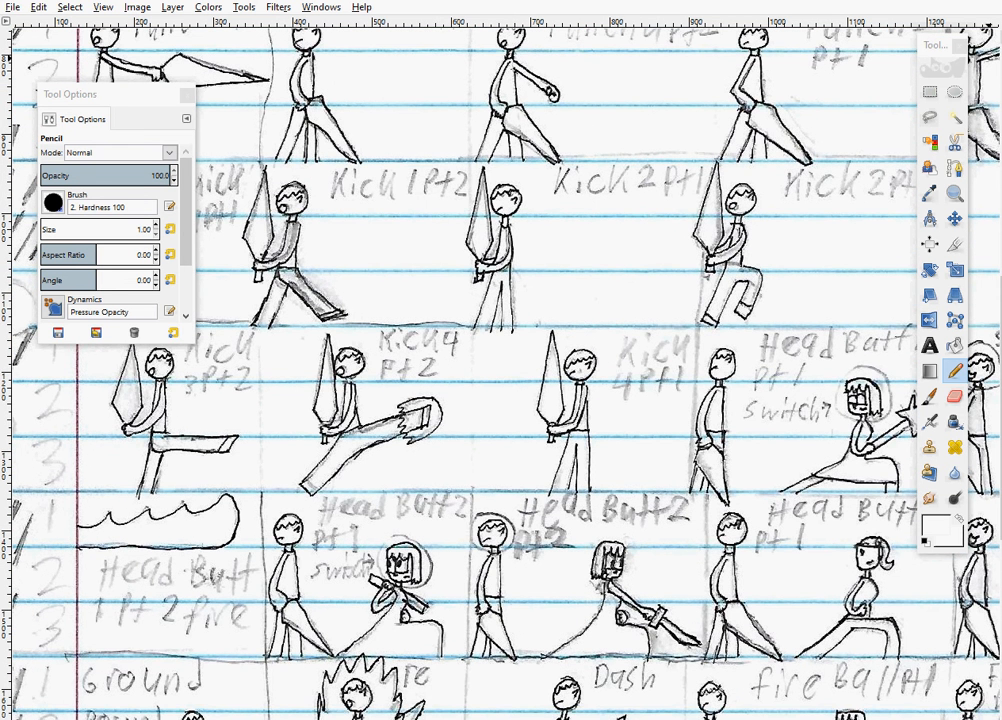
pyautogui.moveTo(938, 50); pyautogui.dragTo(88, 42)
pyautogui.moveTo(156, 100); pyautogui.dragTo(934, 88)
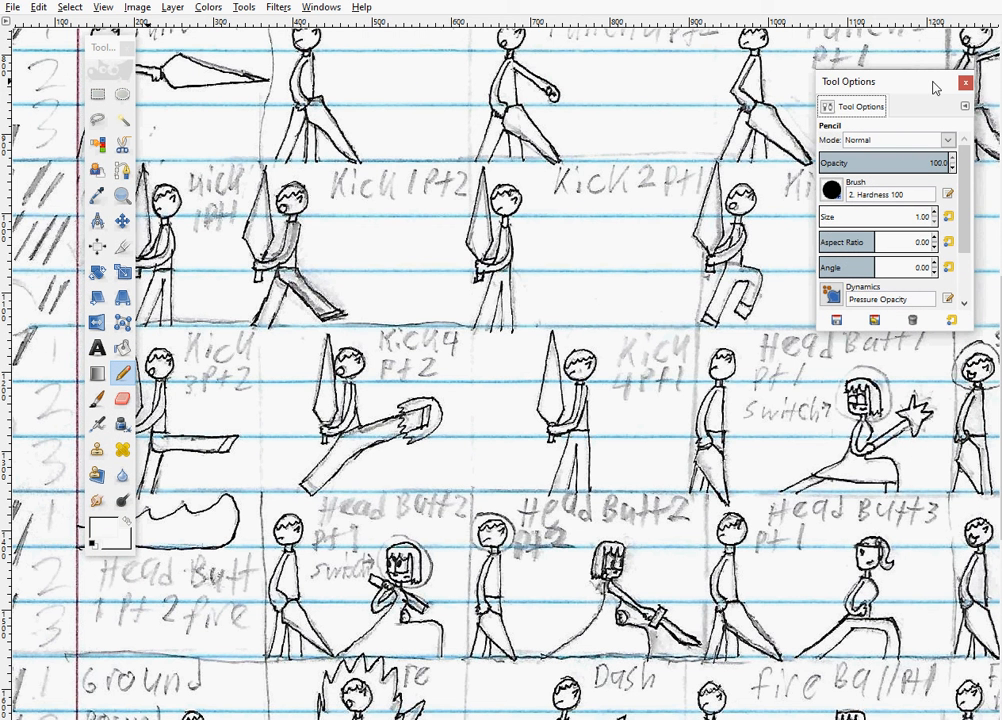
pyautogui.moveTo(95, 47); pyautogui.dragTo(97, 38)
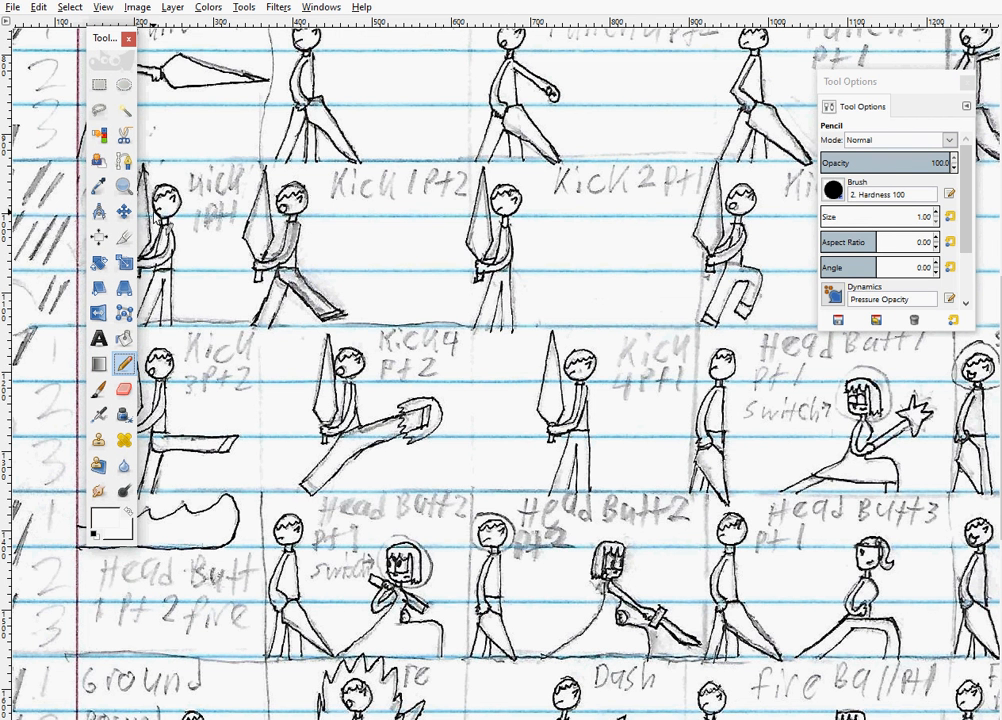
# Select the "Kick 2 pt2" figure with a rectangular selection of about 102 × 221 px and copy it
pyautogui.click(100, 88)
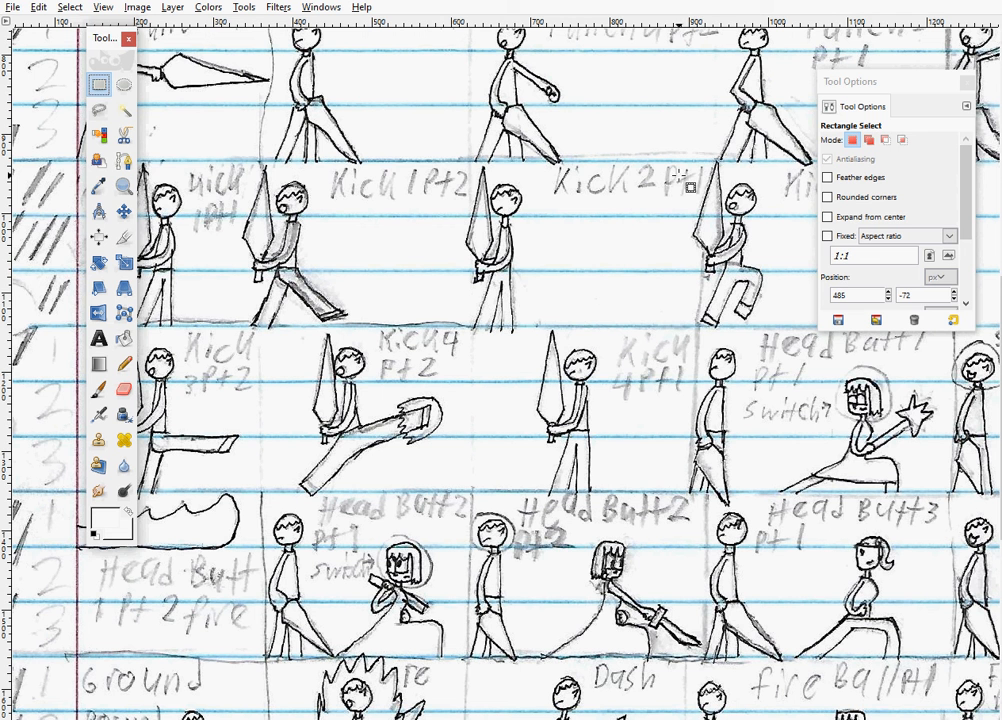
pyautogui.moveTo(692, 162); pyautogui.dragTo(780, 345)
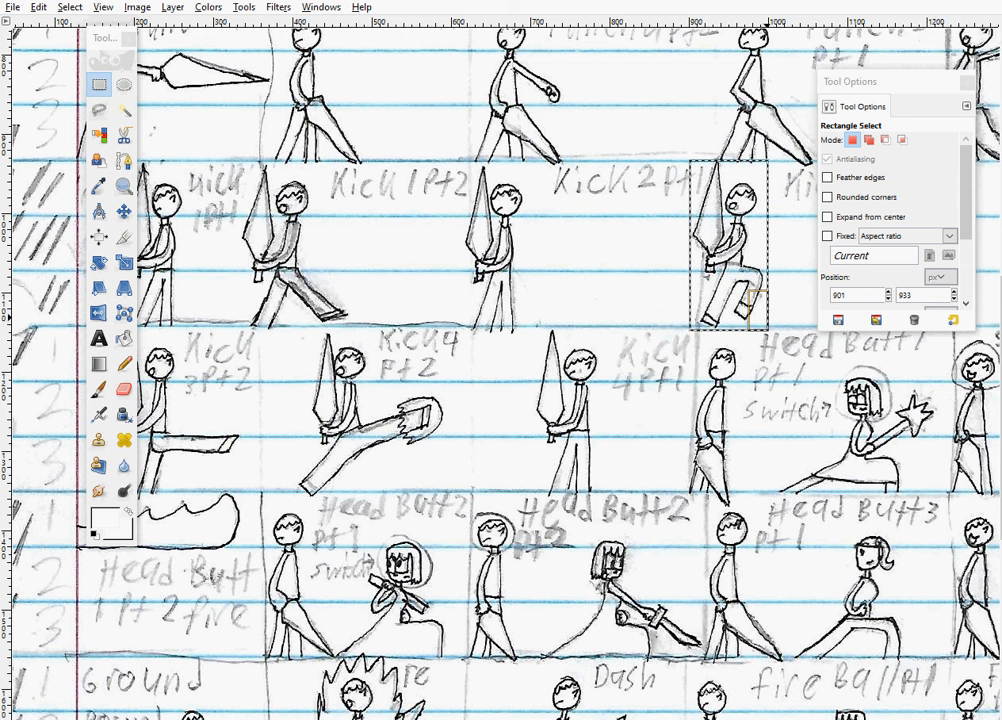
pyautogui.moveTo(769, 189); pyautogui.dragTo(771, 183)
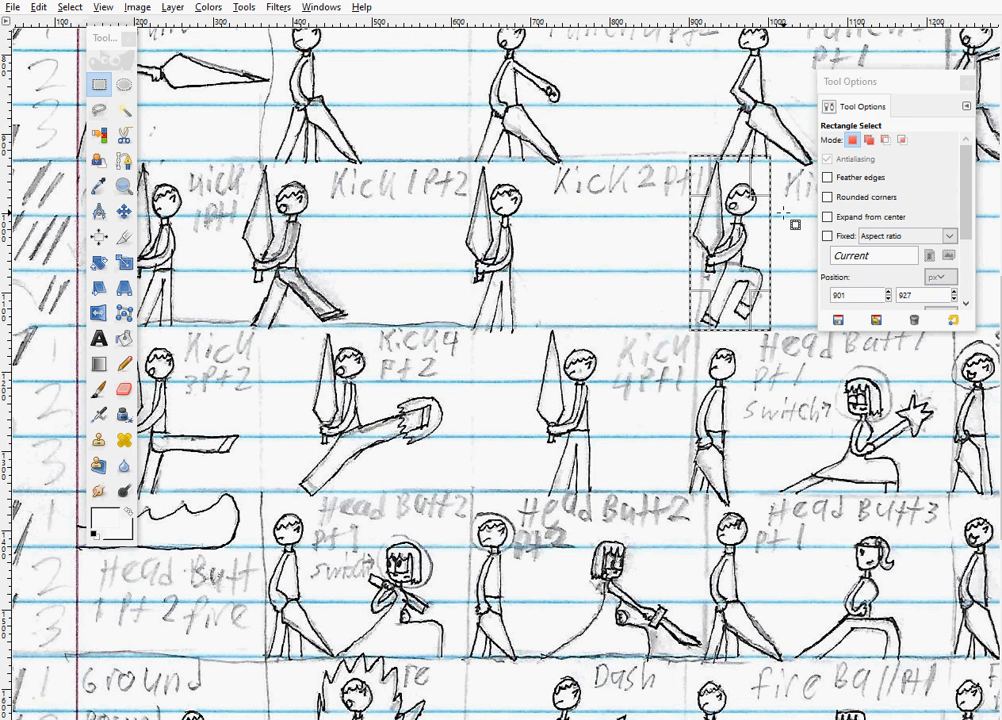
pyautogui.rightClick(729, 247)
pyautogui.moveTo(767, 273)
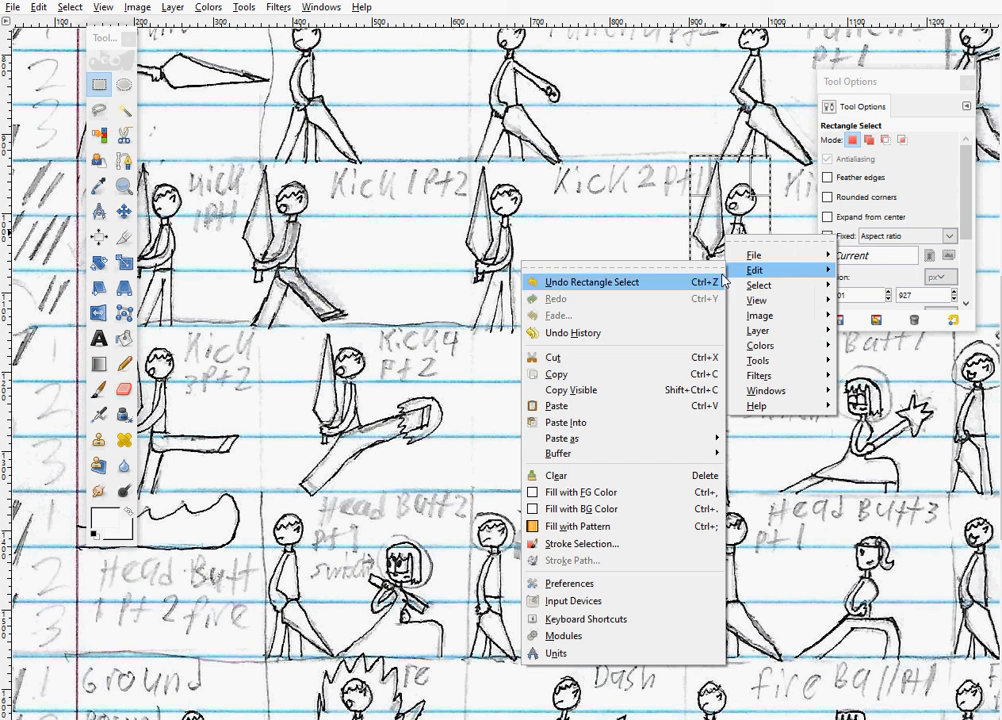
pyautogui.click(615, 373)
# Create a new image 102 px wide and 221 px high, matching the selection size, and maximize its window
pyautogui.rightClick(733, 245)
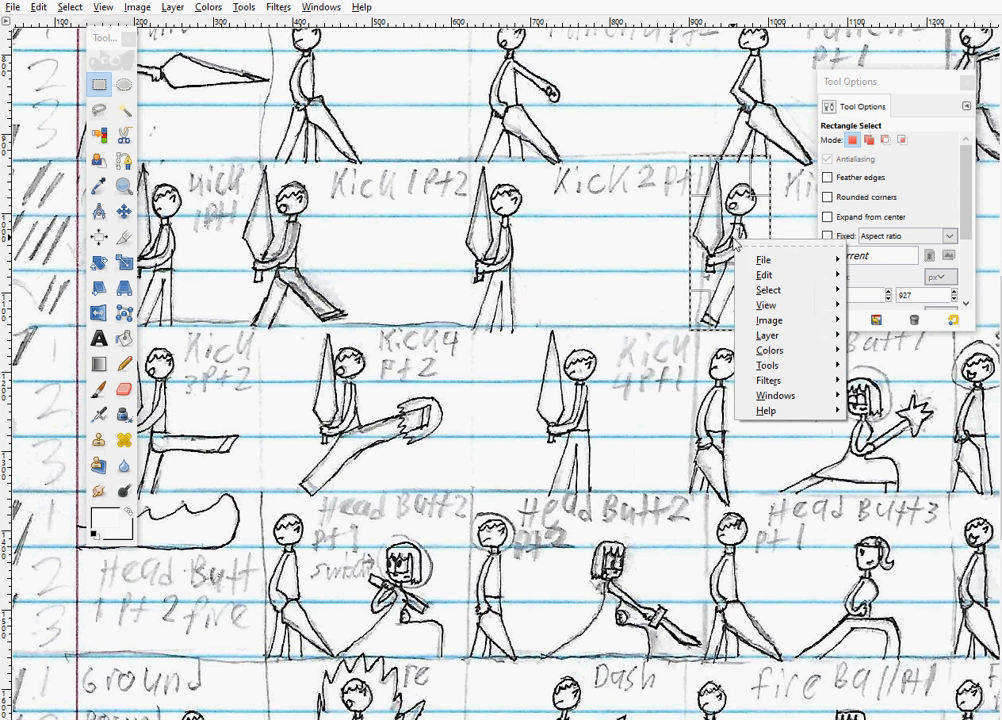
pyautogui.moveTo(832, 259)
pyautogui.click(605, 267)
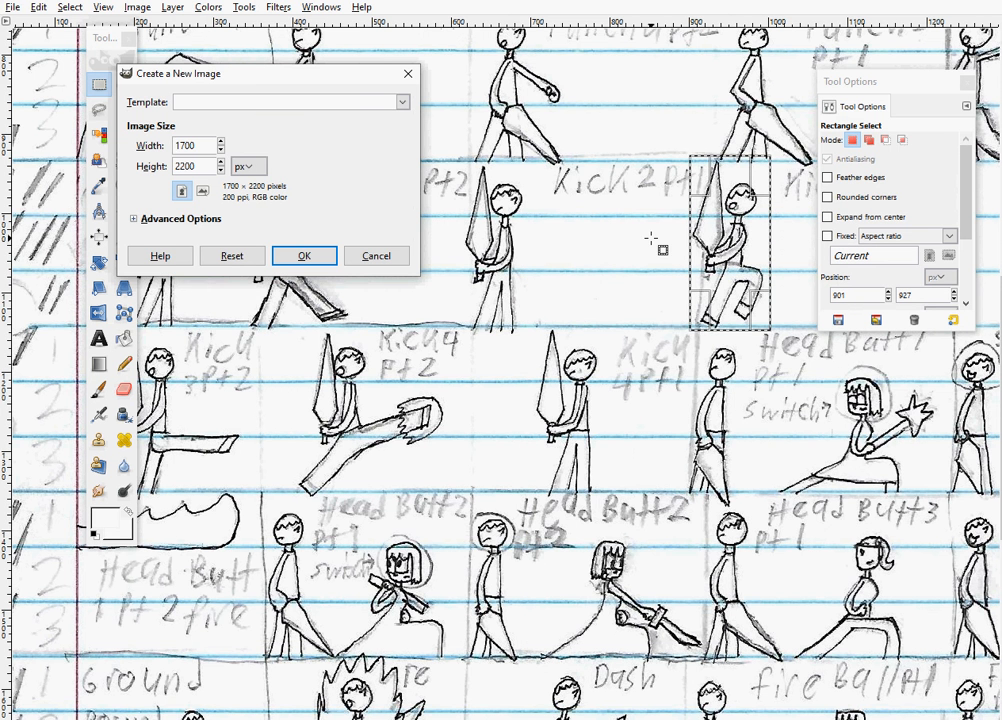
pyautogui.moveTo(965, 181); pyautogui.dragTo(963, 264)
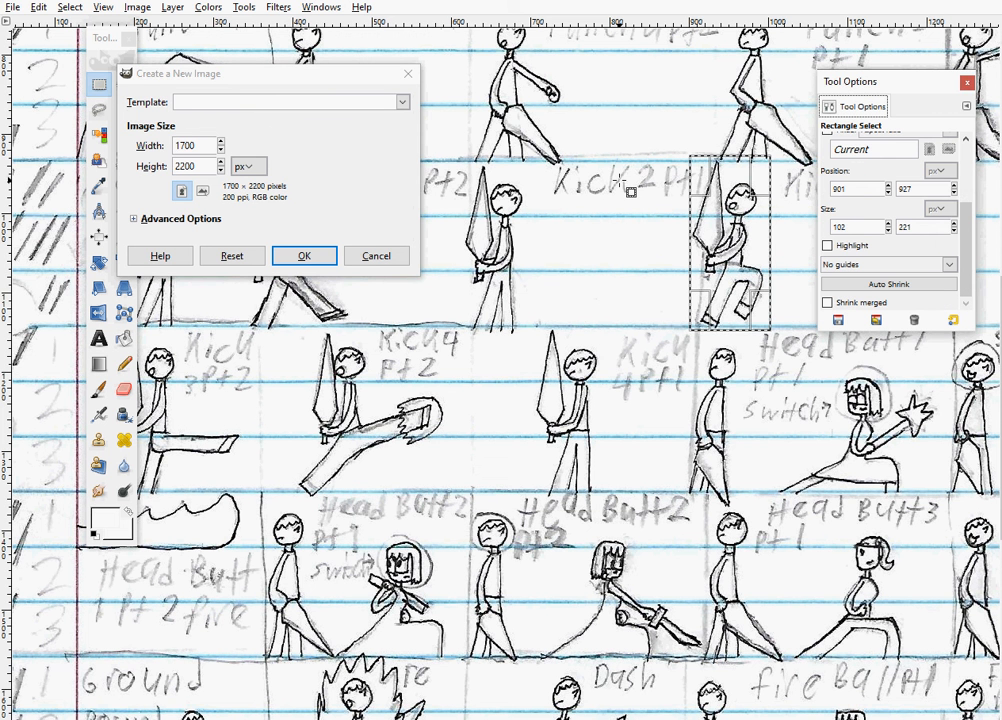
pyautogui.click(153, 137)
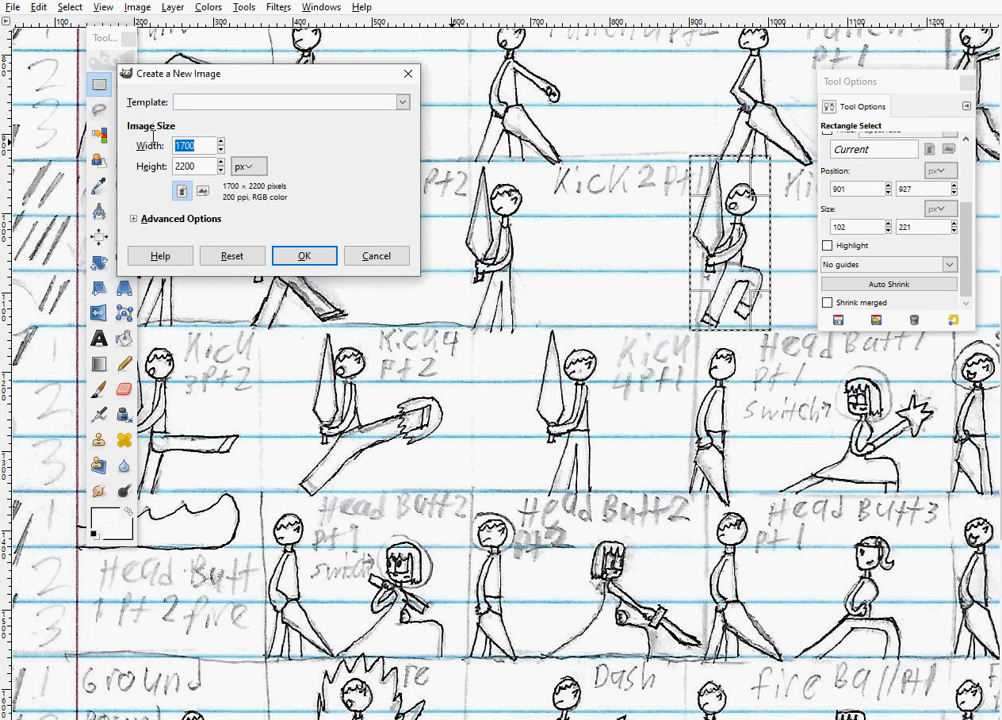
pyautogui.write('1')
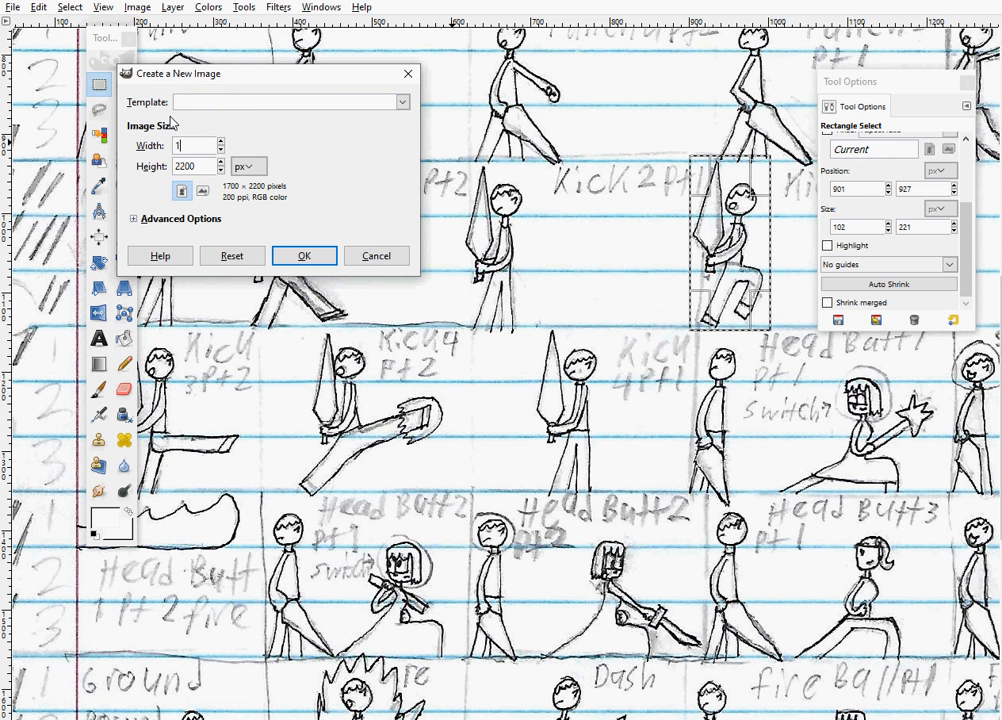
pyautogui.write('02')
pyautogui.press('Tab')
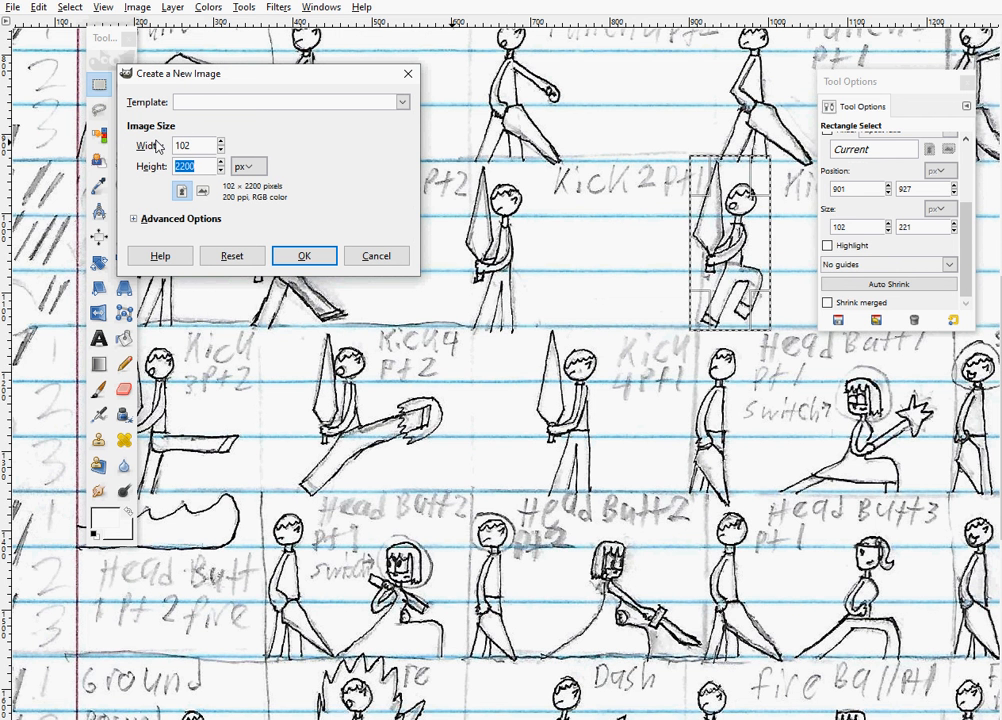
pyautogui.write('221')
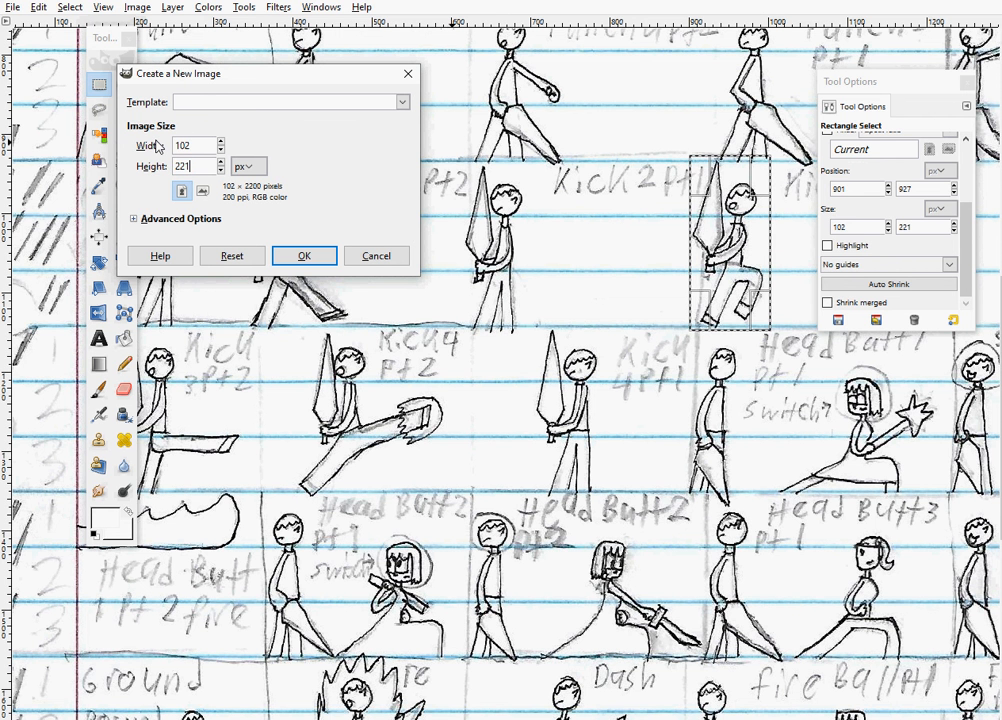
pyautogui.click(309, 257)
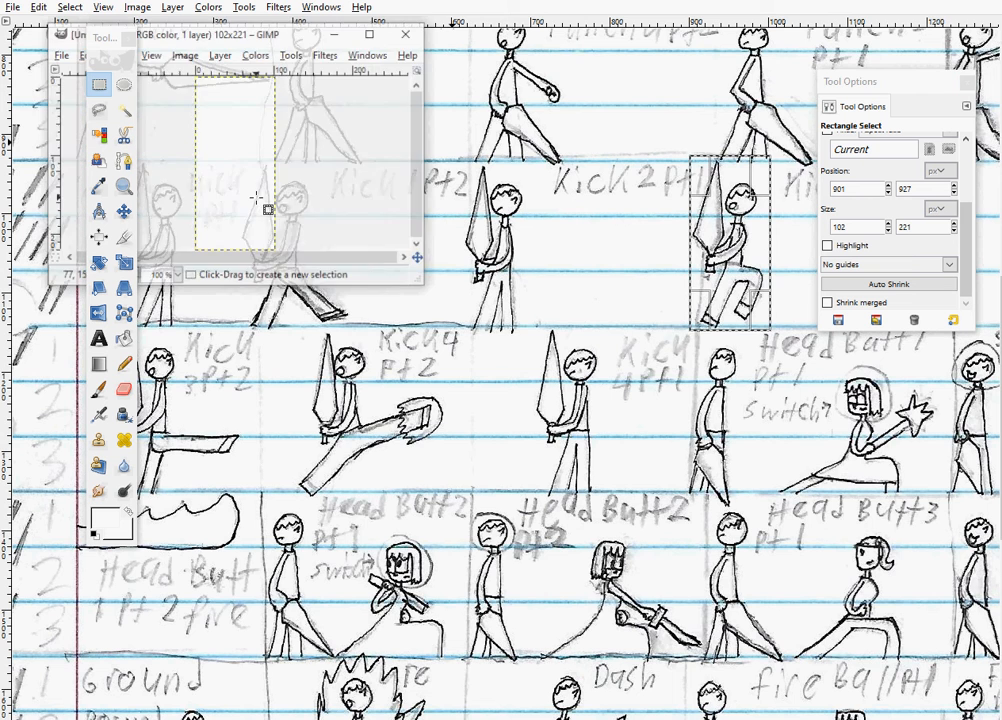
pyautogui.click(368, 35)
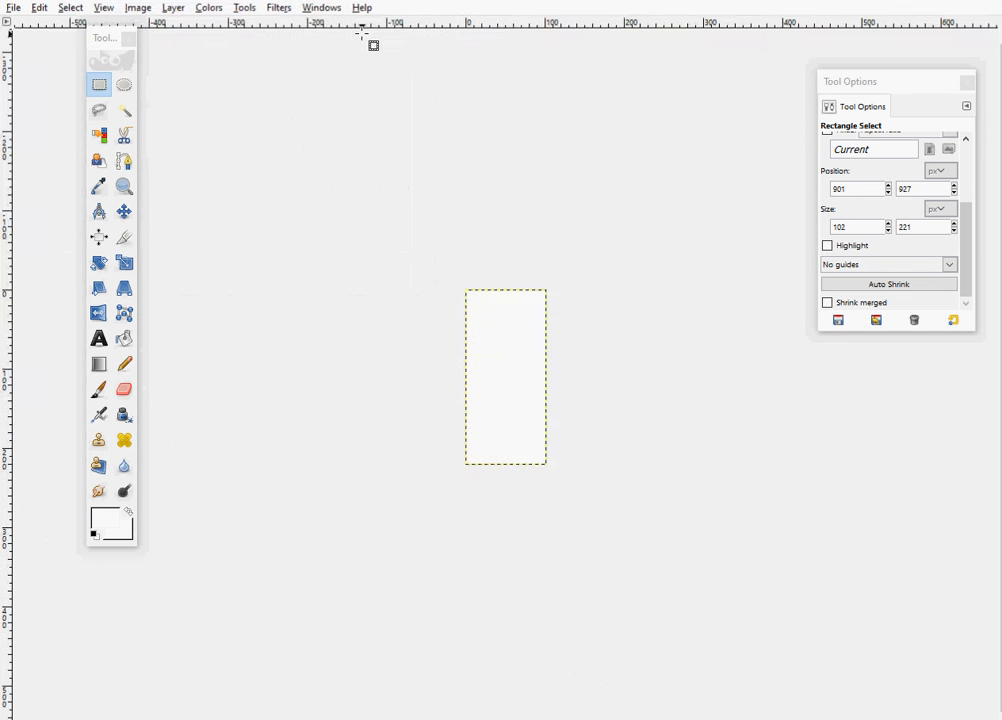
# Paste the copied kick figure into the new blank image and anchor it
pyautogui.rightClick(493, 336)
pyautogui.moveTo(555, 369)
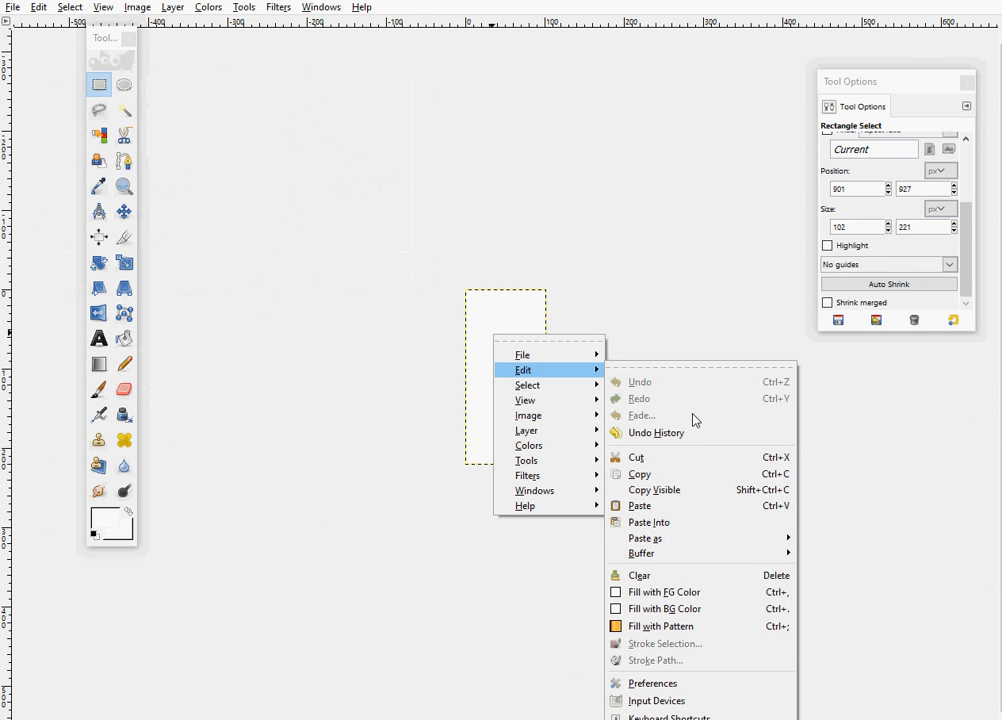
pyautogui.click(655, 506)
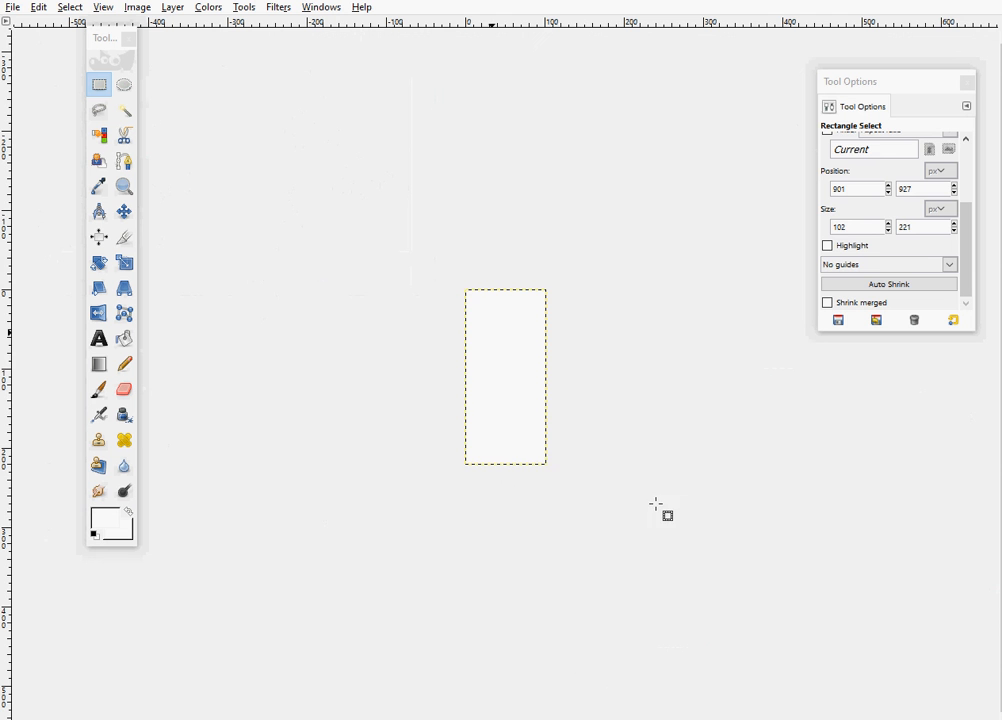
pyautogui.click(616, 274)
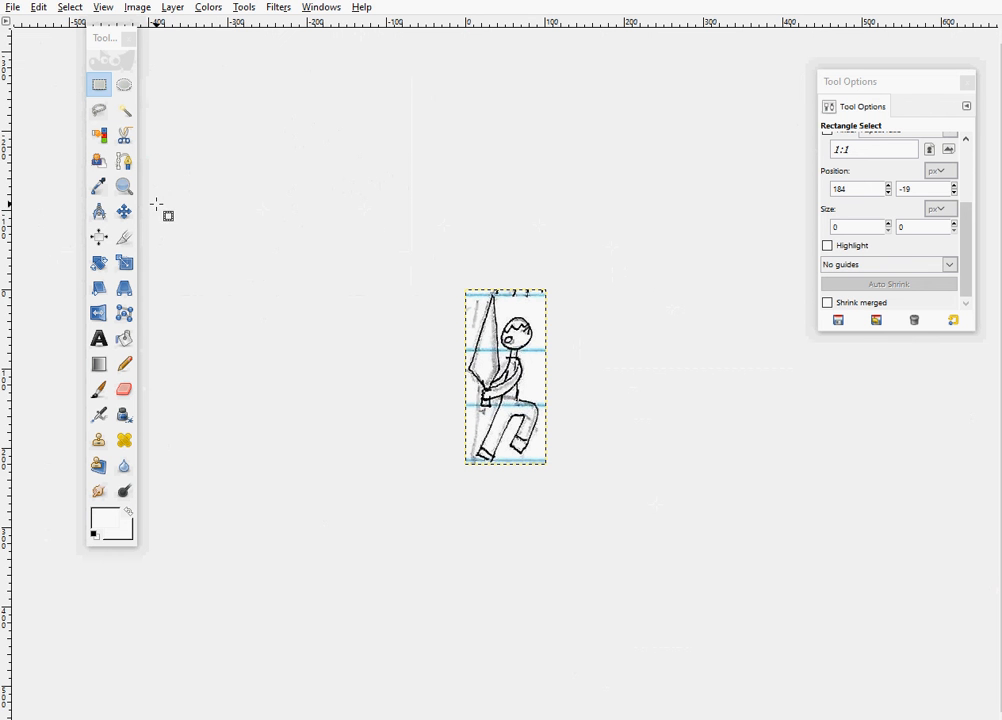
# Magnify the pasted kick figure while keeping the whole drawing in view
pyautogui.click(125, 186)
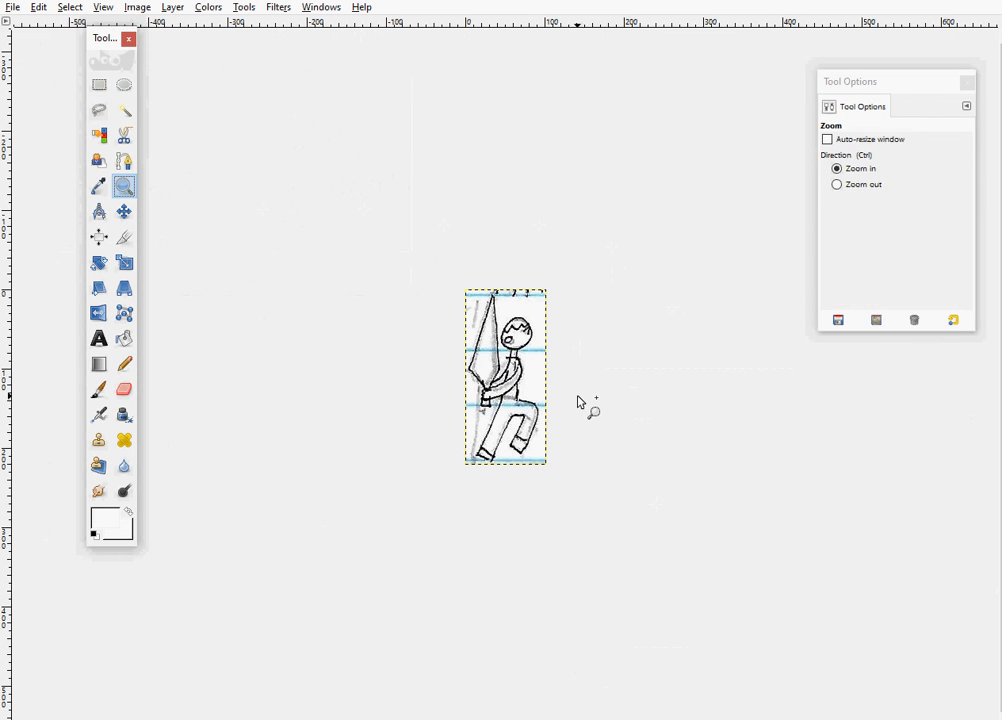
pyautogui.click(530, 376)
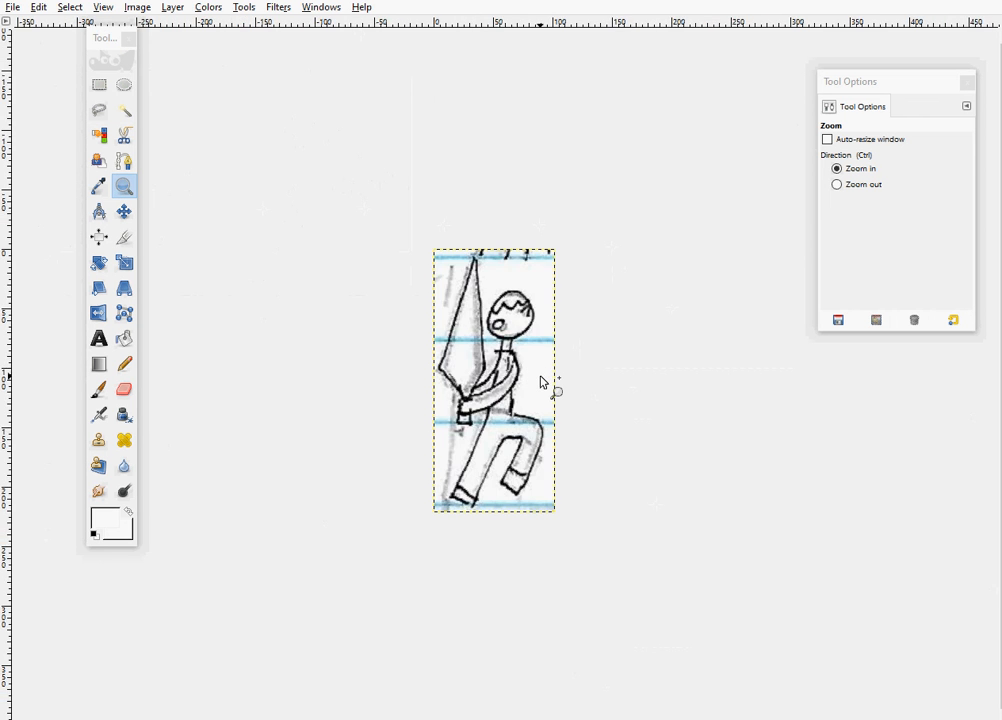
pyautogui.moveTo(539, 382); pyautogui.dragTo(543, 380)
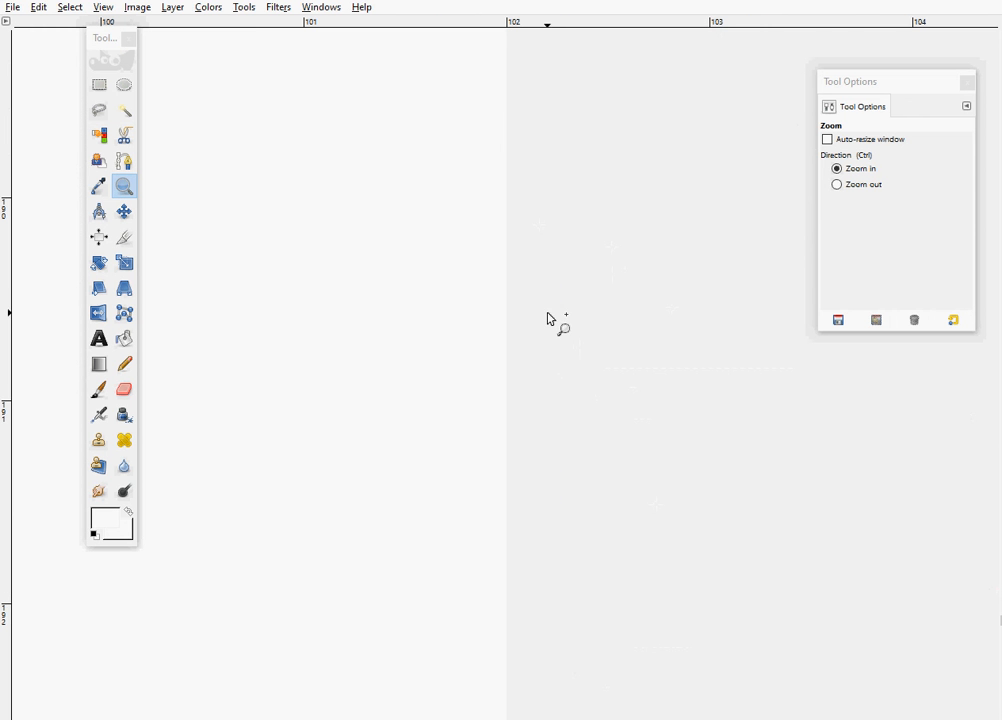
pyautogui.click(837, 185)
pyautogui.click(700, 230)
pyautogui.click(700, 230)
pyautogui.click(699, 228)
pyautogui.click(698, 226)
pyautogui.click(698, 227)
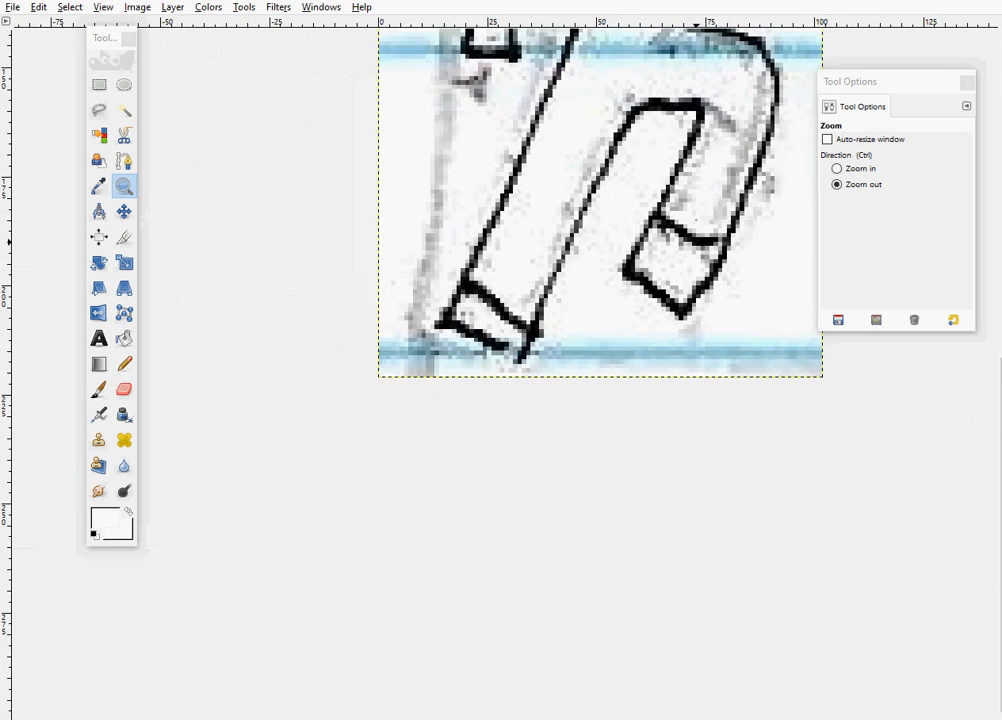
pyautogui.click(699, 227)
pyautogui.click(700, 228)
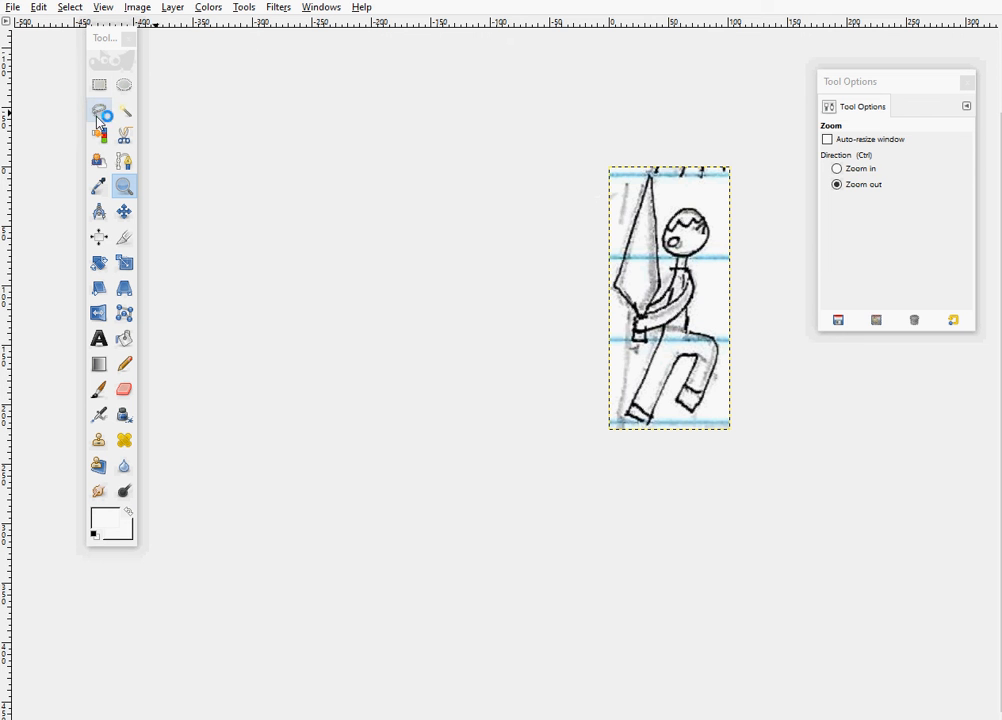
# Sample the grey background of the "Hero Fayt punch 1 pt 2" image as the foreground color and minimize that image
pyautogui.click(99, 186)
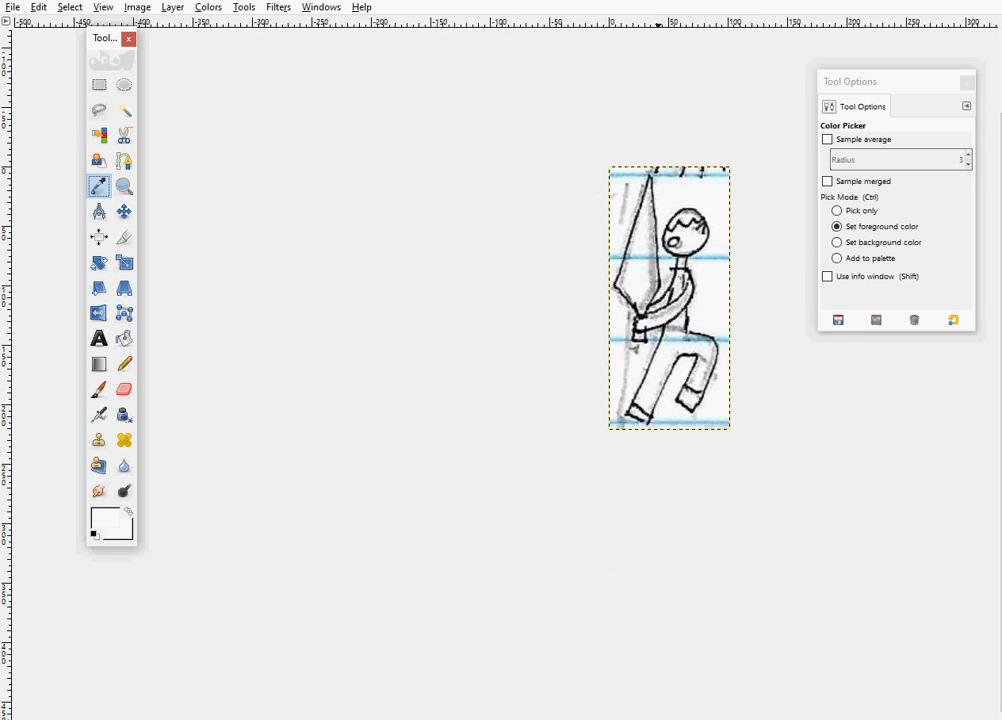
pyautogui.click(669, 718)
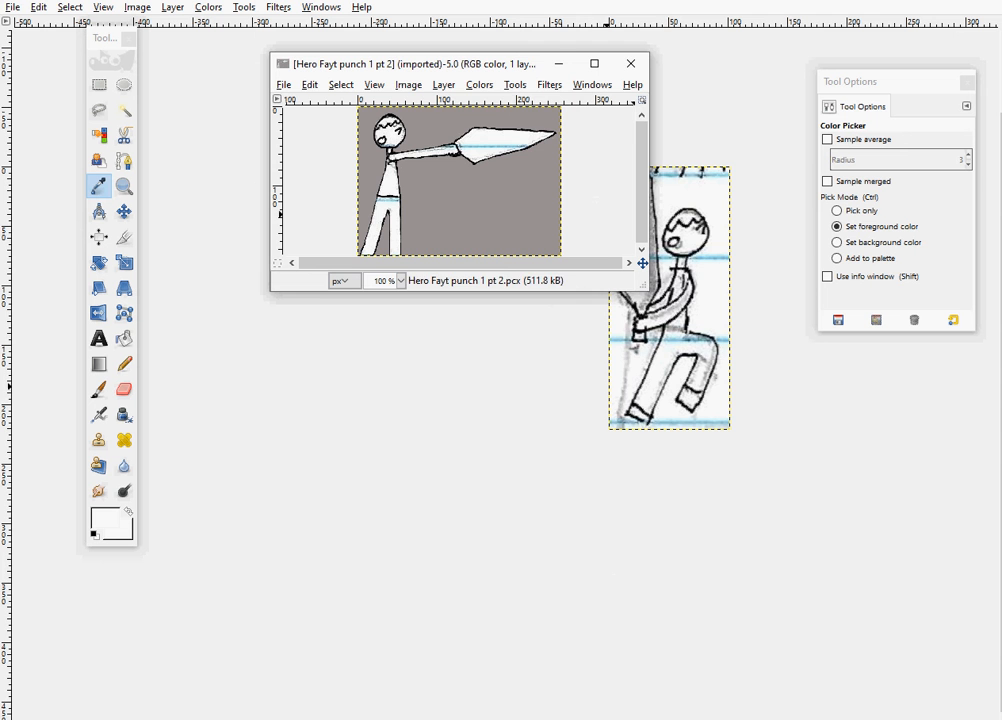
pyautogui.click(535, 185)
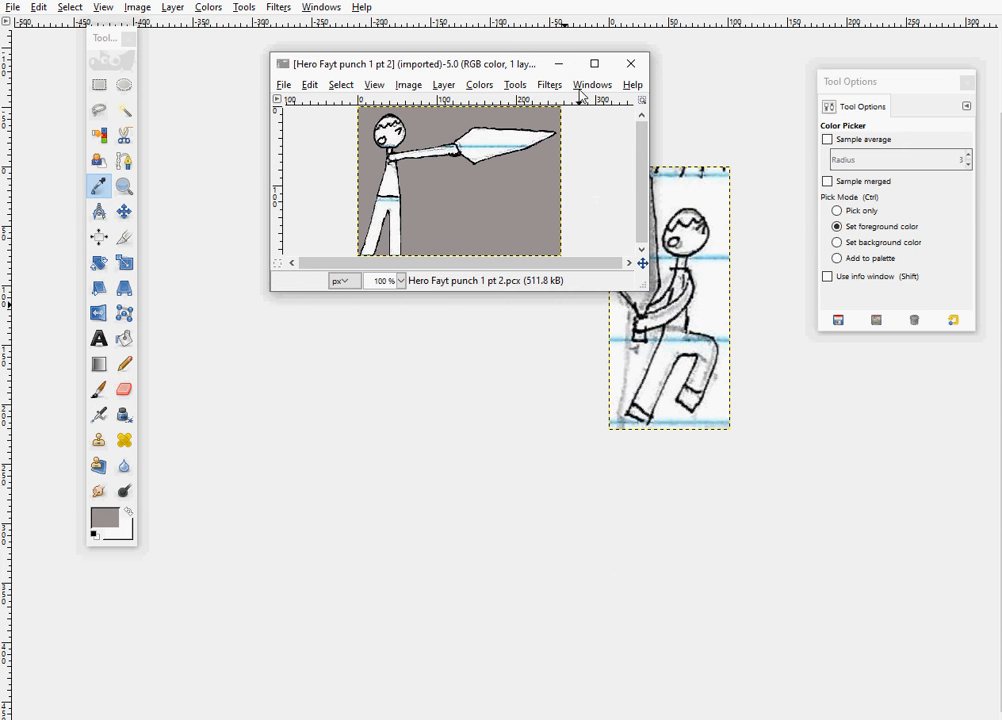
pyautogui.click(559, 65)
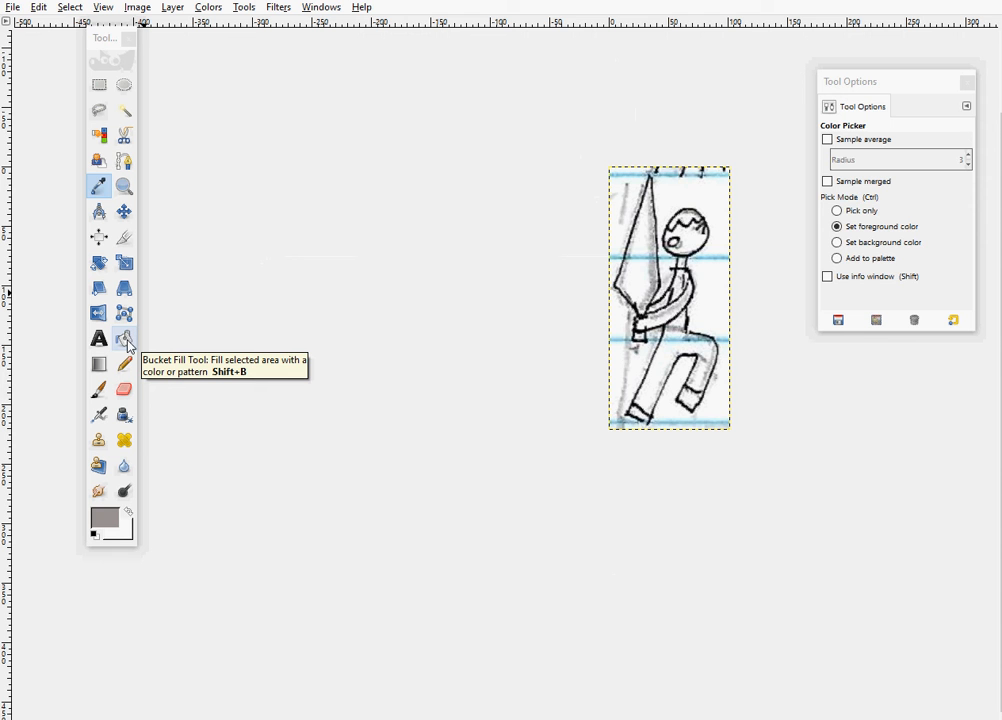
# Bucket-fill the white background areas around the figure, between the ruled lines and beside the legs, with the sampled grey
pyautogui.click(125, 340)
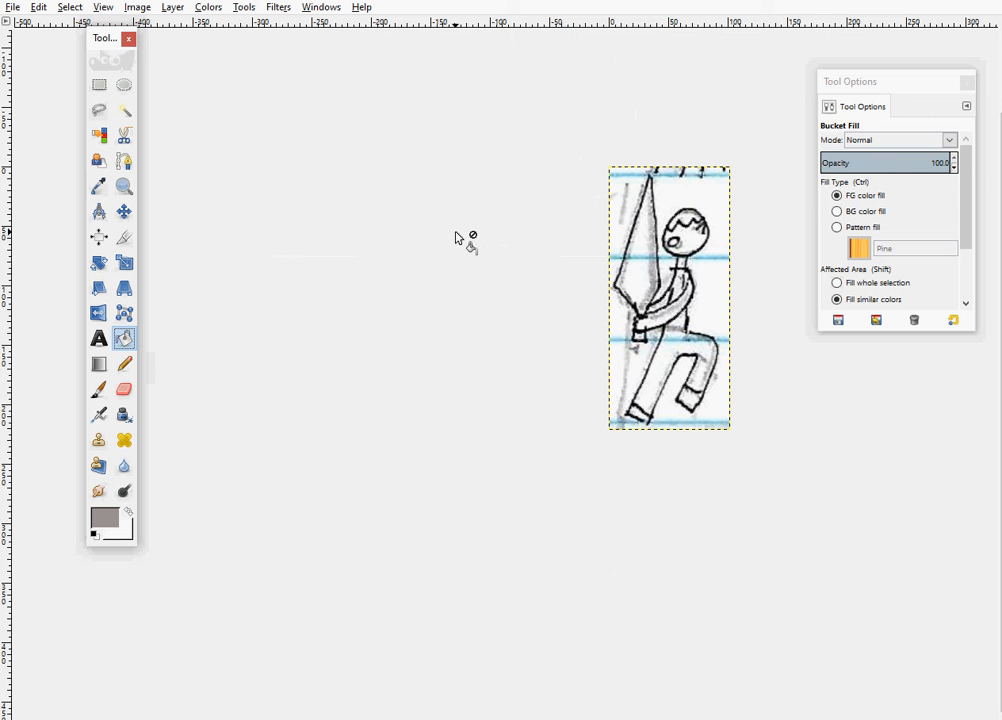
pyautogui.click(624, 170)
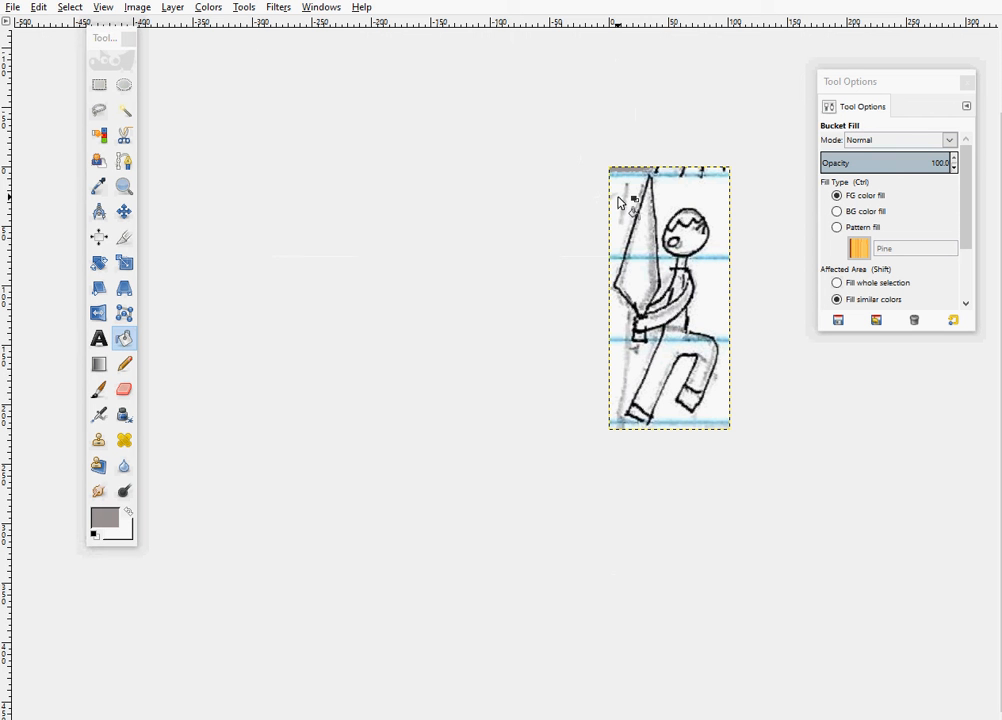
pyautogui.click(619, 190)
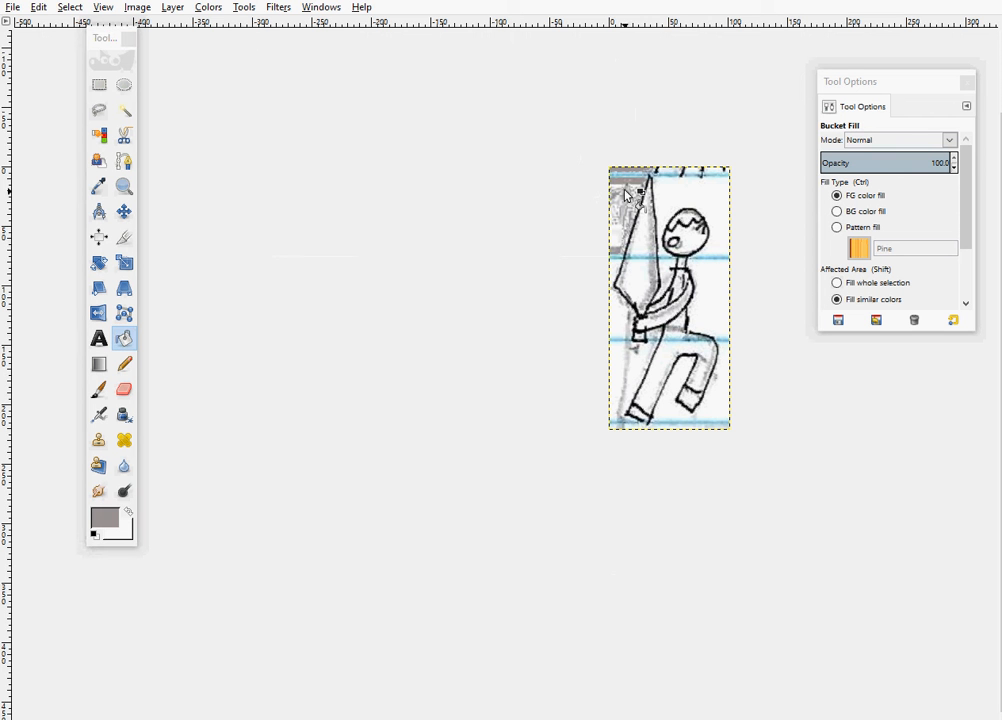
pyautogui.click(678, 178)
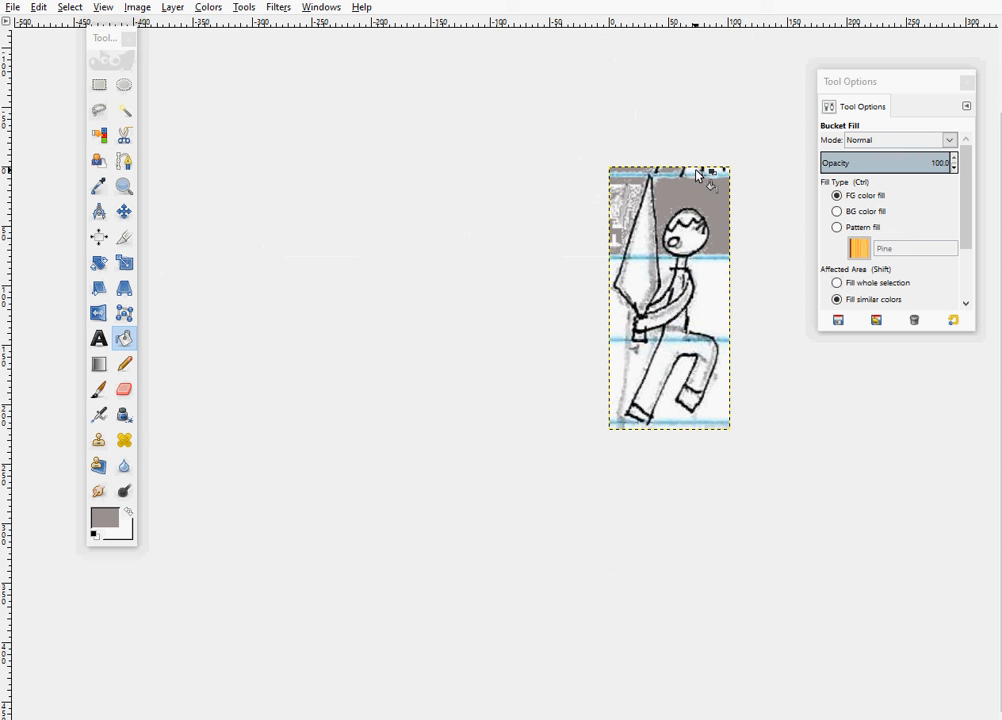
pyautogui.click(718, 290)
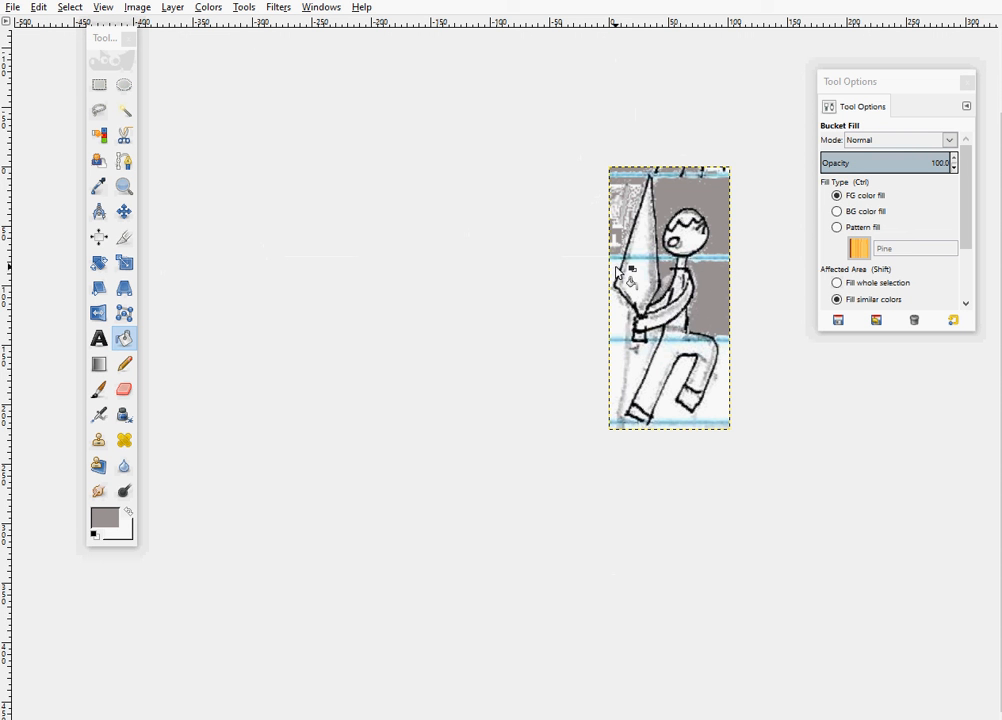
pyautogui.click(618, 335)
pyautogui.click(619, 353)
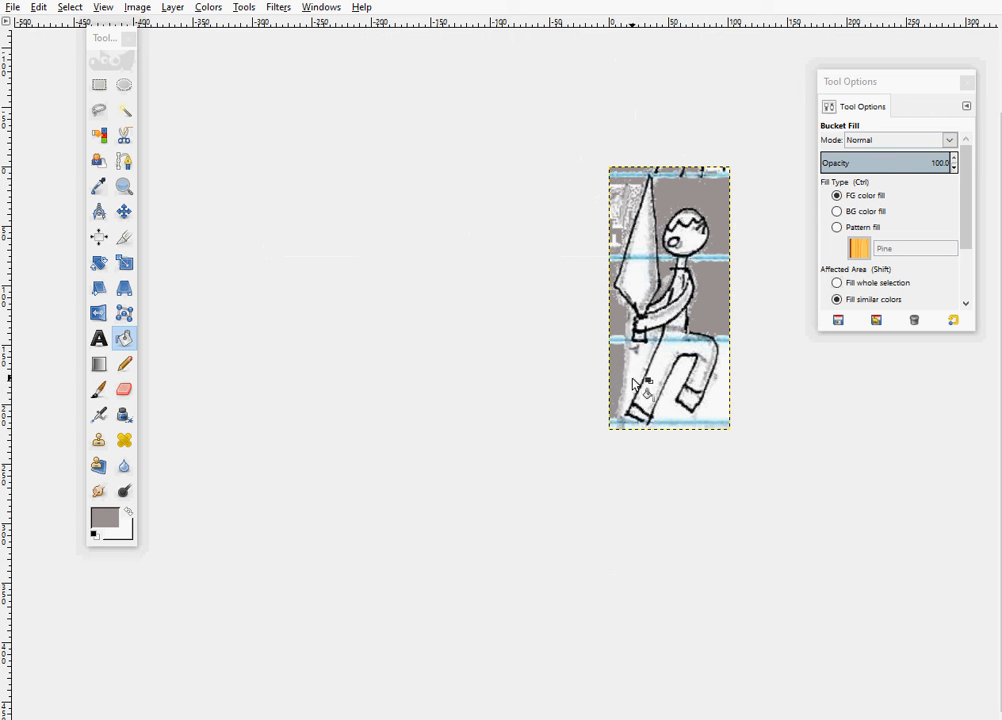
pyautogui.click(635, 381)
pyautogui.click(705, 393)
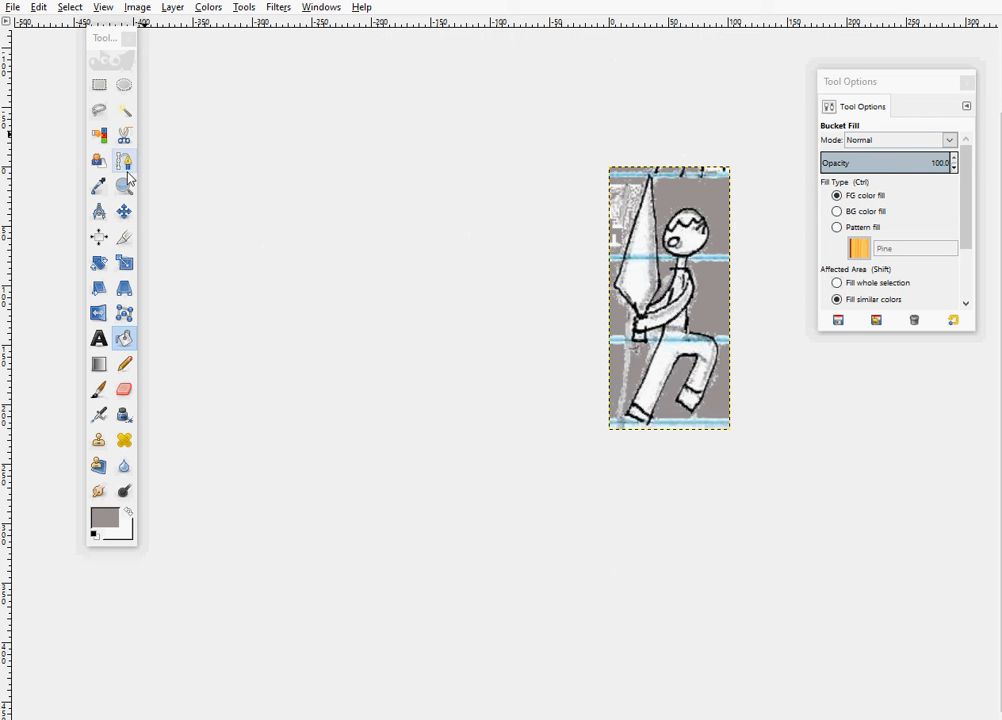
# Set the pencil size to 10 and paint grey over the stray marks and ruled lines along the image's left and bottom edges
pyautogui.click(124, 363)
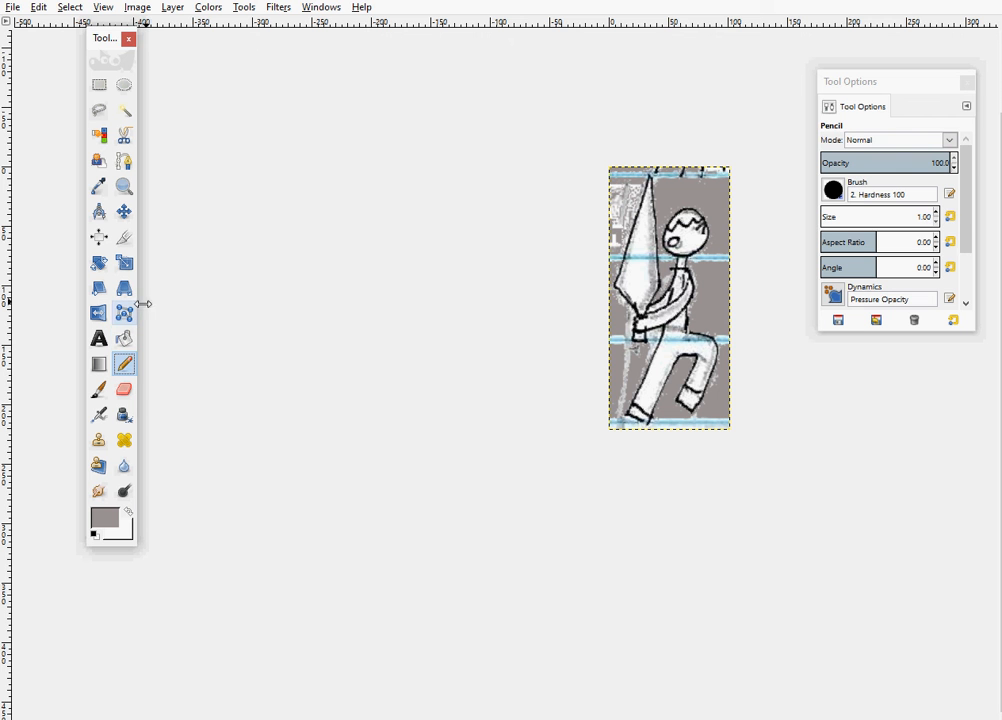
pyautogui.click(937, 213)
pyautogui.click(937, 213)
pyautogui.click(937, 213)
pyautogui.click(937, 213)
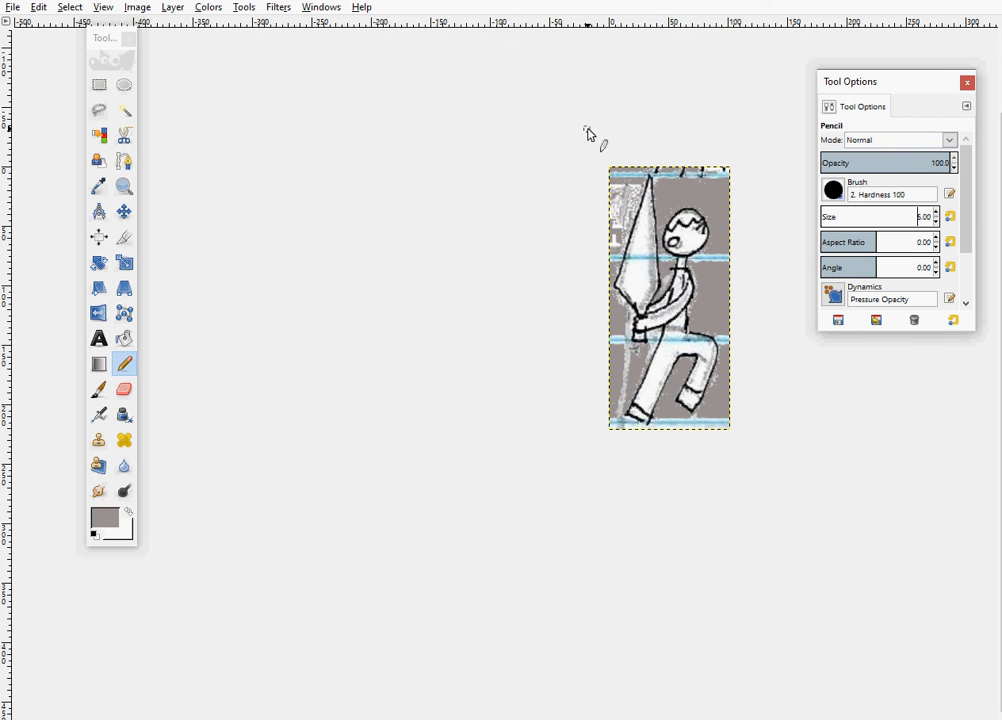
pyautogui.click(937, 213)
pyautogui.click(937, 213)
pyautogui.click(937, 213)
pyautogui.click(937, 213)
pyautogui.click(937, 213)
pyautogui.moveTo(627, 173)
pyautogui.mouseDown()
pyautogui.moveTo(601, 180)
pyautogui.moveTo(611, 190)
pyautogui.moveTo(604, 252)
pyautogui.moveTo(618, 224)
pyautogui.mouseUp()
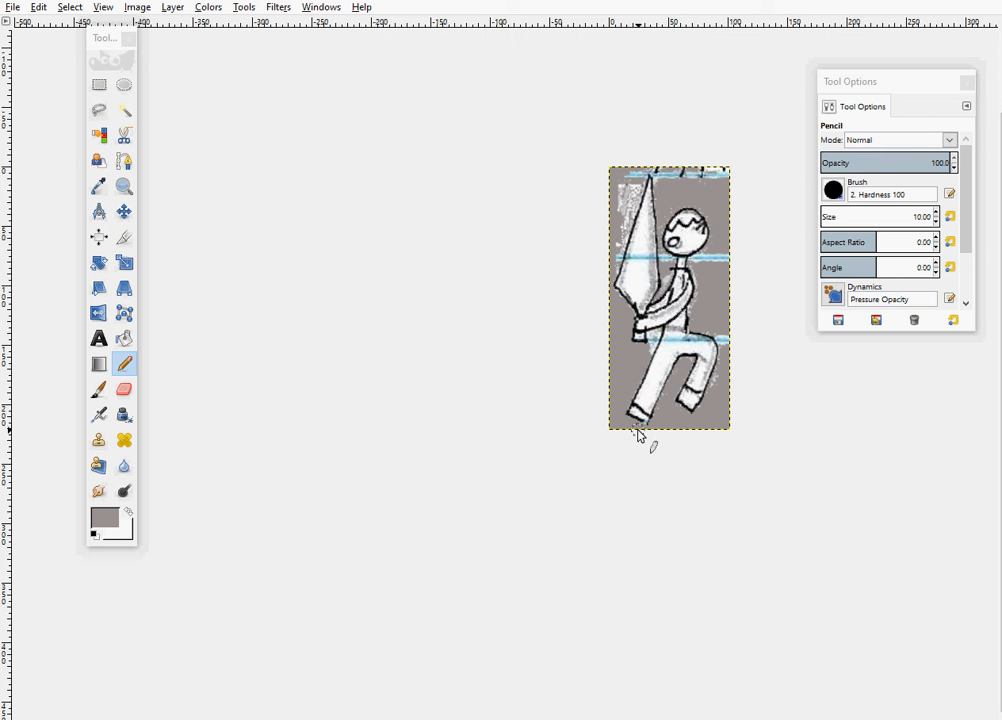
# Undo the faulty pencil strokes made while cleaning around the figure's legs
pyautogui.rightClick(685, 378)
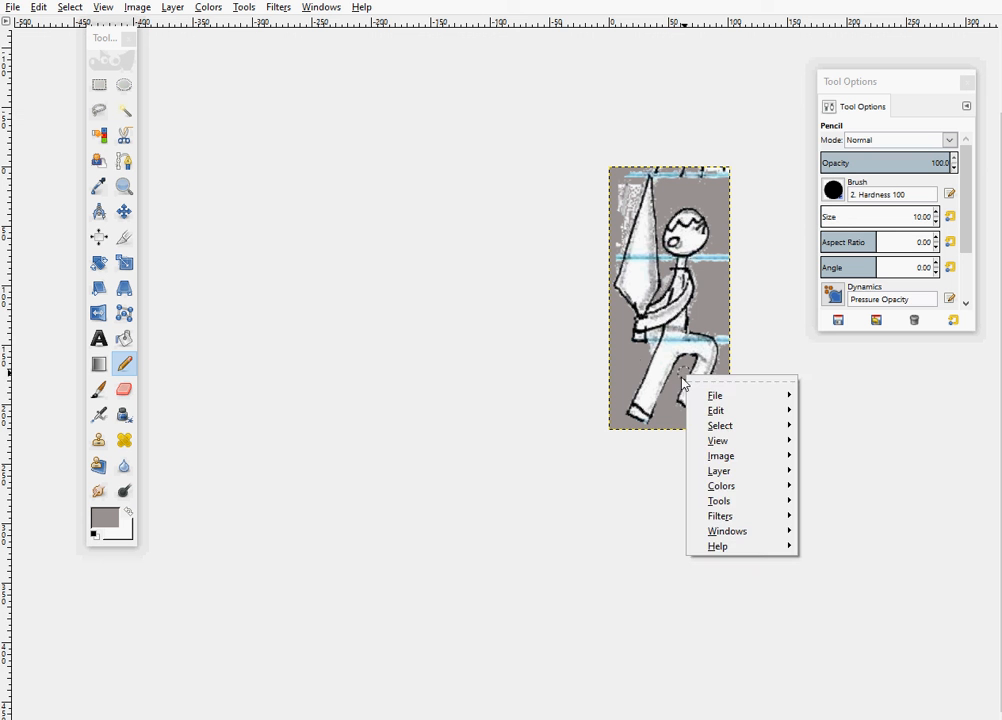
pyautogui.click(629, 358)
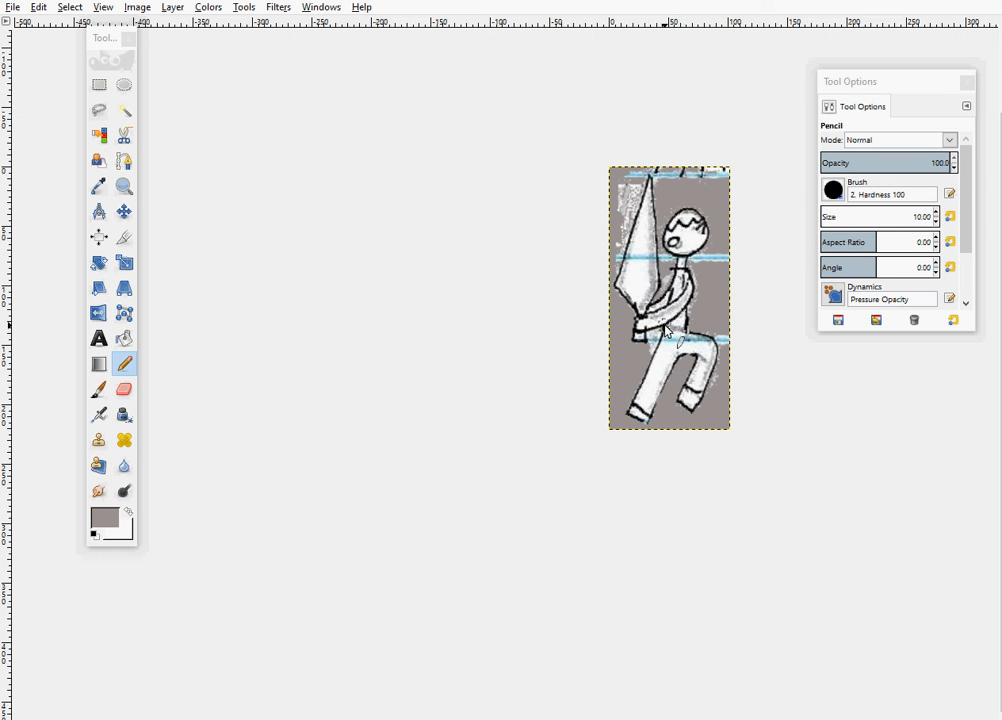
pyautogui.rightClick(625, 372)
pyautogui.moveTo(680, 408)
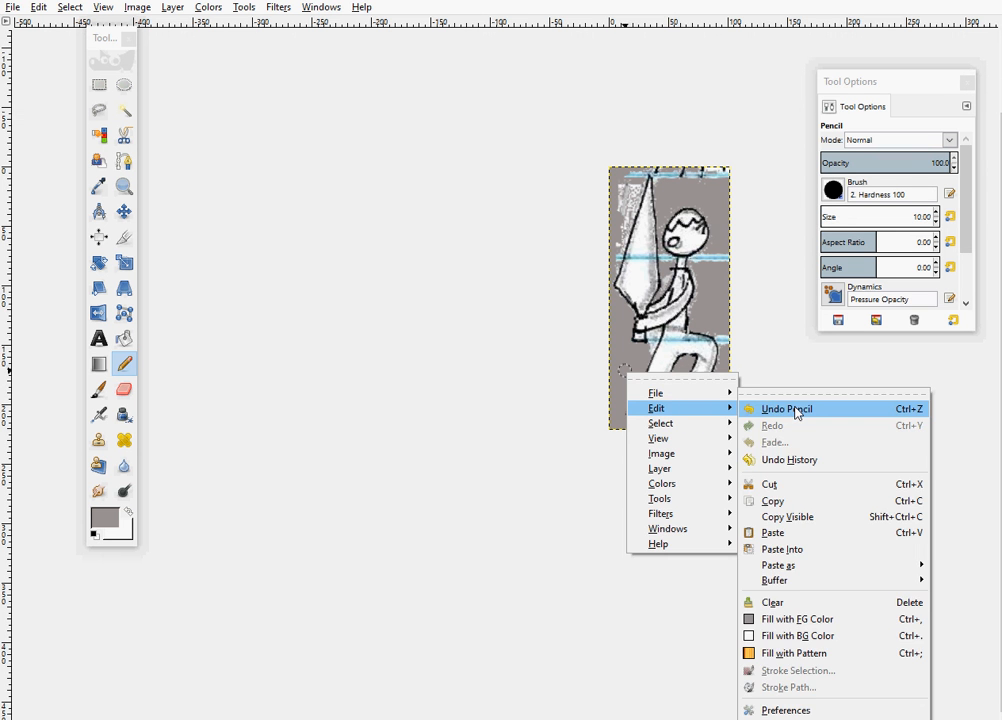
pyautogui.click(795, 412)
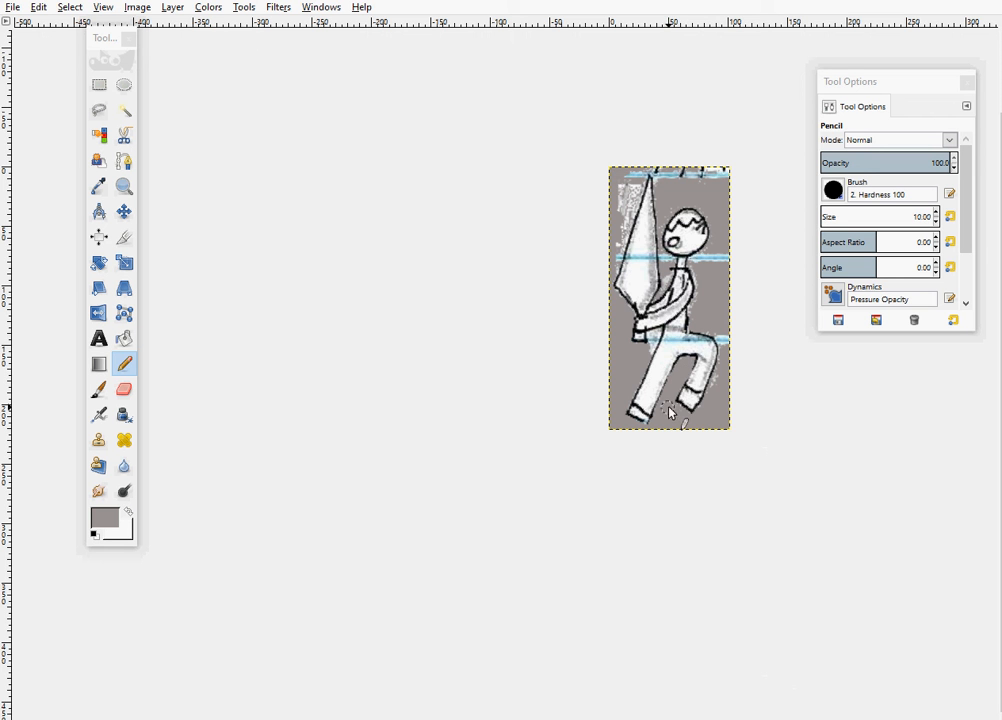
pyautogui.rightClick(719, 400)
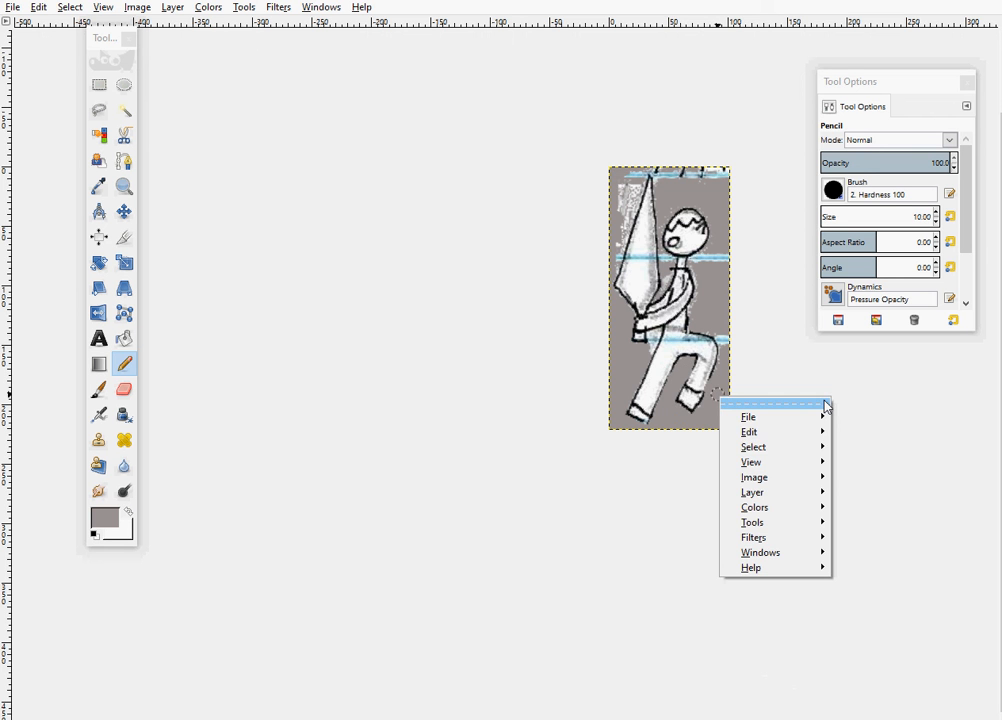
pyautogui.moveTo(801, 433)
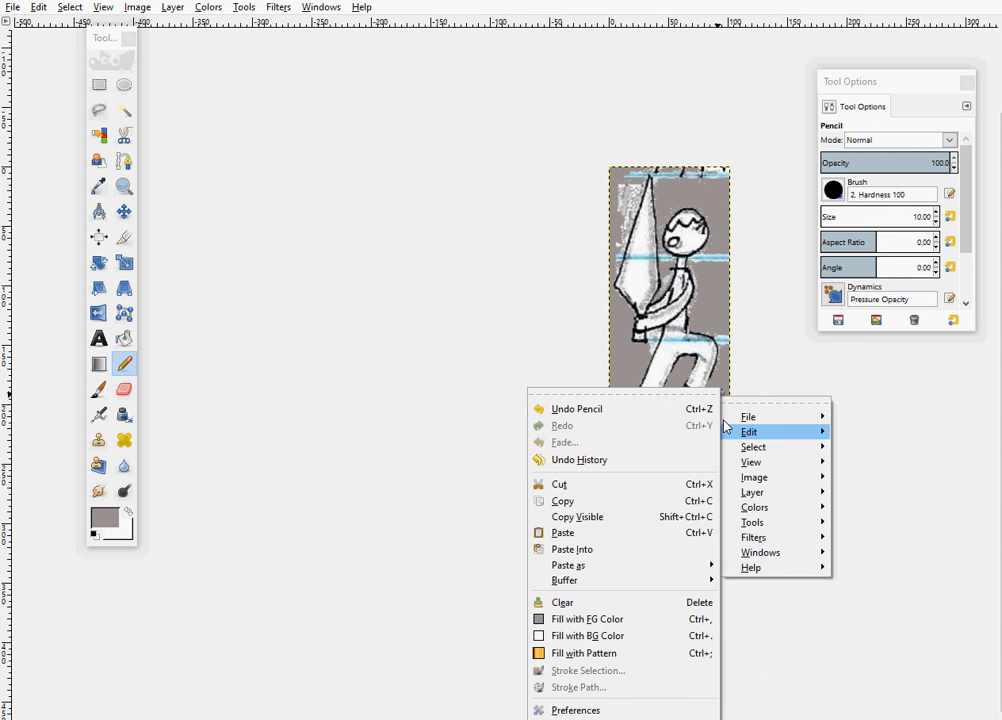
pyautogui.click(662, 411)
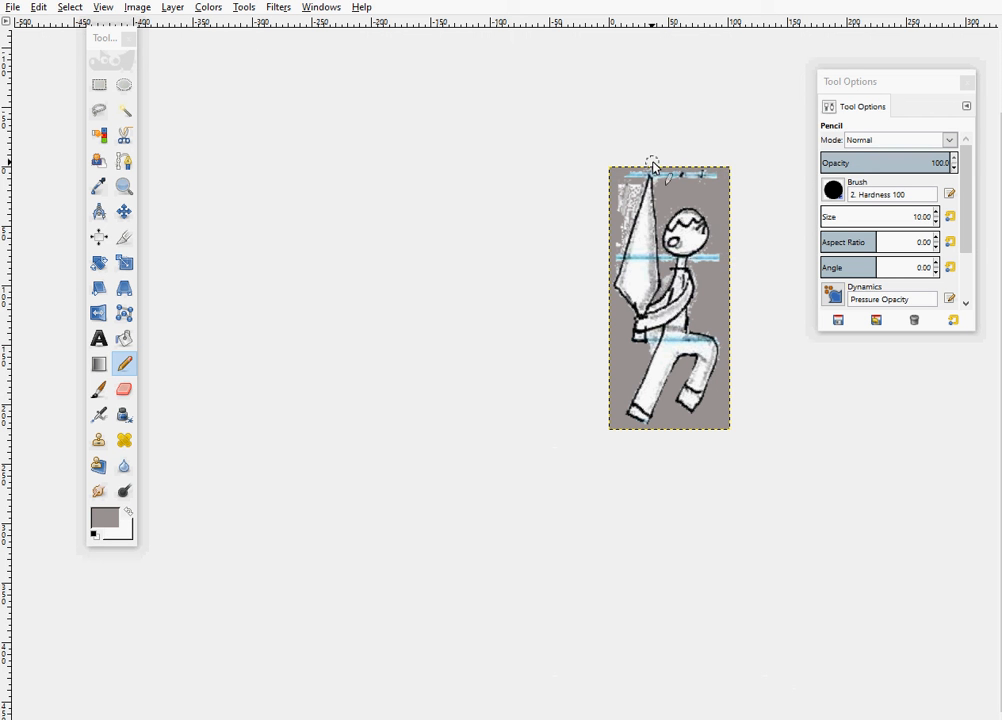
# Paint grey over the marks above the figure, the shading beside the sword and the ruled line behind the neck, undoing one faulty stroke
pyautogui.moveTo(633, 169)
pyautogui.mouseDown()
pyautogui.moveTo(619, 205)
pyautogui.moveTo(648, 164)
pyautogui.moveTo(681, 182)
pyautogui.moveTo(657, 172)
pyautogui.moveTo(665, 182)
pyautogui.moveTo(708, 178)
pyautogui.mouseUp()
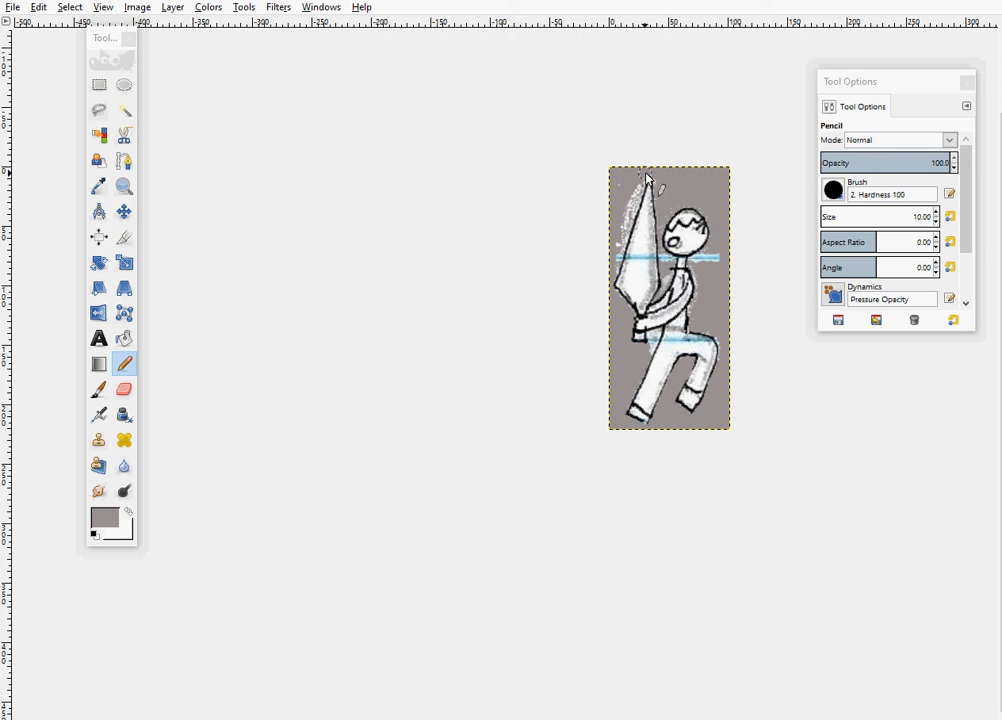
pyautogui.rightClick(633, 186)
pyautogui.moveTo(700, 219)
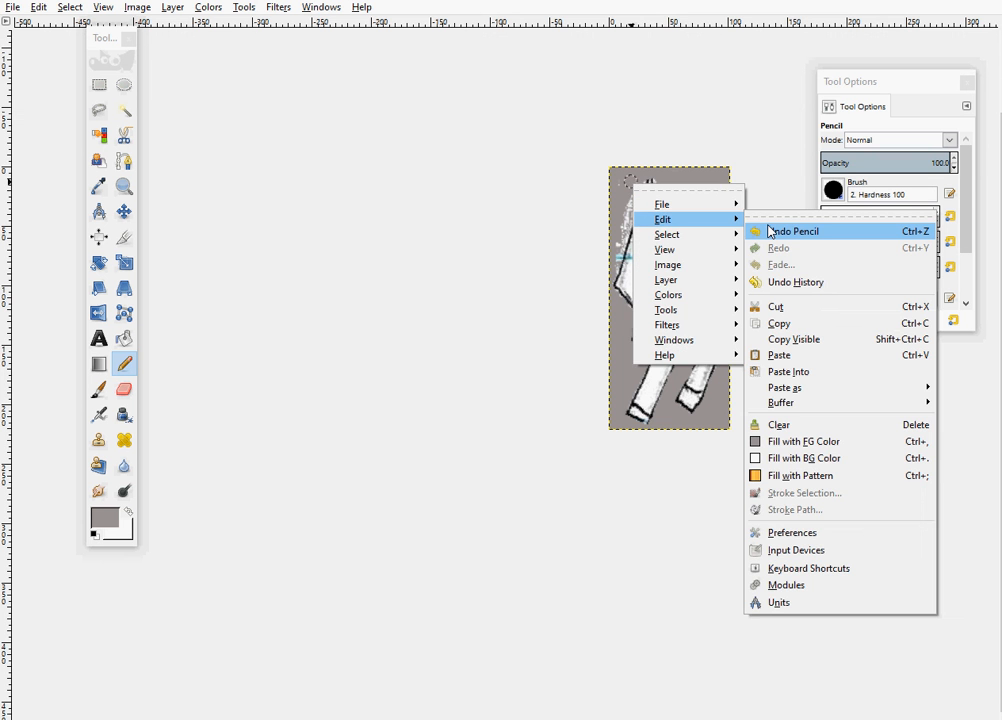
pyautogui.click(772, 231)
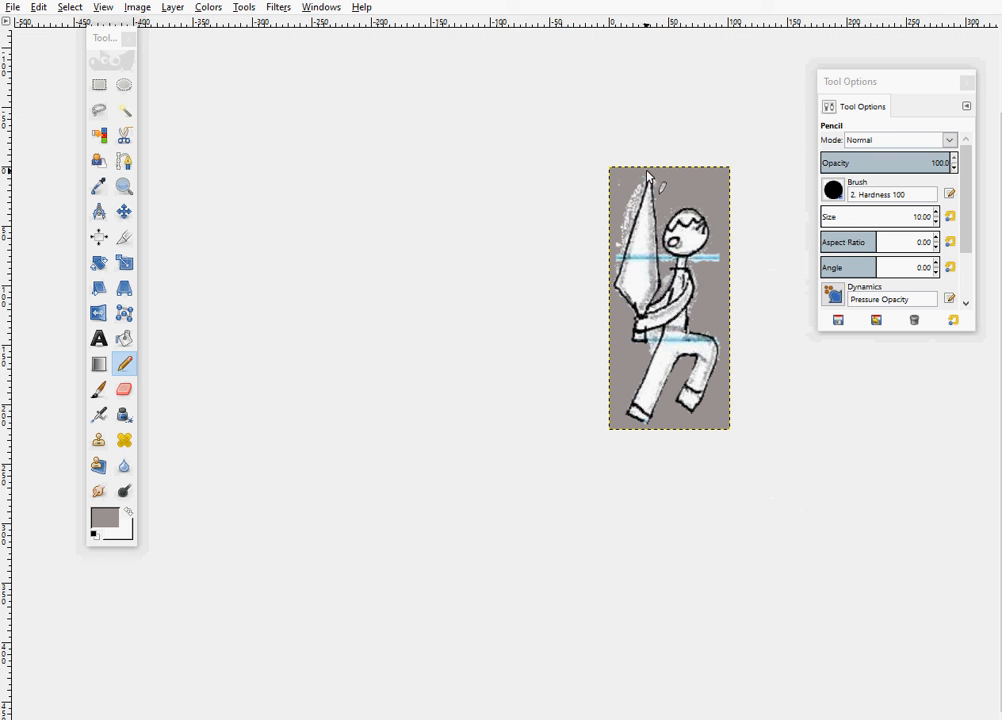
pyautogui.moveTo(636, 184)
pyautogui.mouseDown()
pyautogui.moveTo(622, 218)
pyautogui.moveTo(623, 186)
pyautogui.moveTo(617, 250)
pyautogui.moveTo(632, 196)
pyautogui.moveTo(630, 220)
pyautogui.moveTo(604, 284)
pyautogui.mouseUp()
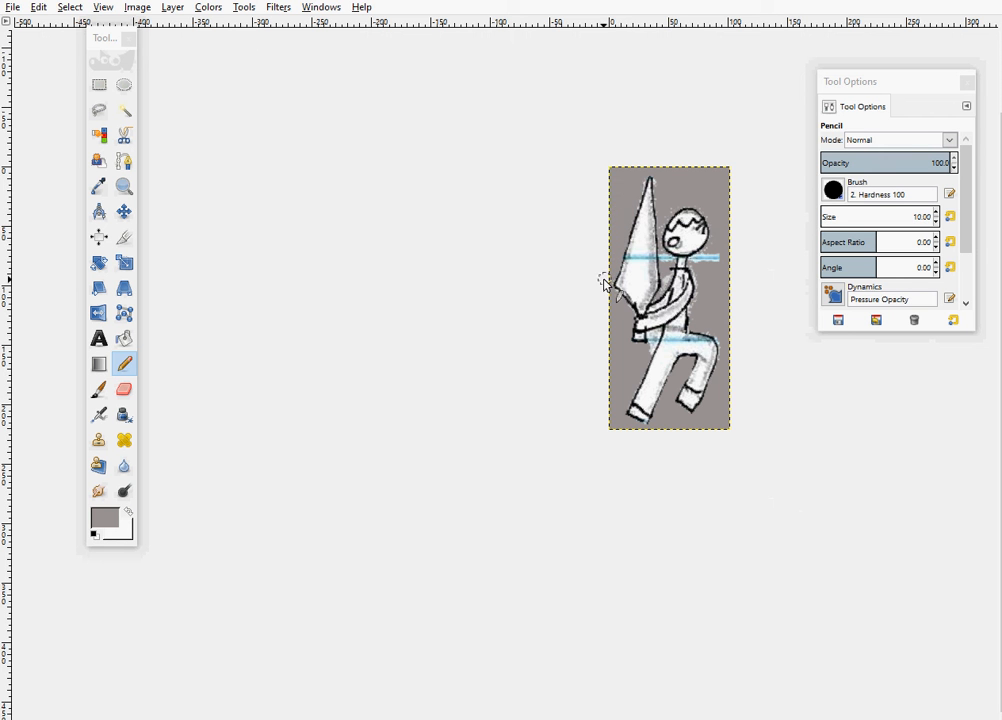
pyautogui.moveTo(714, 257); pyautogui.dragTo(695, 261)
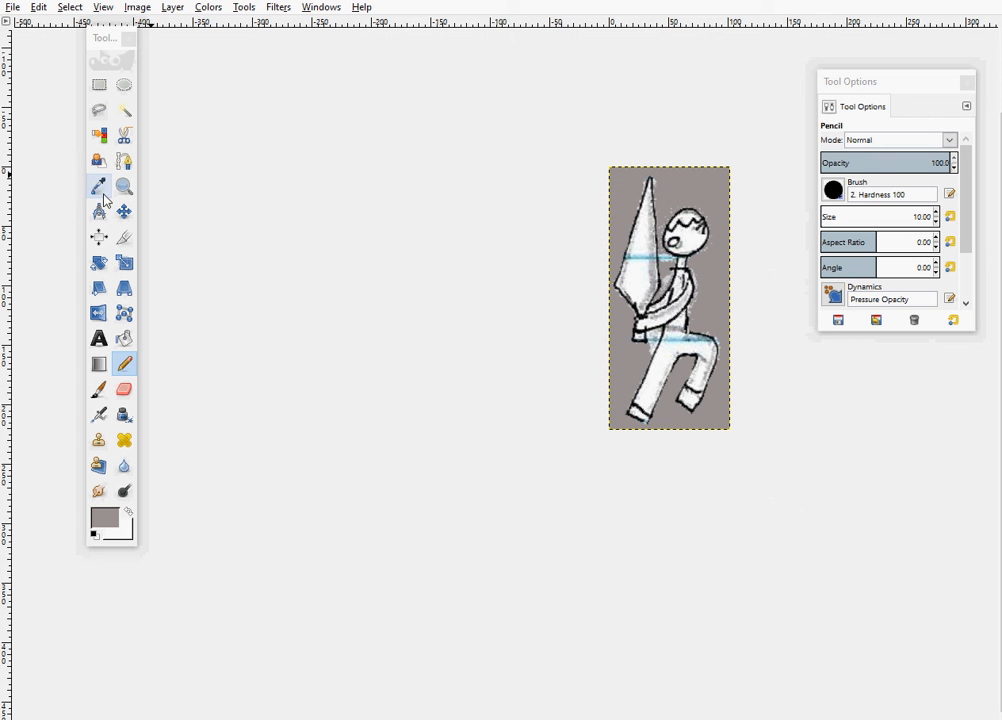
# Reduce the pencil size to 7 and finally 5, paint grey over the leftovers beside the neck and waist, and undo the last stroke
pyautogui.click(935, 223)
pyautogui.click(935, 223)
pyautogui.click(935, 223)
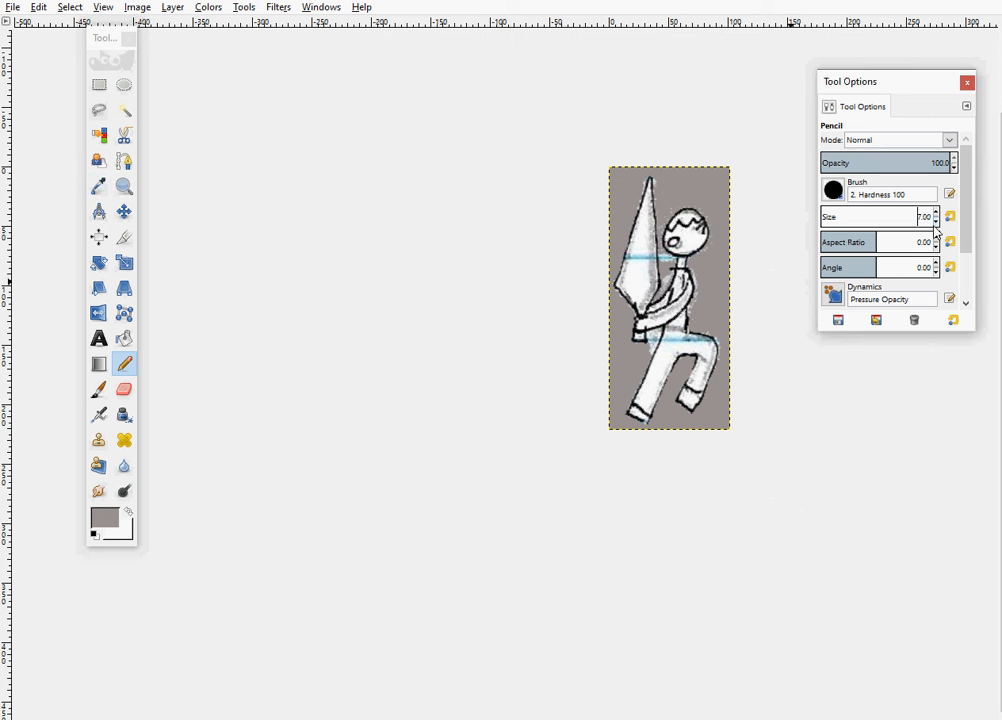
pyautogui.click(665, 263)
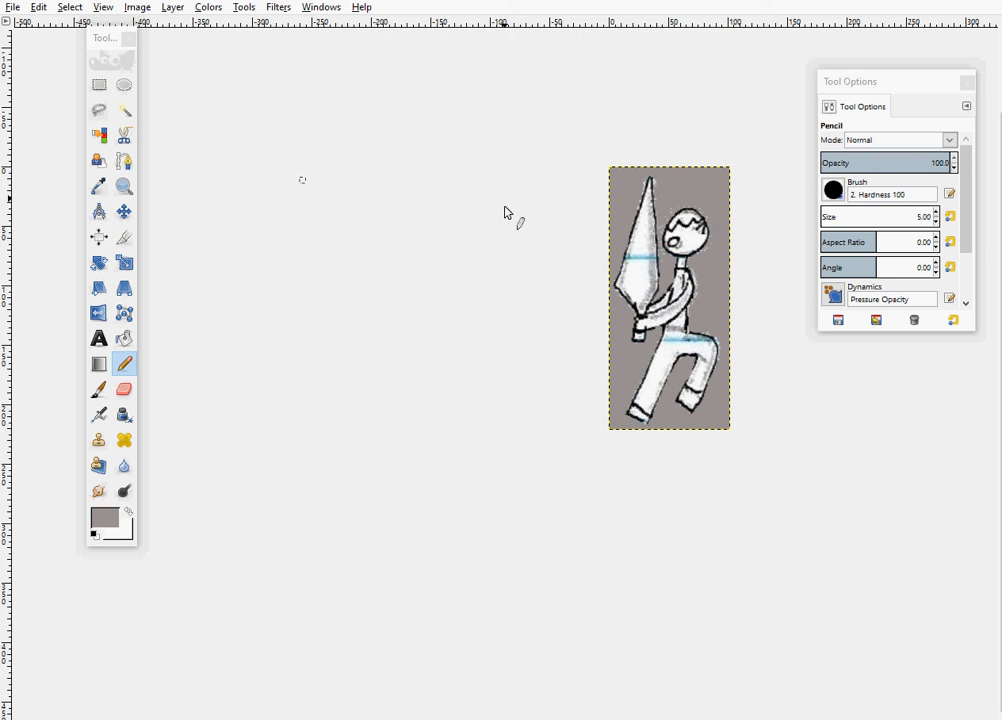
pyautogui.rightClick(412, 231)
pyautogui.moveTo(497, 270)
pyautogui.click(621, 281)
# Set the pencil size to 1 and paint grey over the stray light pixels around the figure's and sword's outlines, undoing one faulty stroke
pyautogui.click(937, 223)
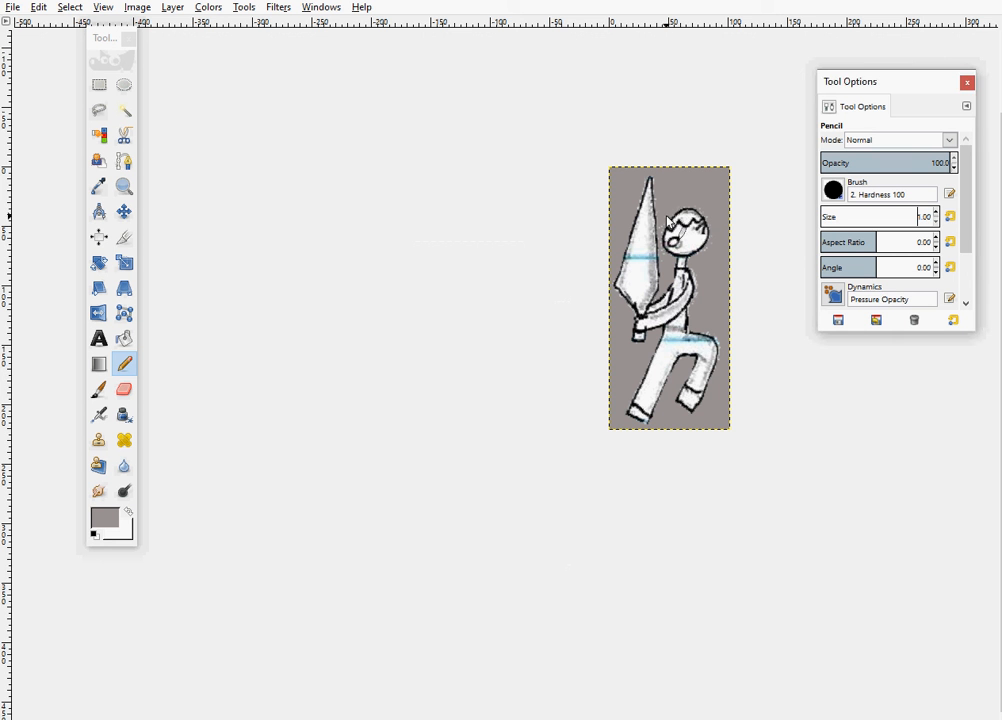
pyautogui.click(128, 186)
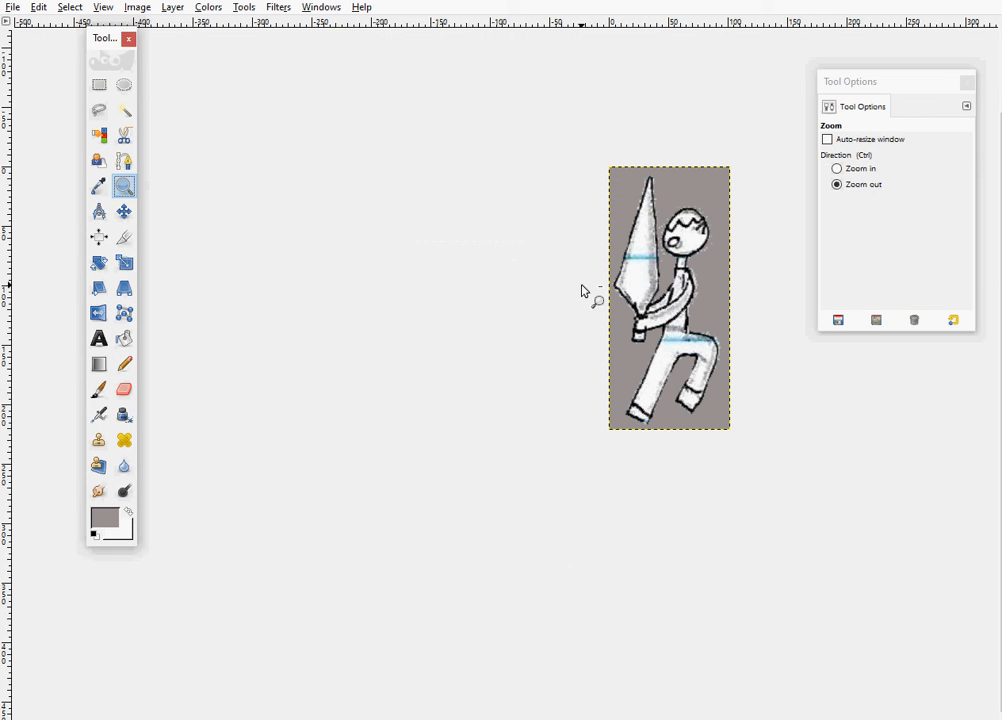
pyautogui.click(700, 325)
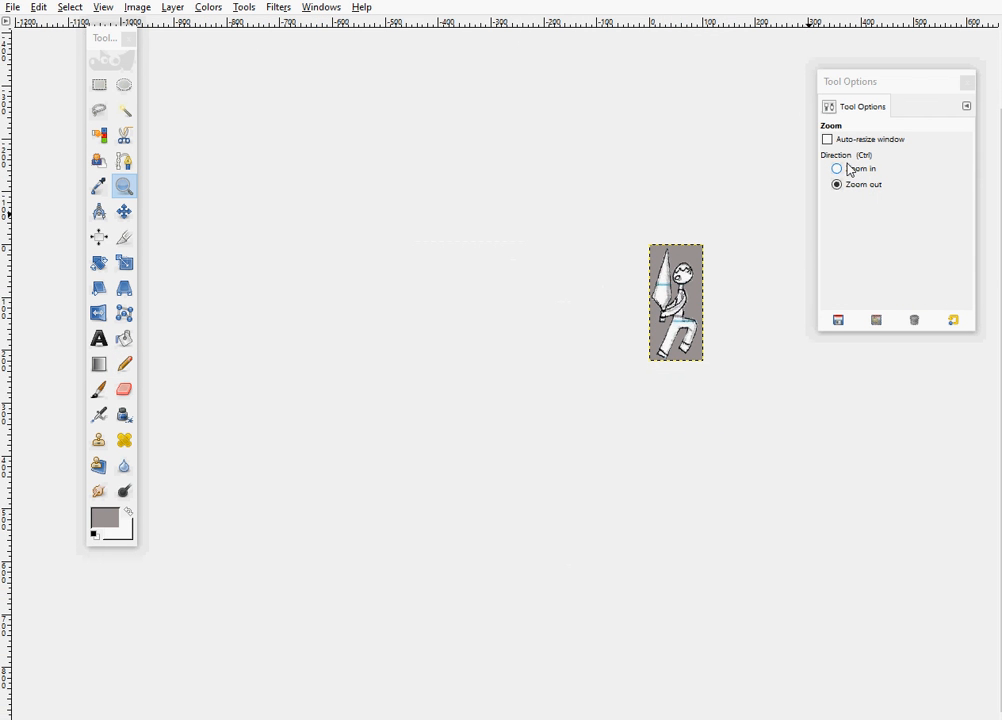
pyautogui.click(852, 169)
pyautogui.click(700, 288)
pyautogui.click(705, 284)
pyautogui.click(705, 284)
pyautogui.click(705, 284)
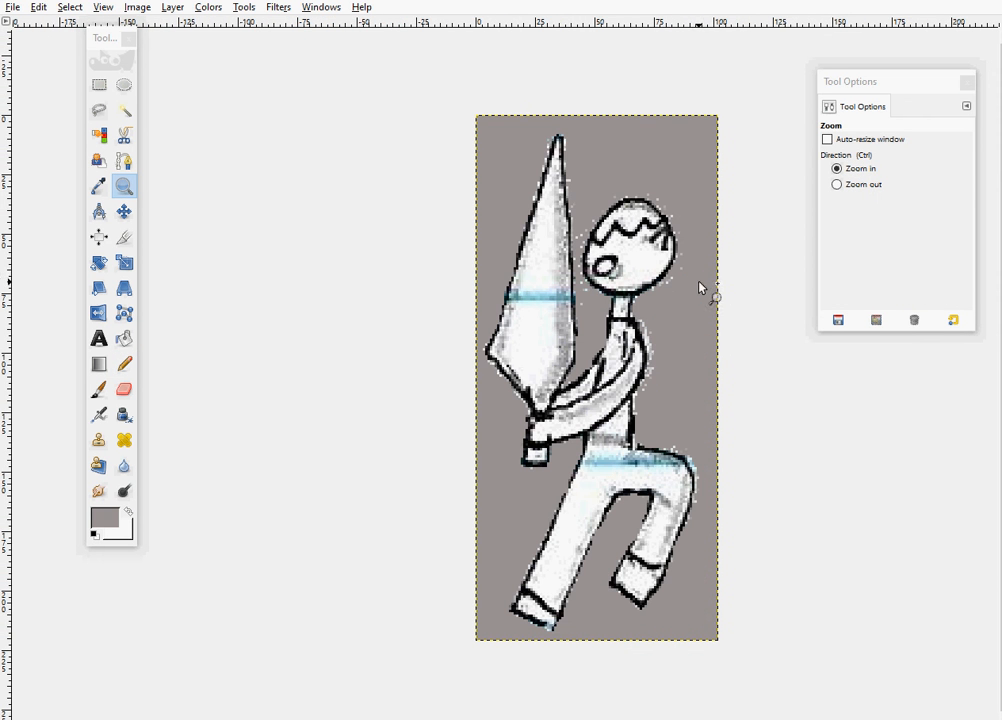
pyautogui.click(124, 364)
pyautogui.click(577, 244)
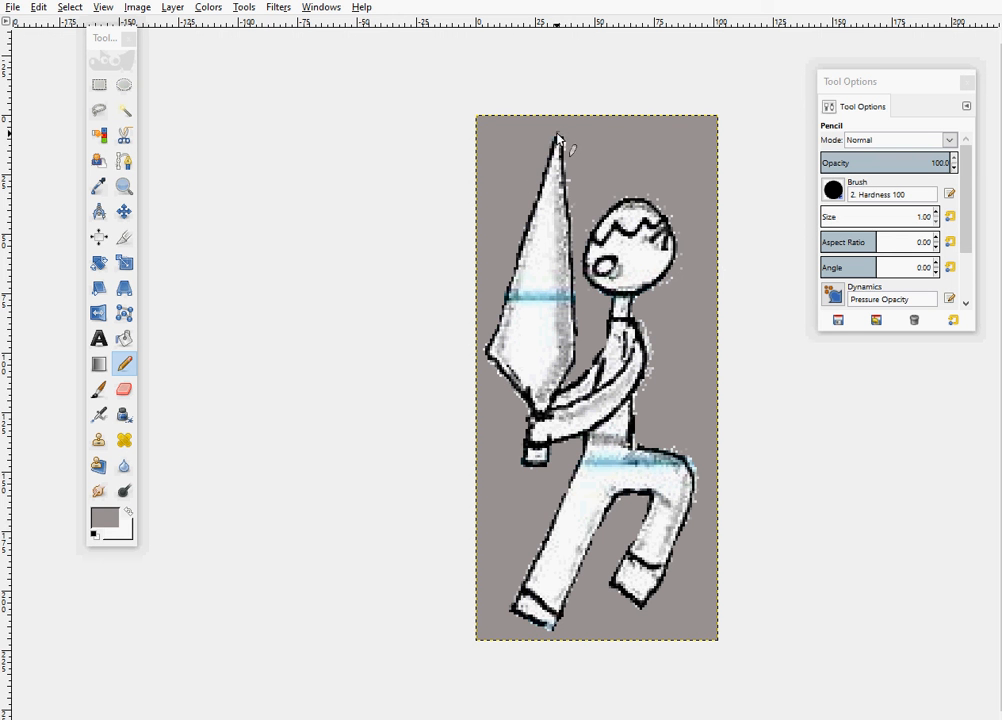
pyautogui.rightClick(575, 246)
pyautogui.moveTo(624, 281)
pyautogui.click(779, 291)
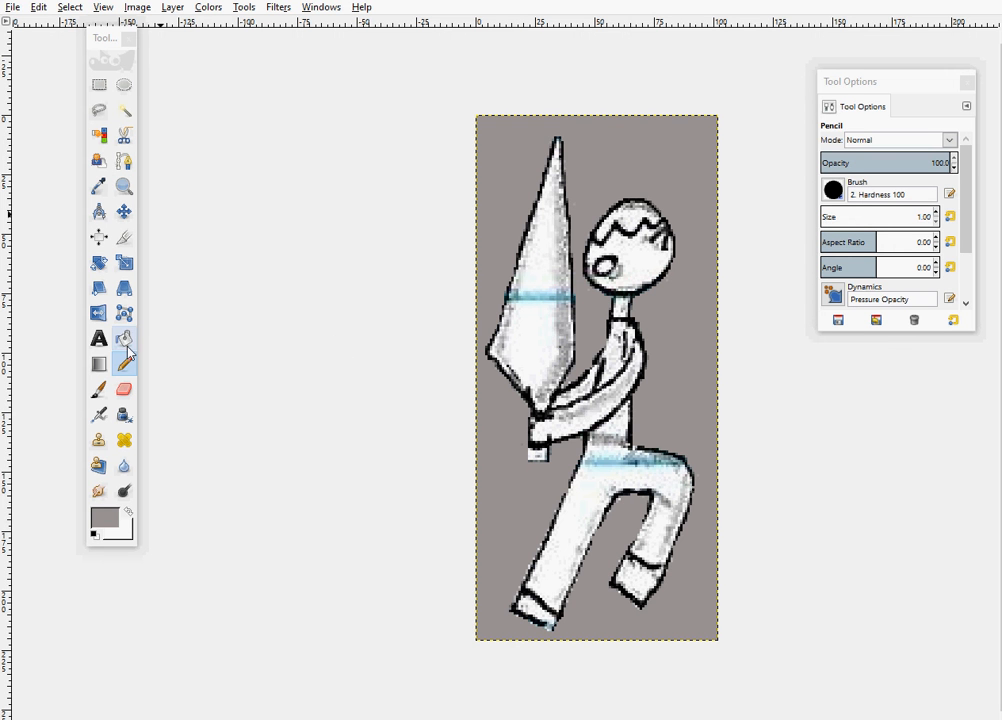
# Sample black from the hand's outline and redraw the missing outline of the sword handle's end with the pencil
pyautogui.click(100, 187)
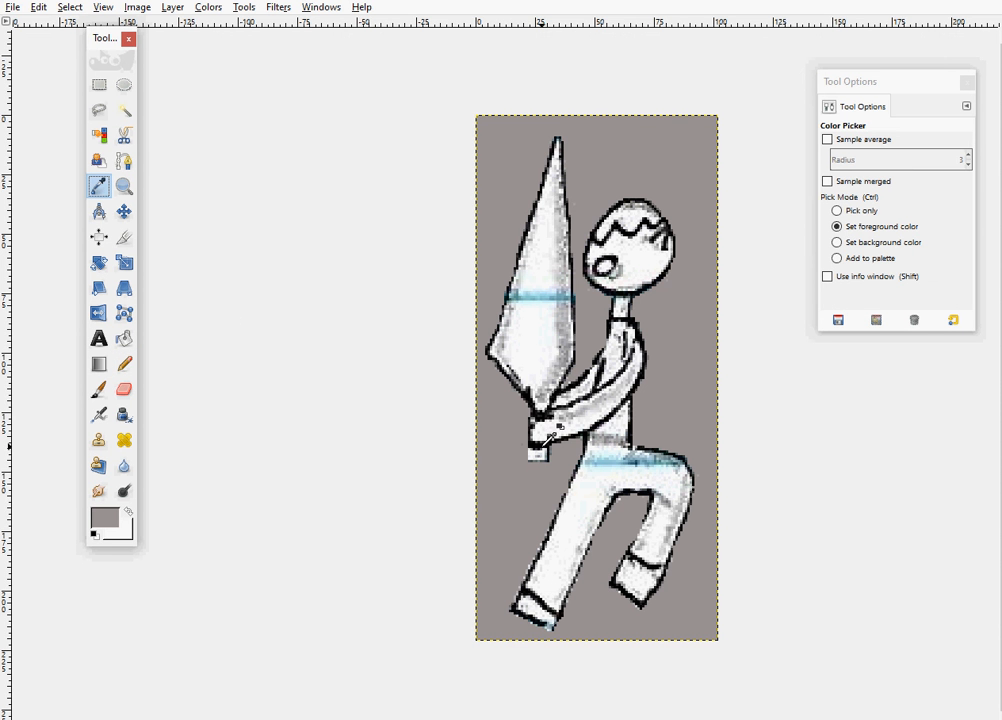
pyautogui.click(540, 434)
pyautogui.click(124, 364)
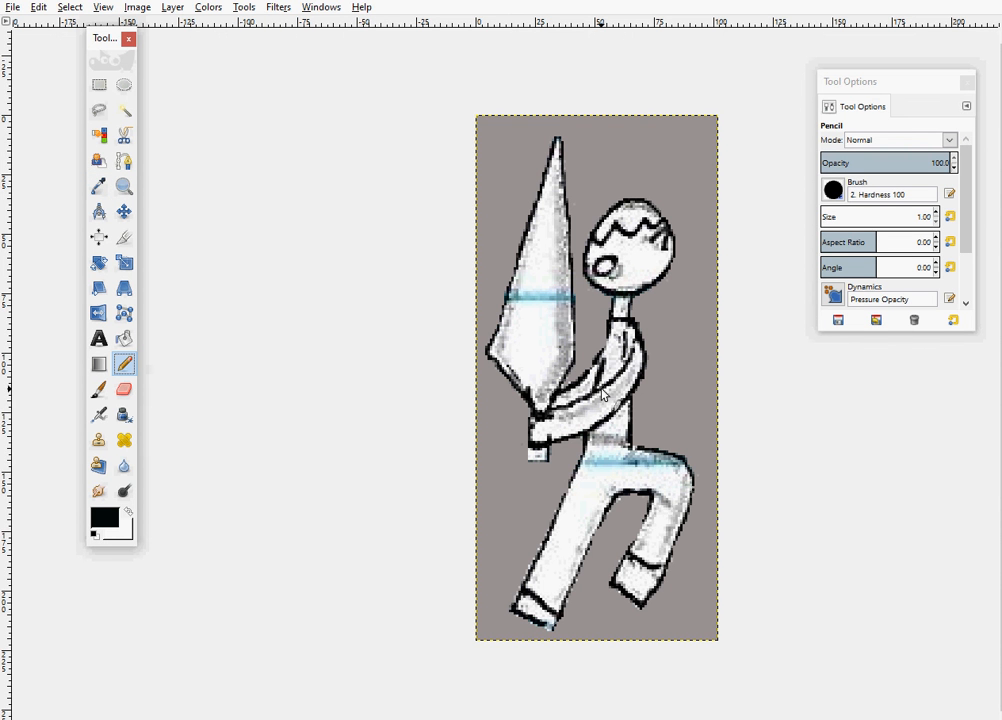
pyautogui.click(532, 453)
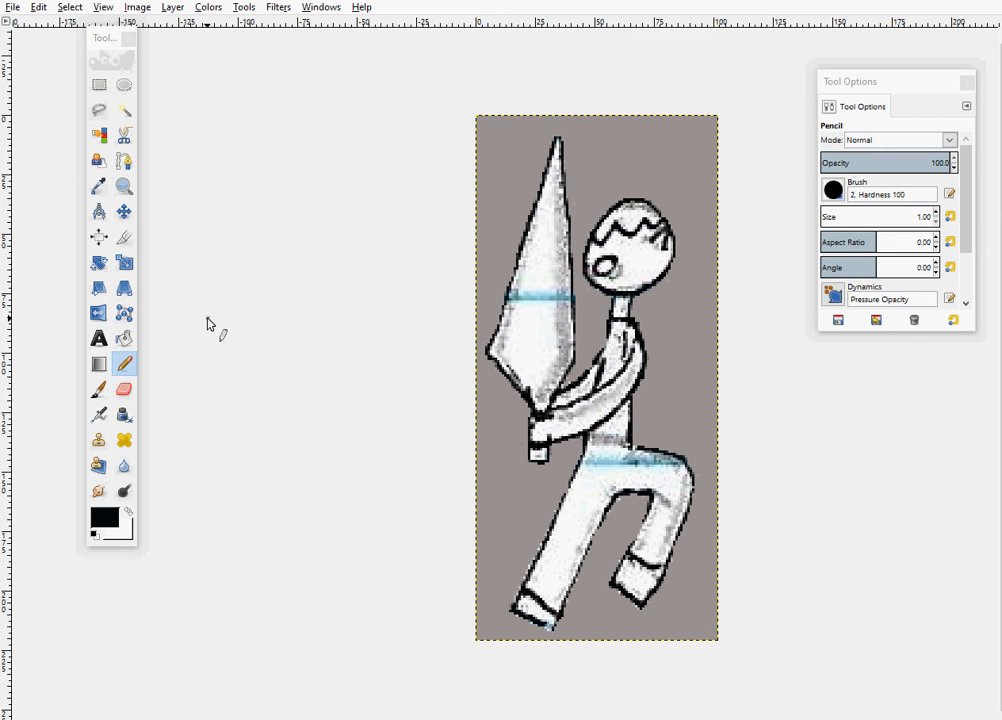
# Sample the grey background as the foreground color, paint along the underside of the sword handle, and undo that pencil stroke
pyautogui.click(99, 186)
pyautogui.click(493, 242)
pyautogui.click(126, 366)
pyautogui.moveTo(547, 464); pyautogui.dragTo(530, 463)
pyautogui.rightClick(536, 469)
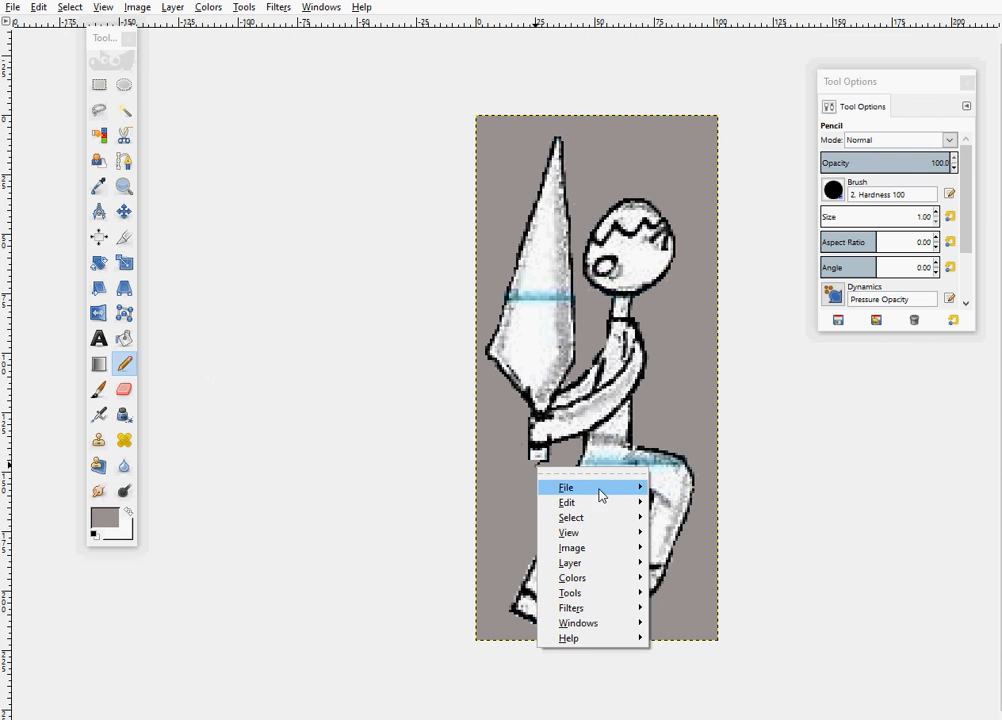
pyautogui.moveTo(610, 502)
pyautogui.click(741, 412)
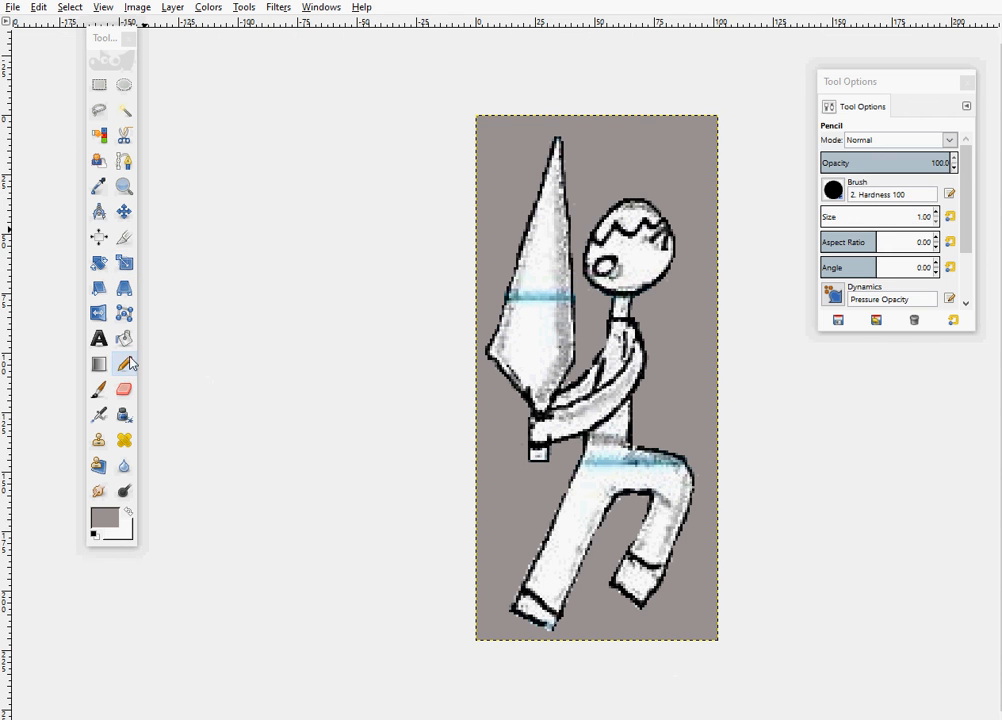
# Sample black from the outline at the hands and touch up the head's outline with the pencil
pyautogui.click(99, 188)
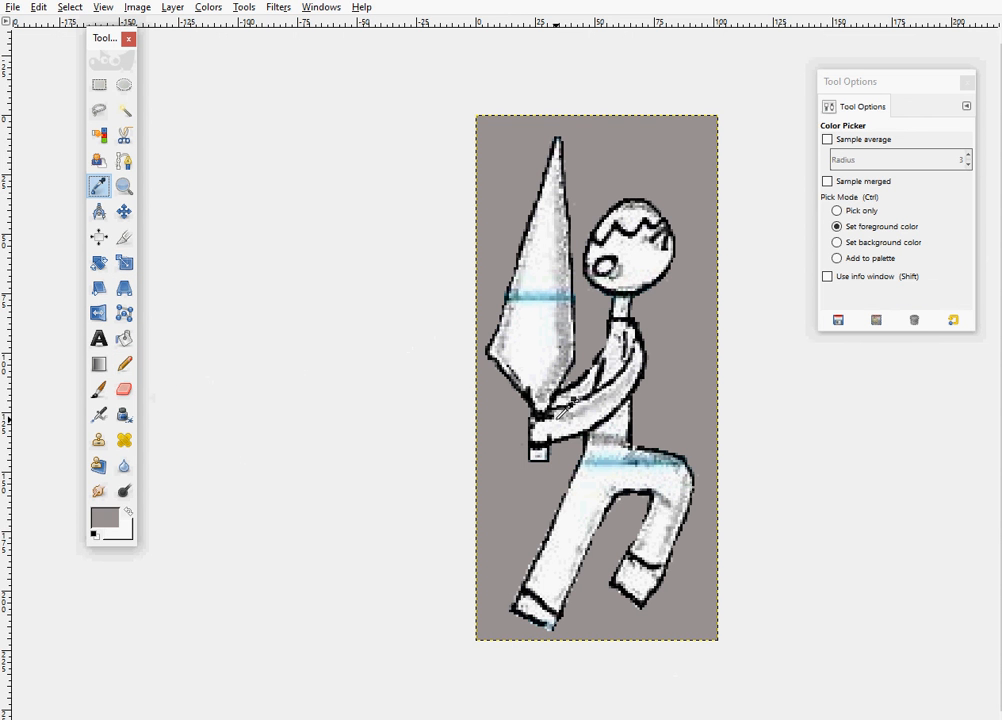
pyautogui.click(541, 413)
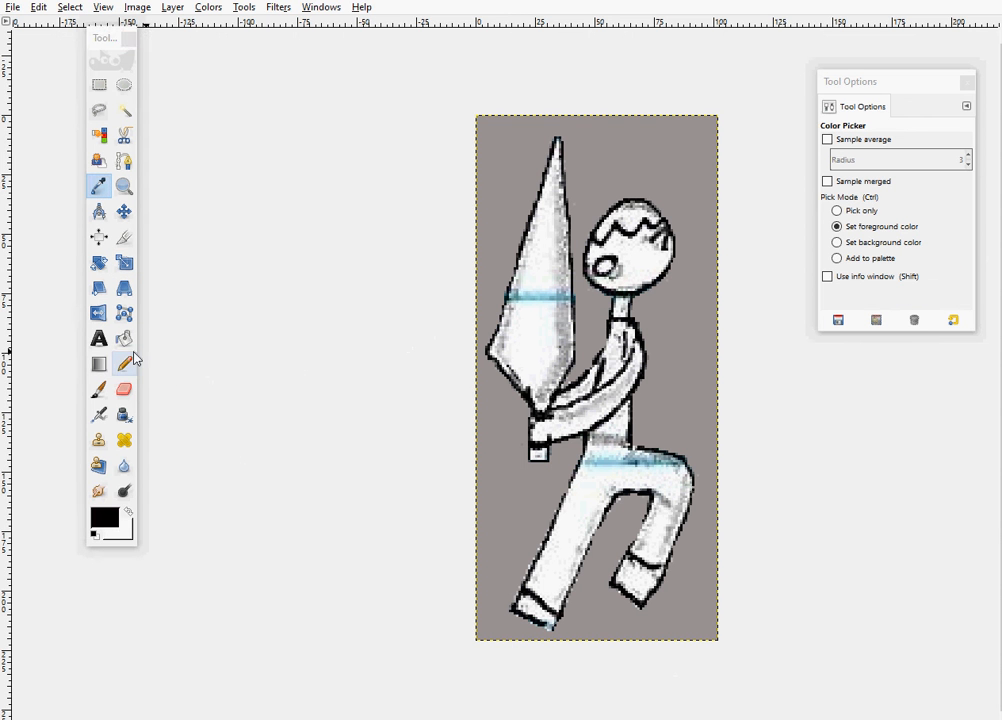
pyautogui.click(124, 364)
pyautogui.click(662, 214)
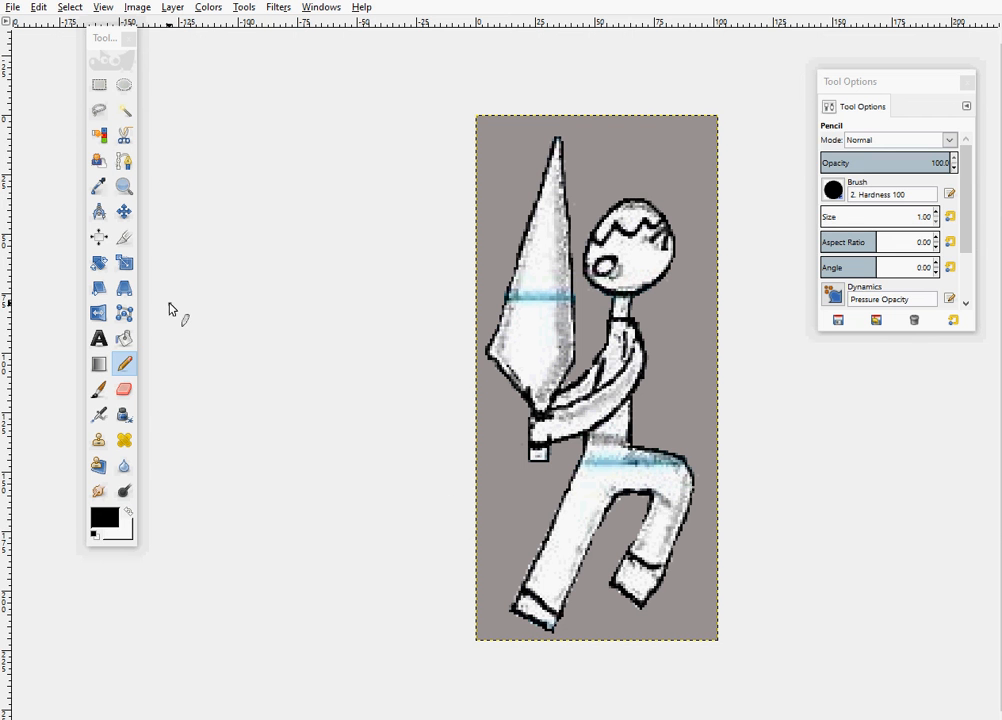
# Sample the grey background as the foreground color and paint over stray pixels beside the extended leg's foot and shin
pyautogui.click(98, 186)
pyautogui.click(497, 174)
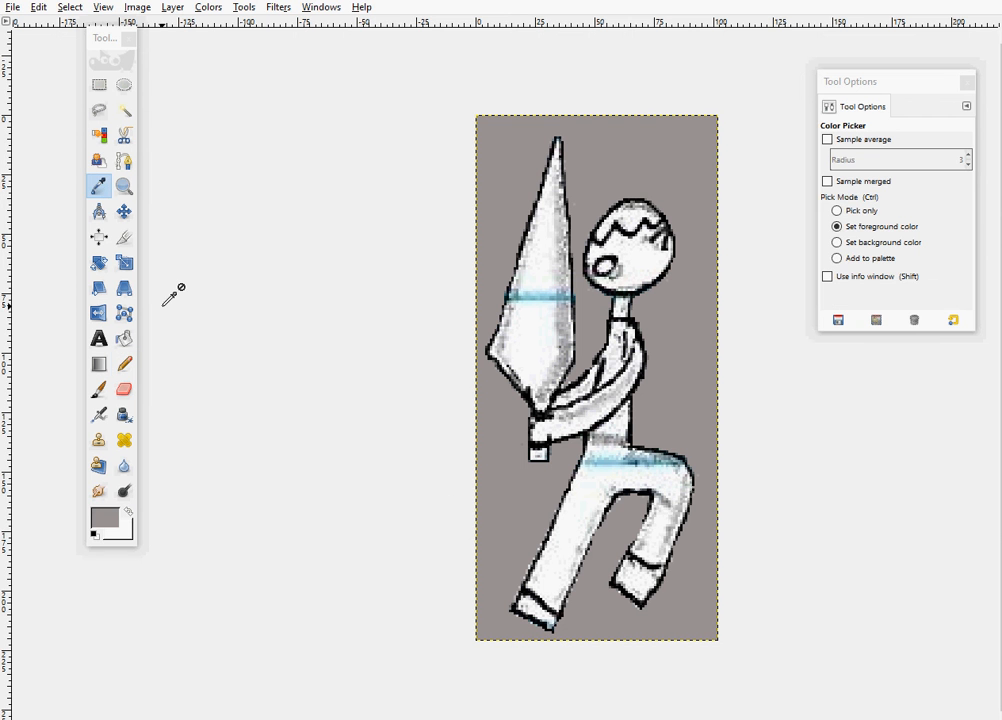
pyautogui.click(124, 363)
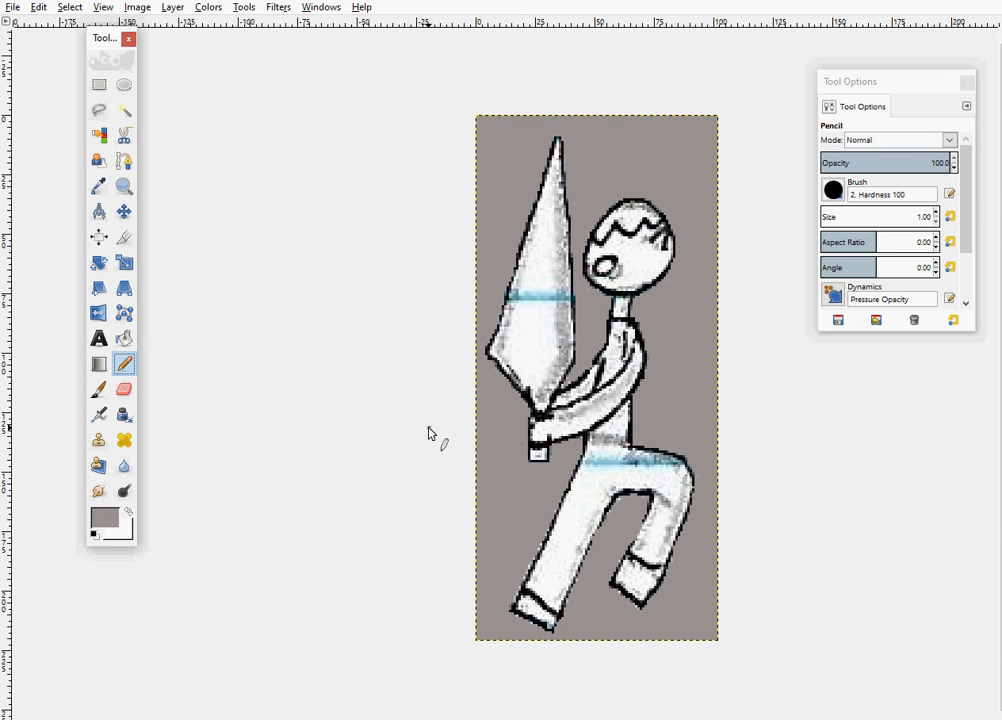
pyautogui.click(514, 598)
pyautogui.moveTo(516, 602); pyautogui.dragTo(533, 570)
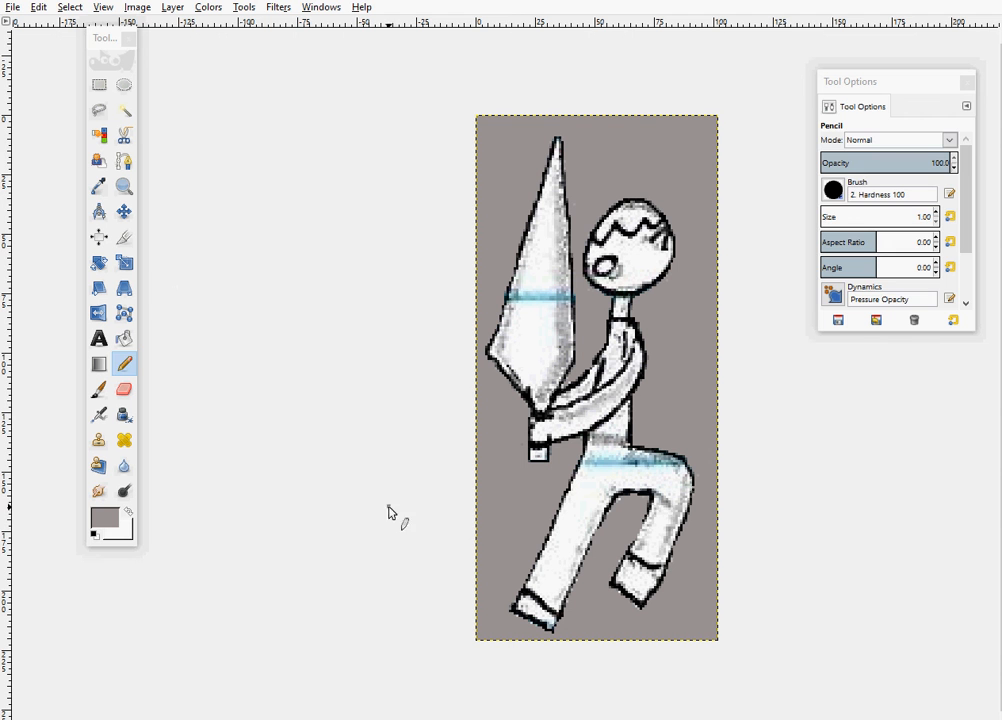
# Sample black from the shoulder's outline and touch up the outline near the raised leg's foot with the pencil
pyautogui.click(100, 188)
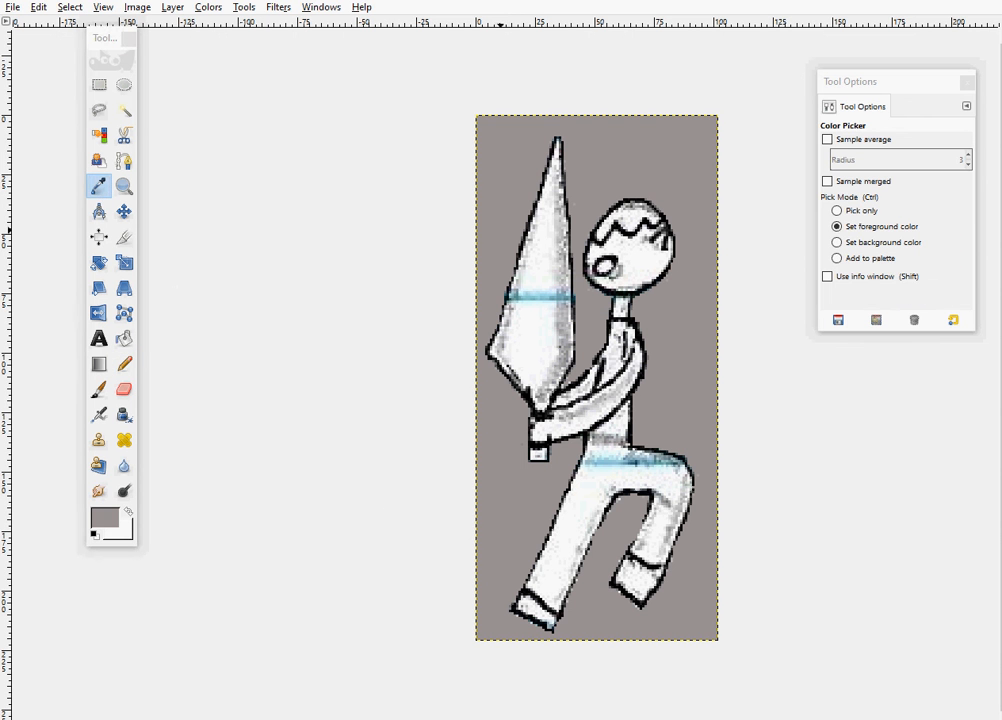
pyautogui.click(131, 368)
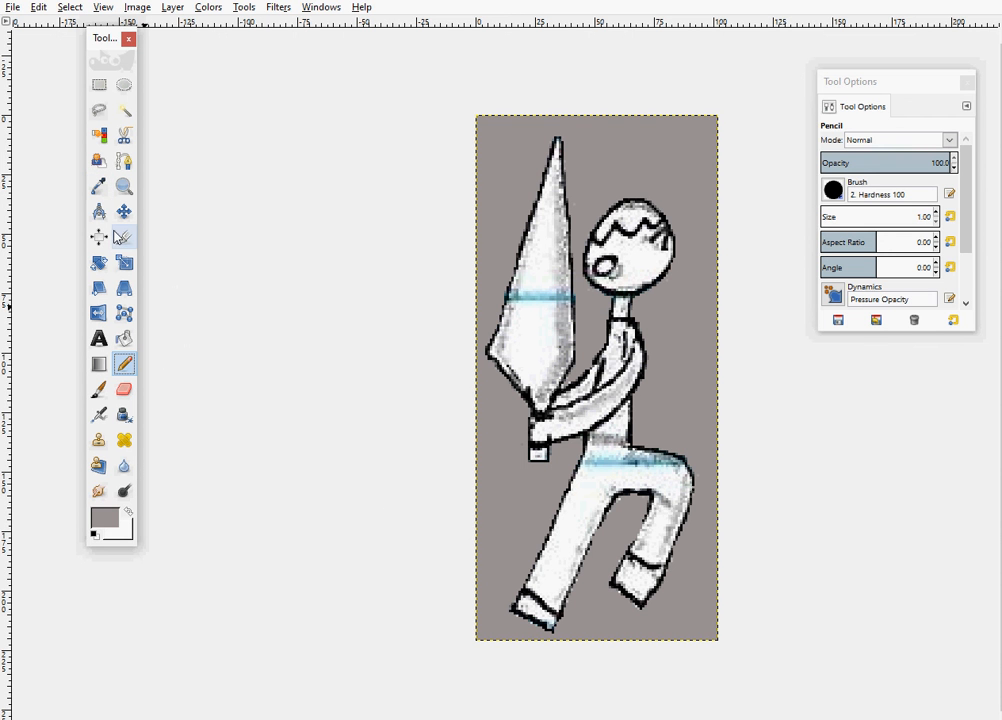
pyautogui.click(99, 187)
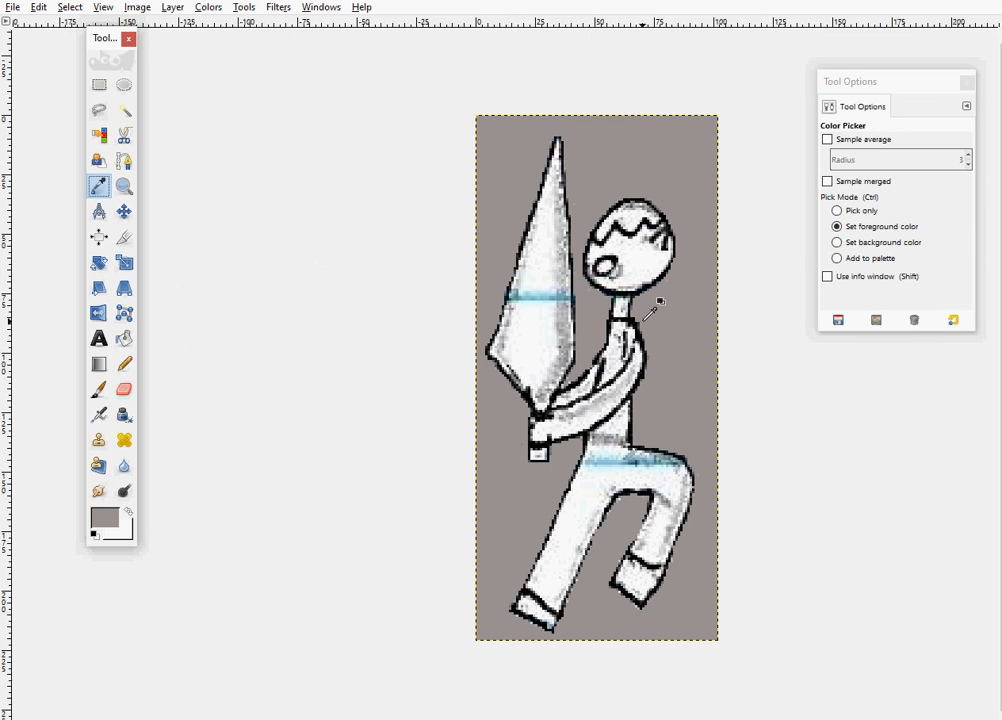
pyautogui.click(645, 313)
pyautogui.click(124, 364)
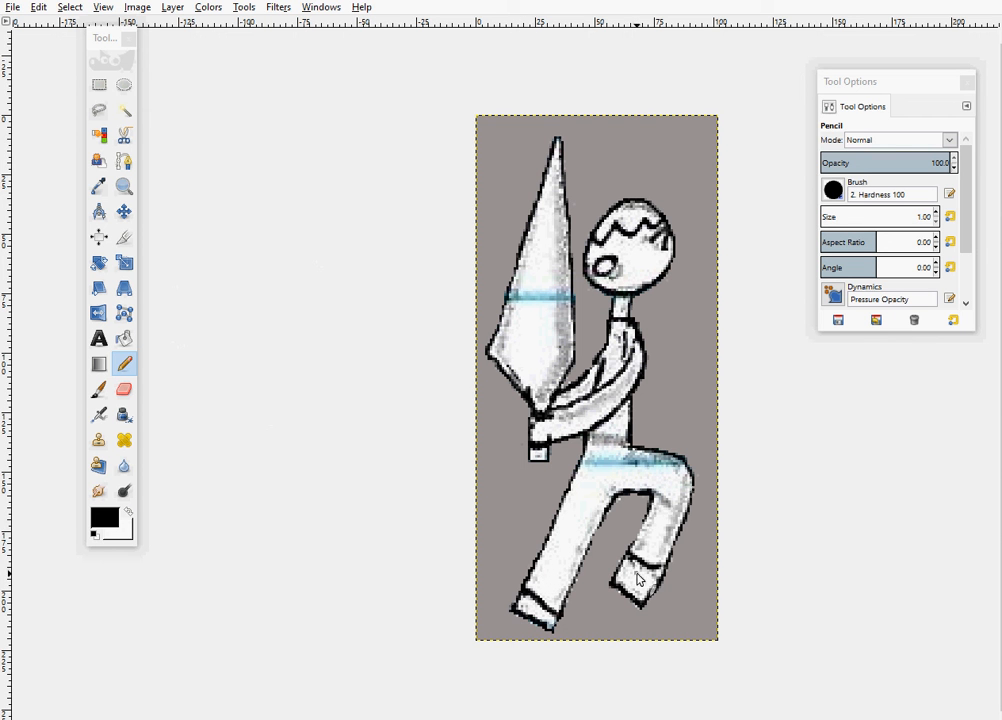
pyautogui.click(598, 582)
# Sample the grey background beneath the sword as the pencil's foreground color for trimming the figure's outline
pyautogui.click(98, 186)
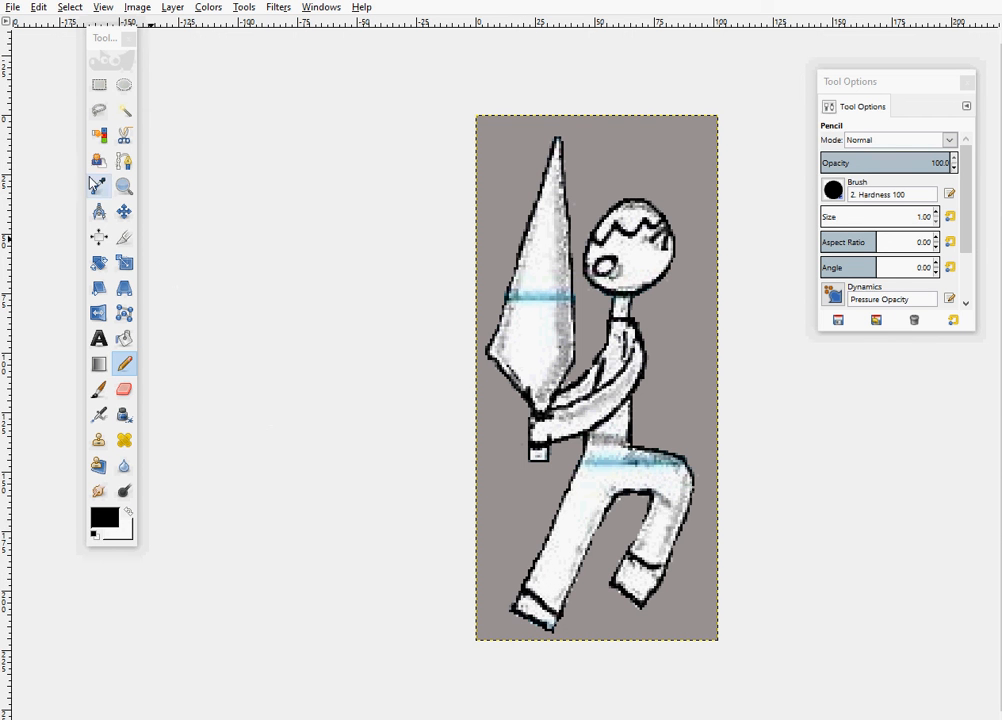
pyautogui.click(512, 403)
pyautogui.click(124, 366)
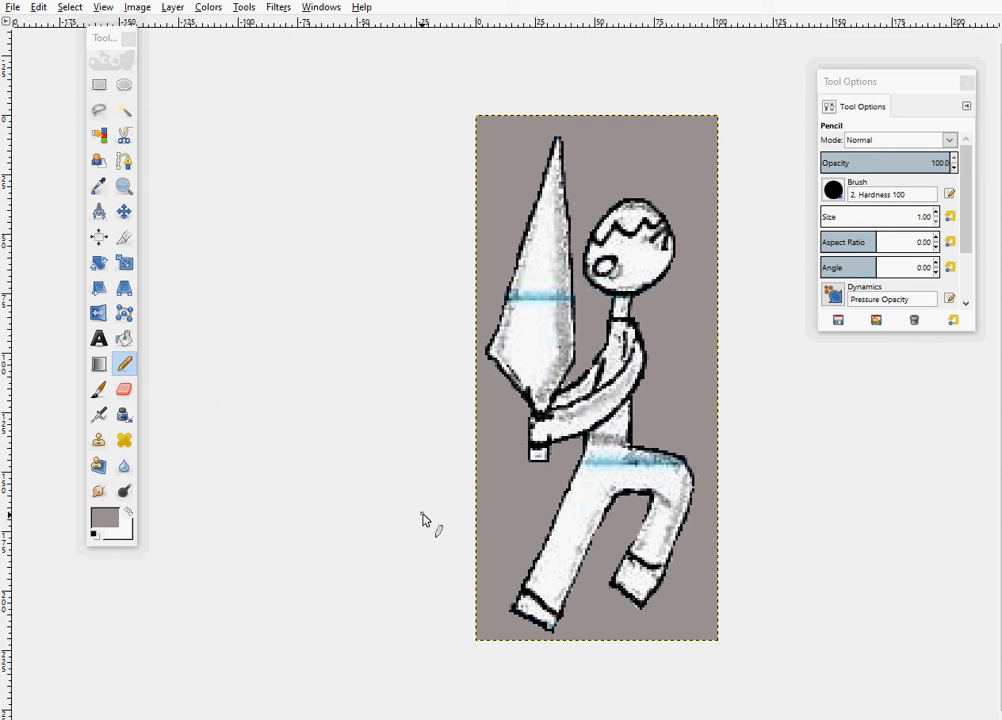
# Sample black from the lines on the head and touch up the inner edge of the extended leg with the pencil
pyautogui.click(97, 186)
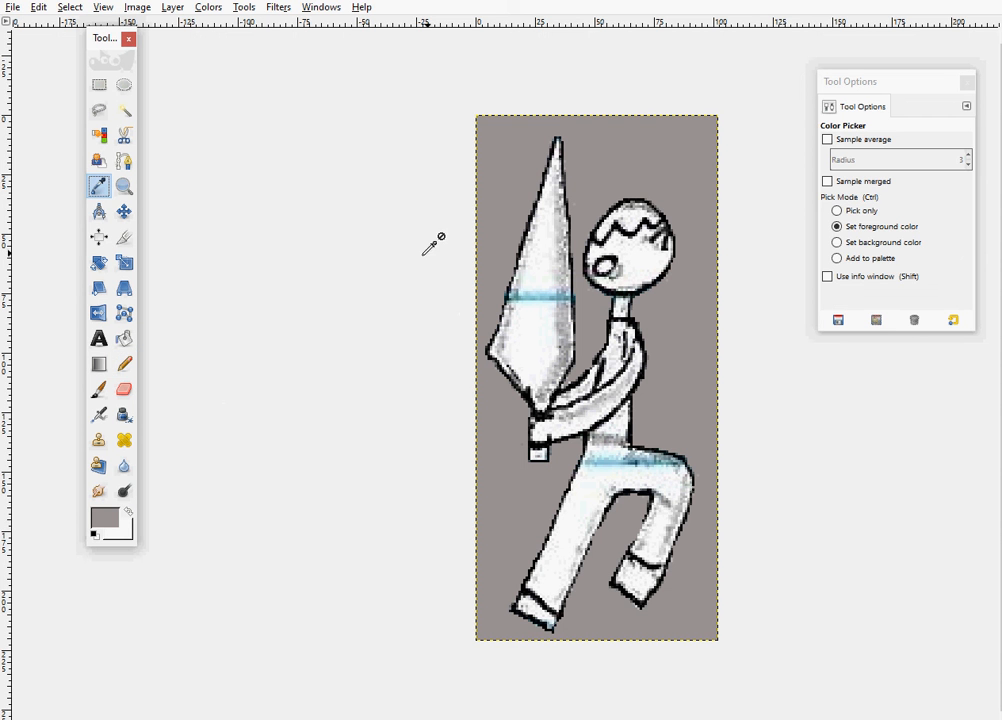
pyautogui.click(657, 250)
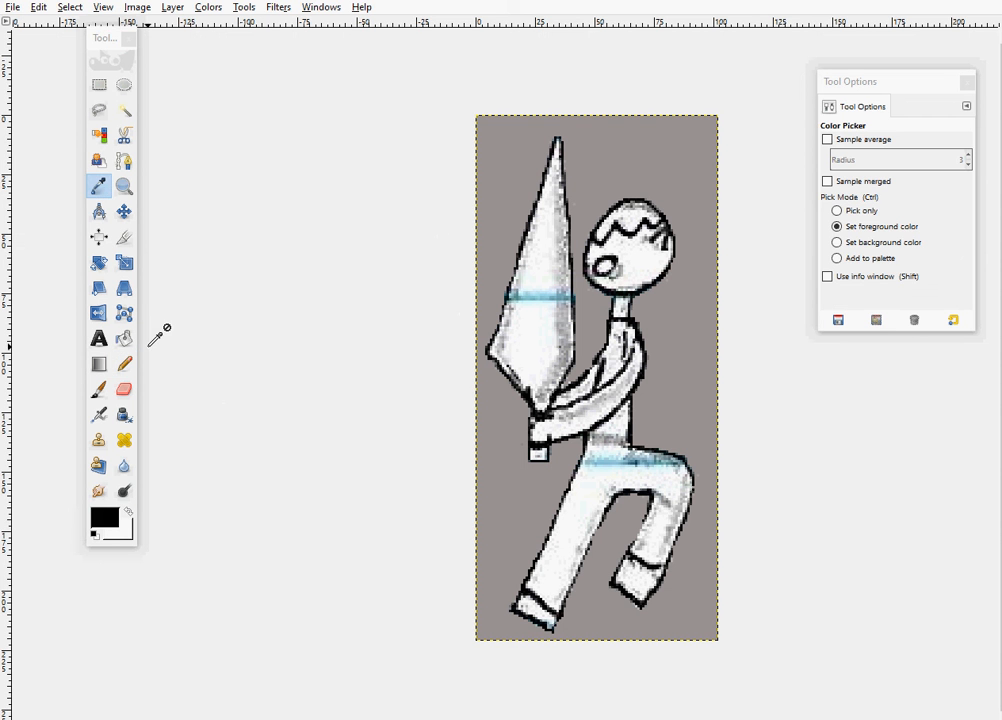
pyautogui.click(124, 364)
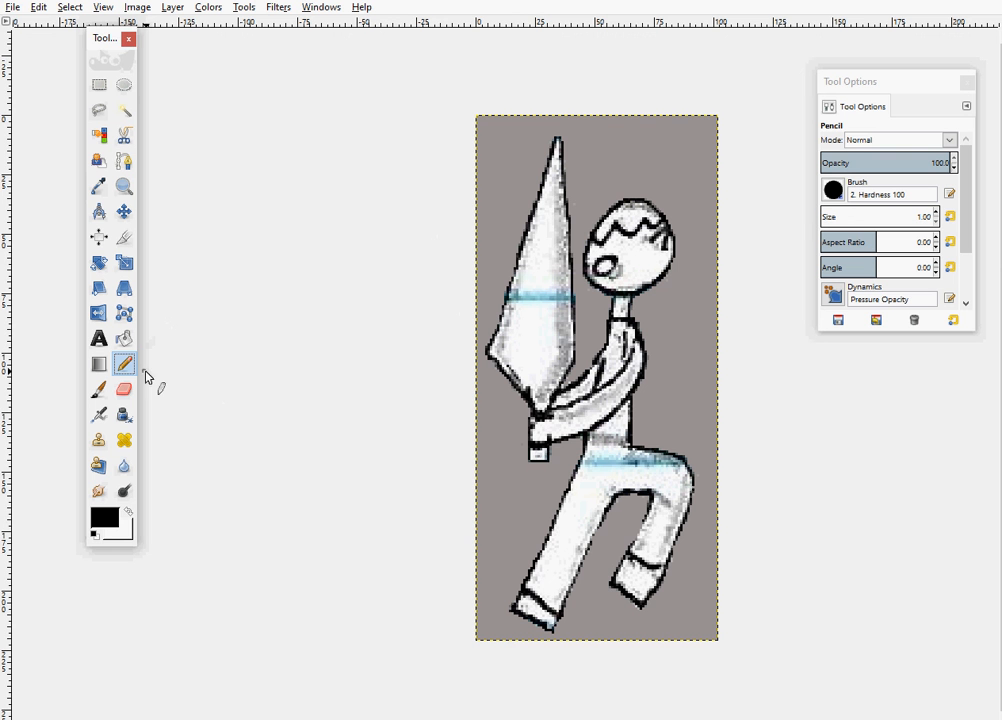
pyautogui.click(599, 526)
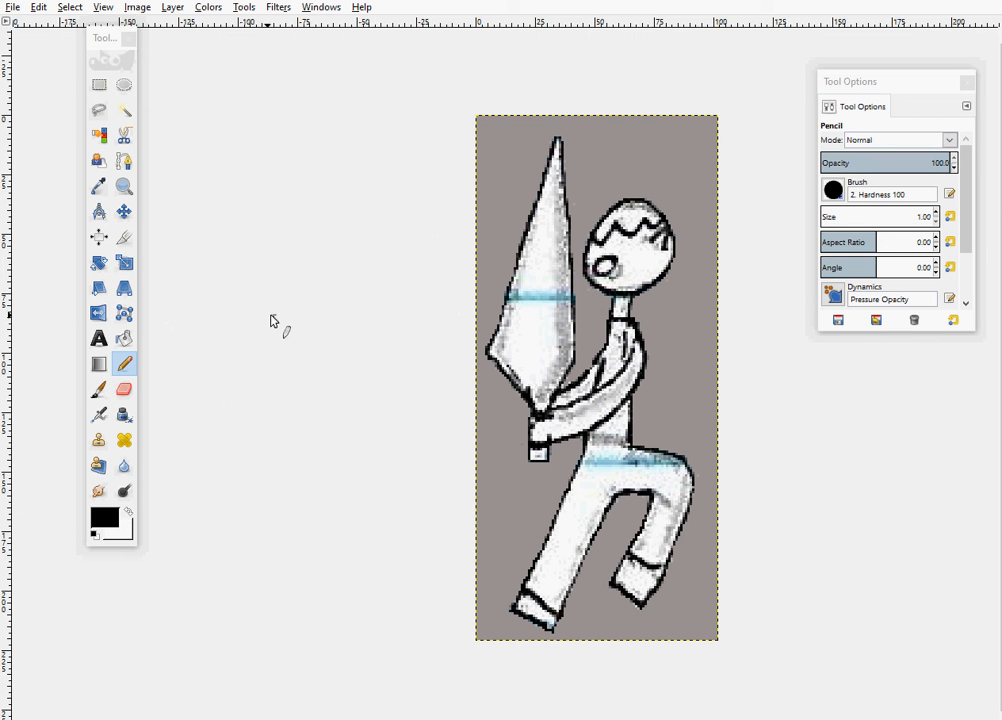
# Sample the grey background as the foreground color and paint over stray pixels under the raised leg's foot
pyautogui.click(99, 186)
pyautogui.click(480, 178)
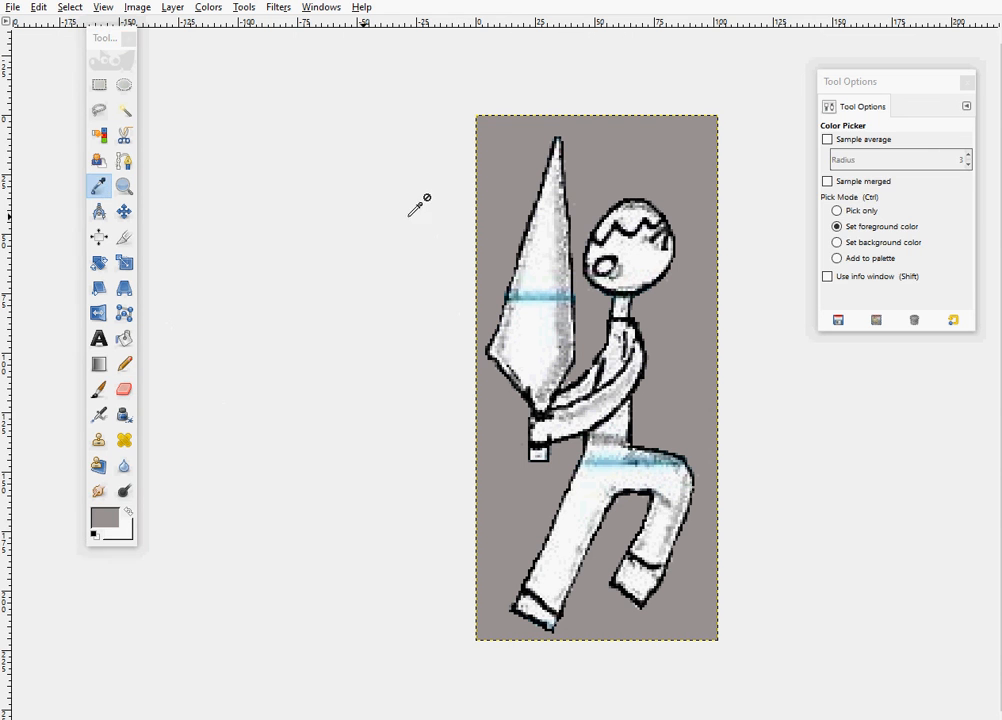
pyautogui.click(124, 363)
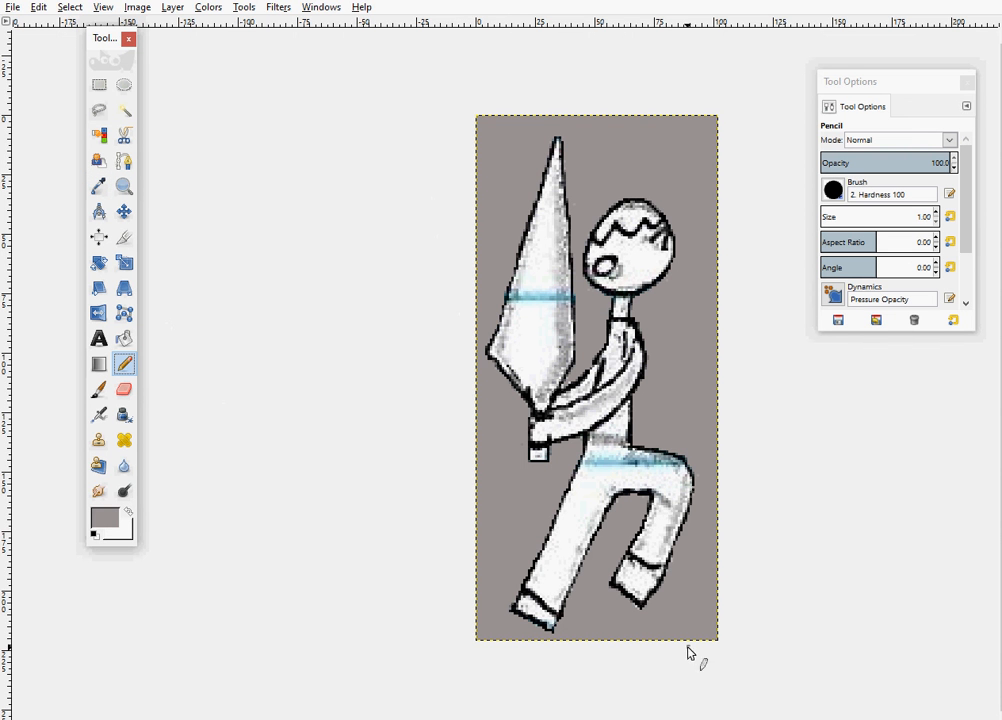
pyautogui.click(635, 605)
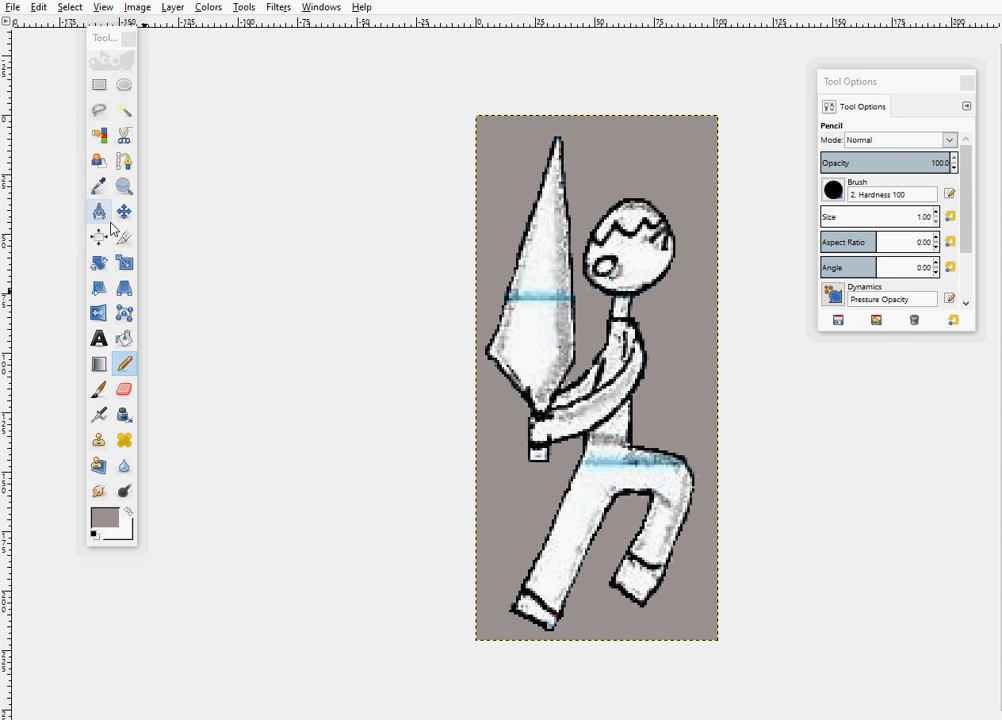
# Sample black from the head's outline and redraw the outline at the tip of the extended leg's foot with the pencil
pyautogui.click(99, 186)
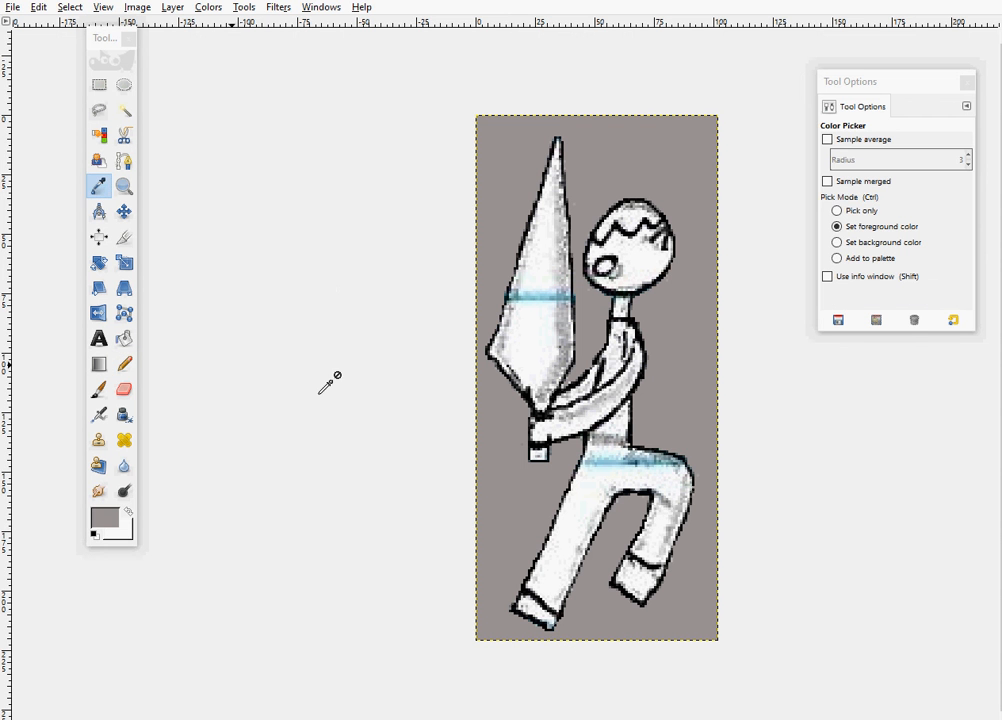
pyautogui.press('n')
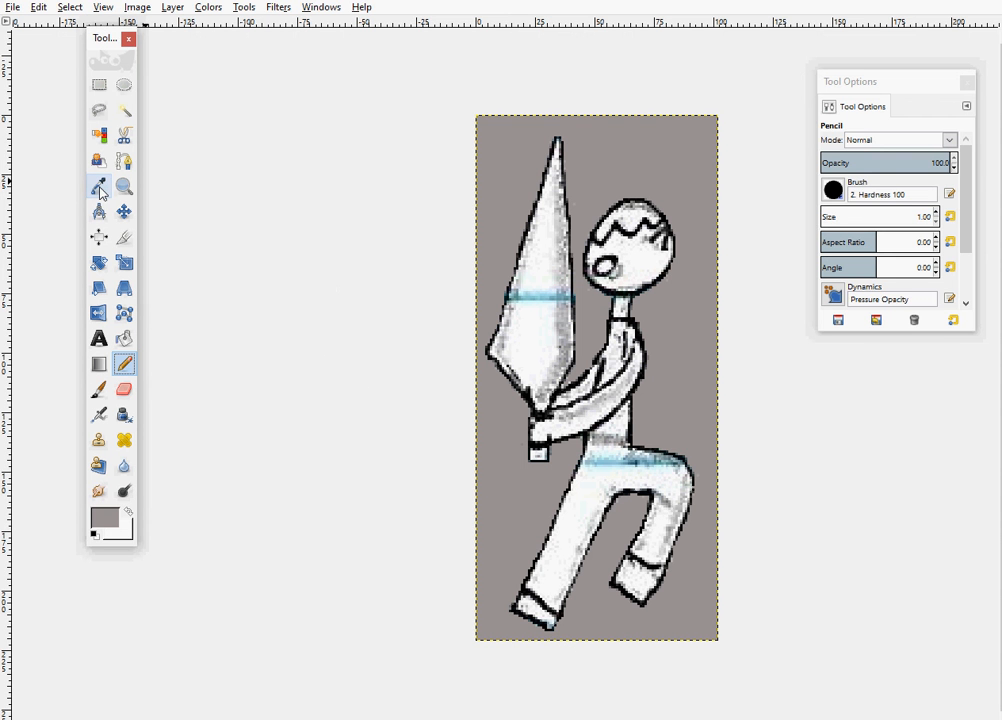
pyautogui.click(99, 188)
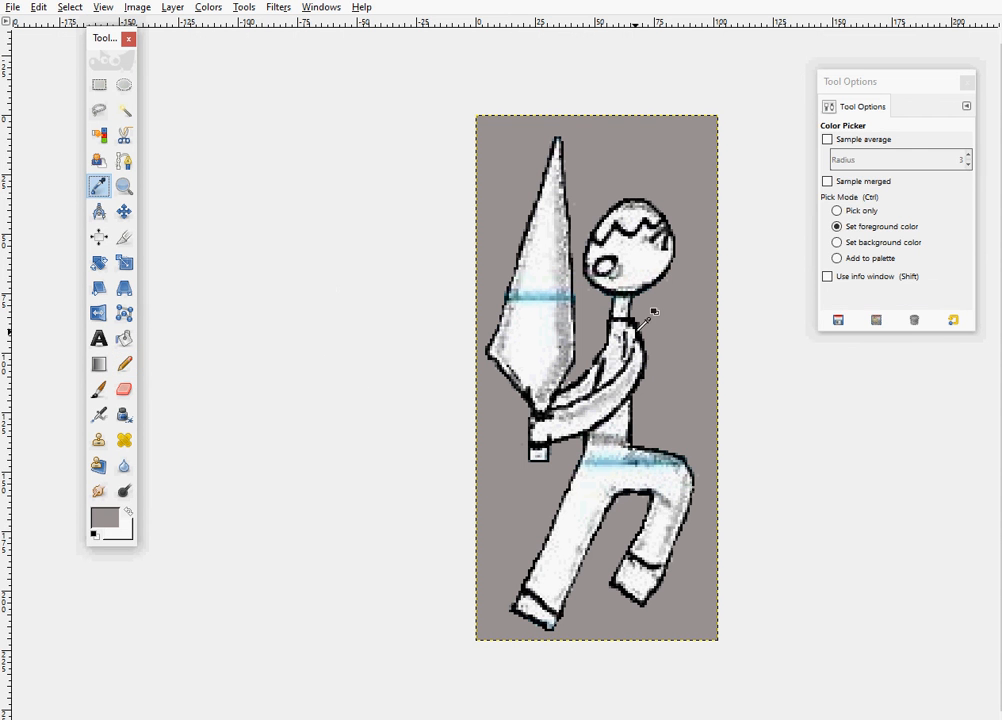
pyautogui.click(679, 256)
pyautogui.press('n')
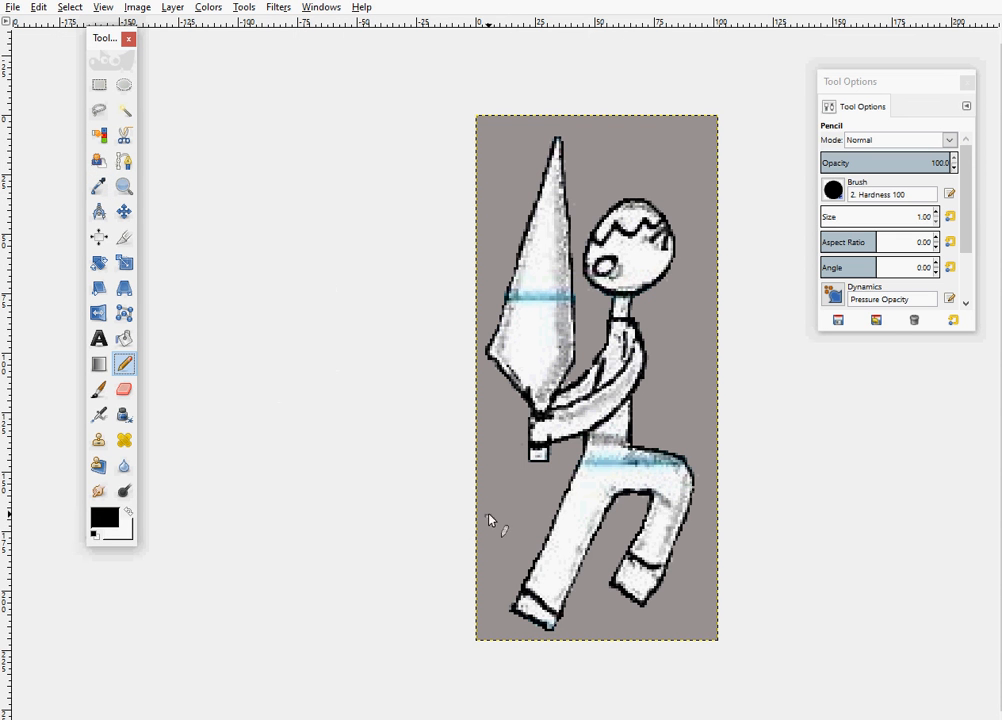
pyautogui.click(555, 624)
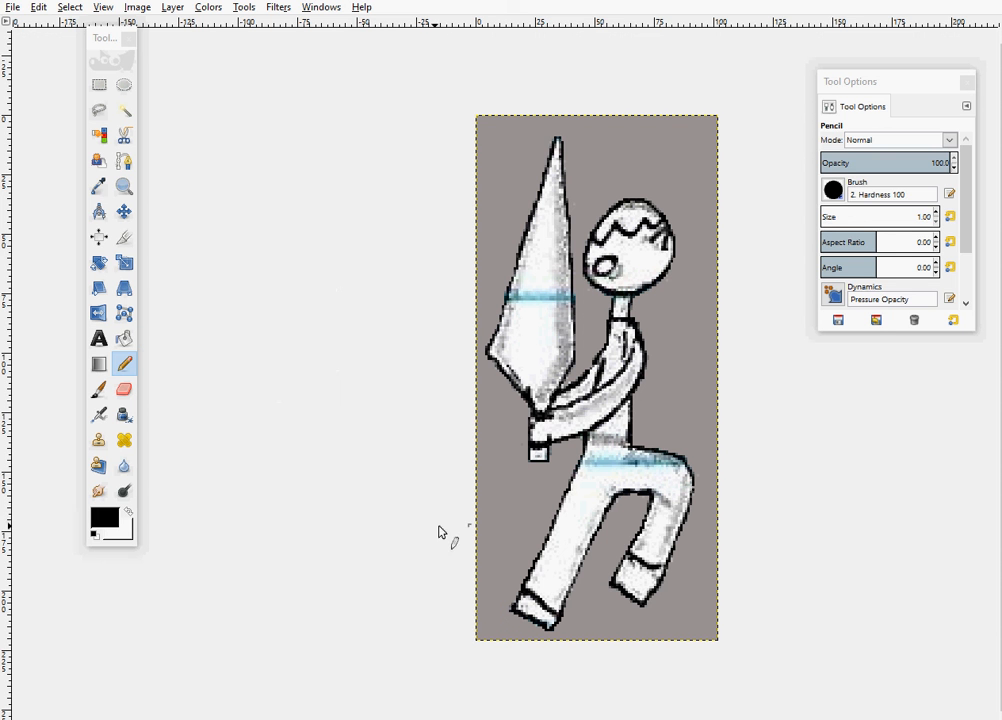
# Sample the grey background below the hands and paint over stray pixels between the sword blade and the arm
pyautogui.click(99, 186)
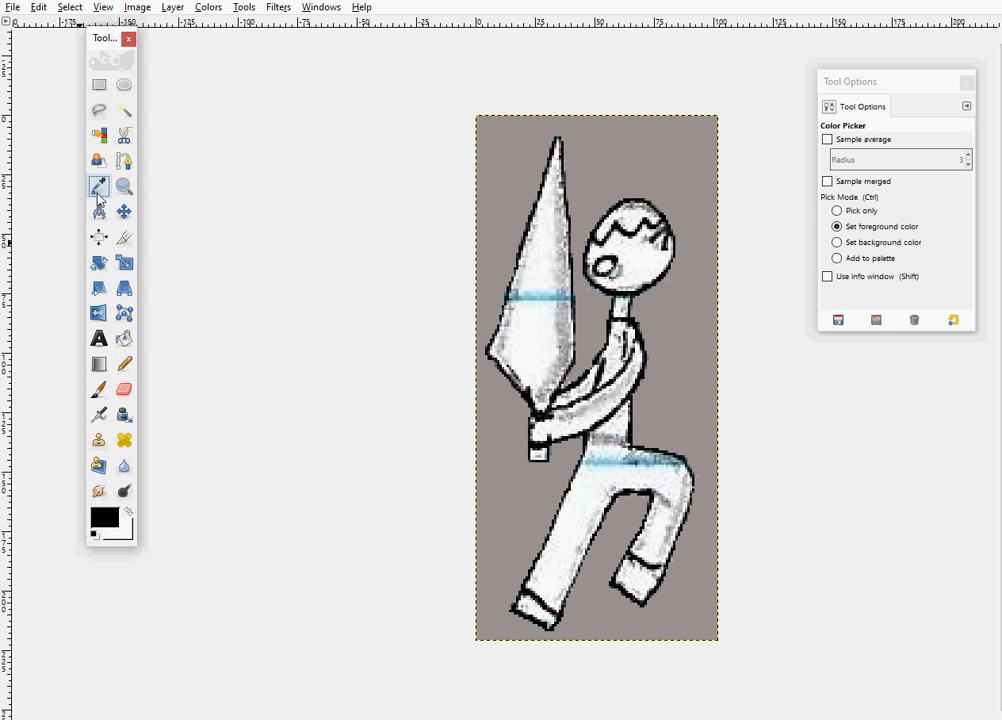
pyautogui.click(523, 465)
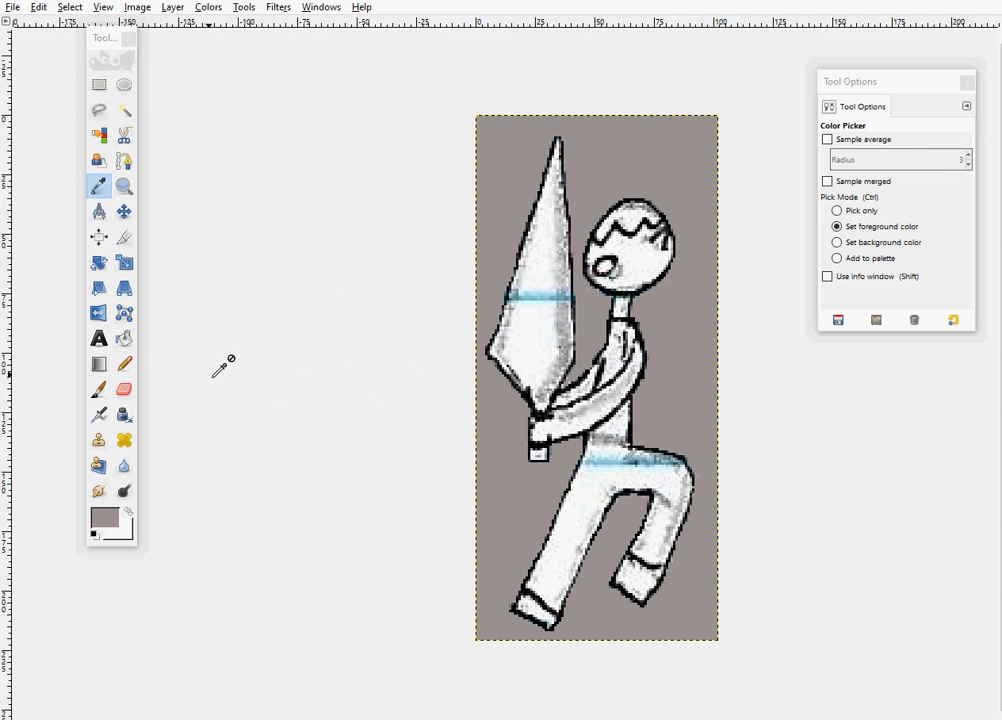
pyautogui.click(125, 365)
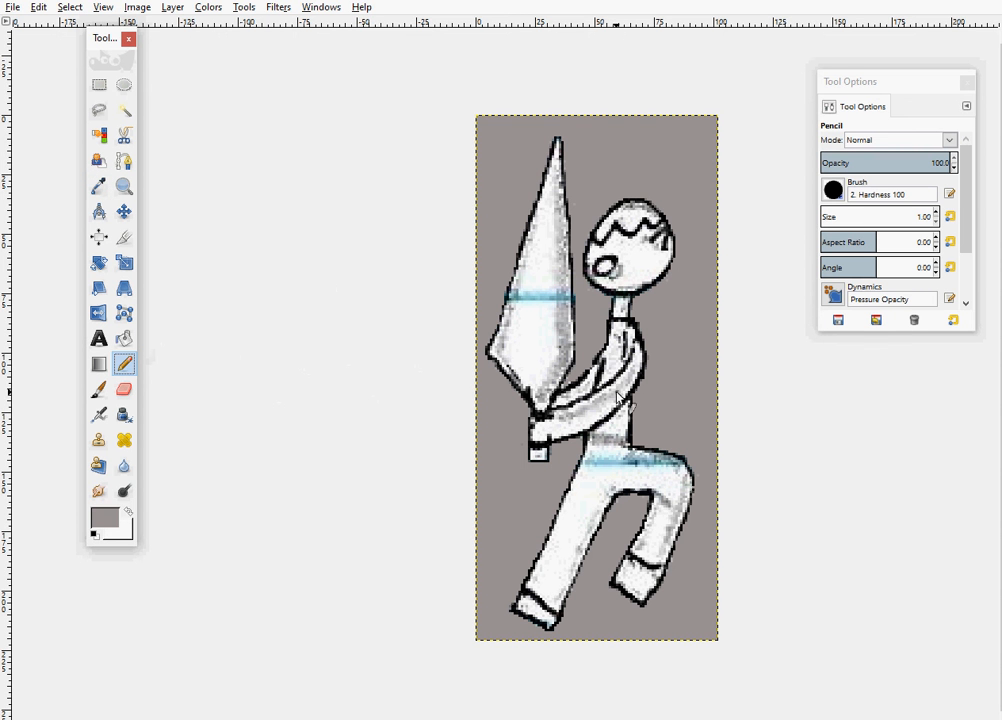
pyautogui.click(569, 384)
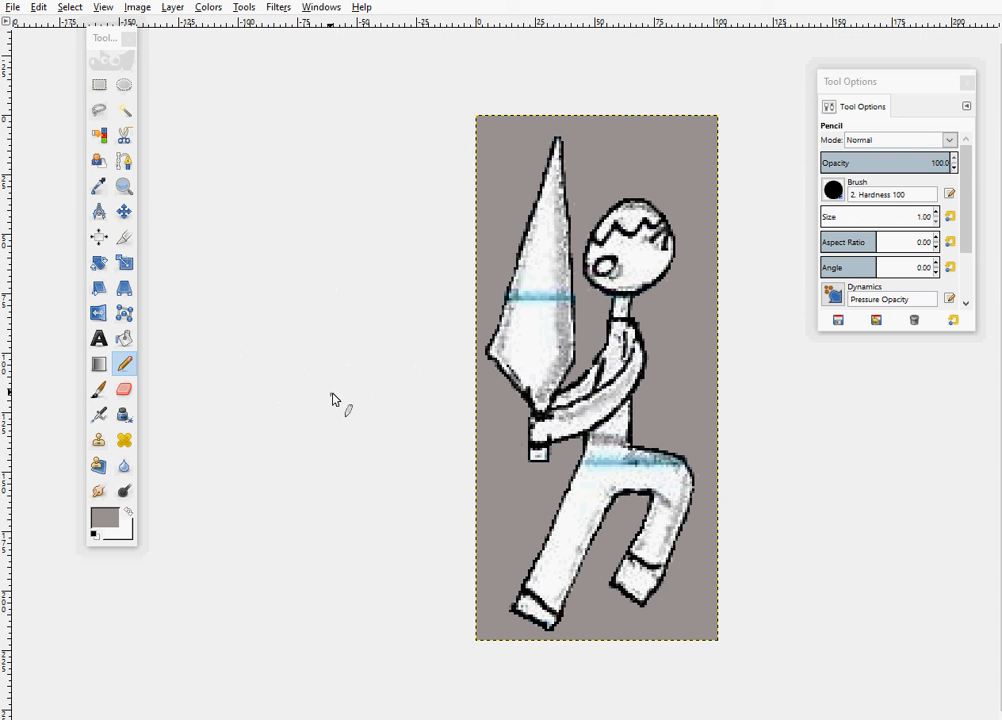
# Sample black from the head's outline and draw a horizontal waistline across the bottom of the torso with the pencil
pyautogui.click(99, 186)
pyautogui.click(592, 232)
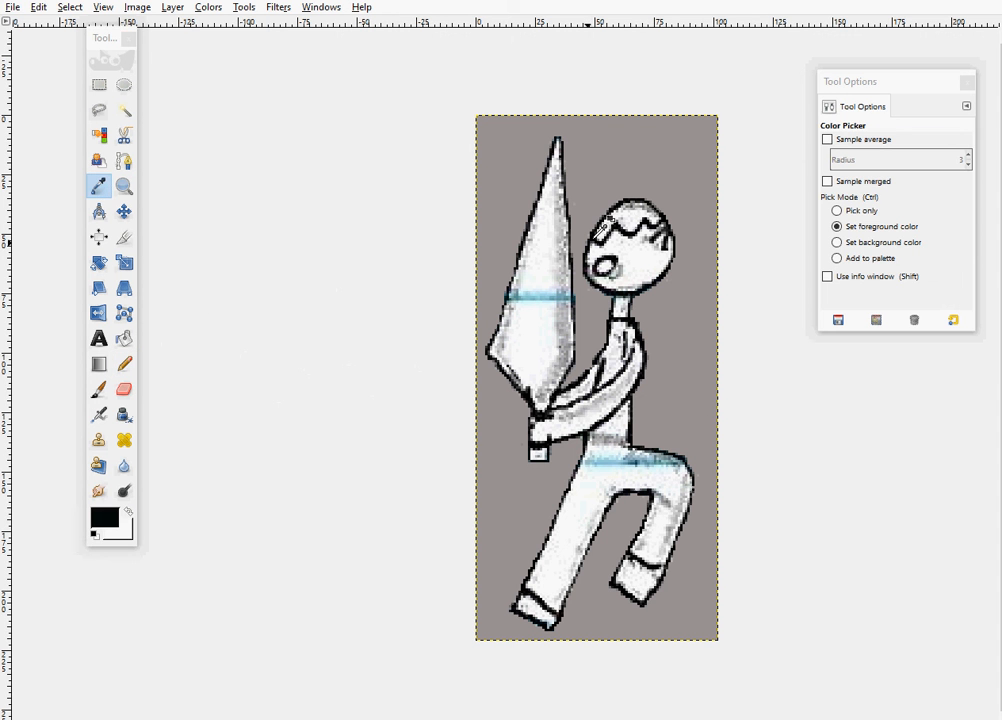
pyautogui.click(125, 364)
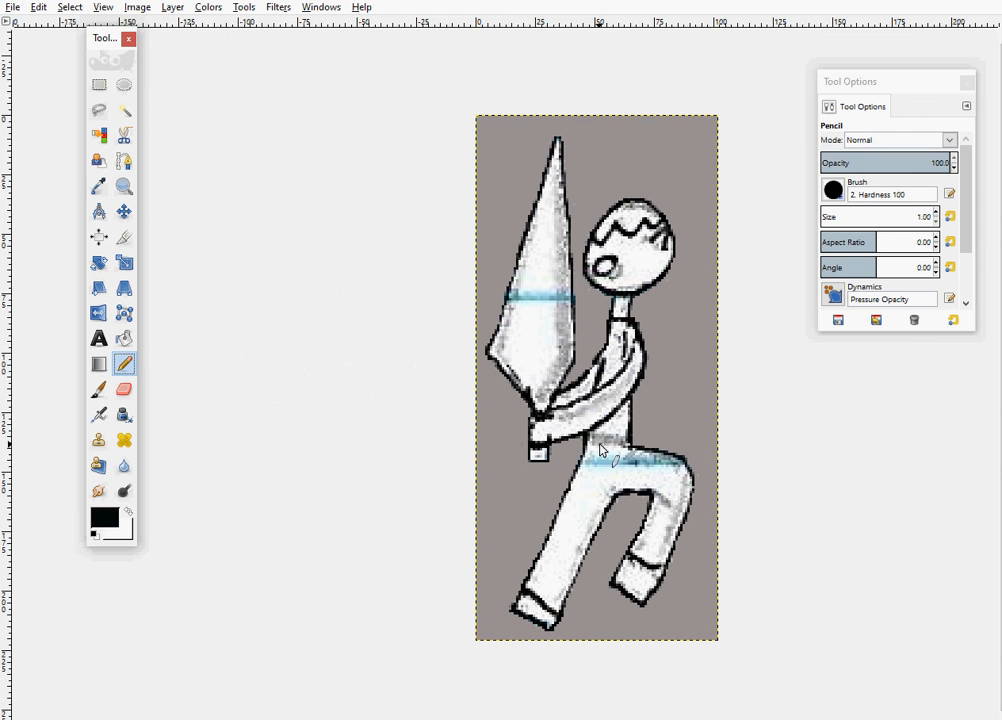
pyautogui.moveTo(587, 441)
pyautogui.mouseDown()
pyautogui.moveTo(621, 447)
pyautogui.moveTo(588, 439)
pyautogui.mouseUp()
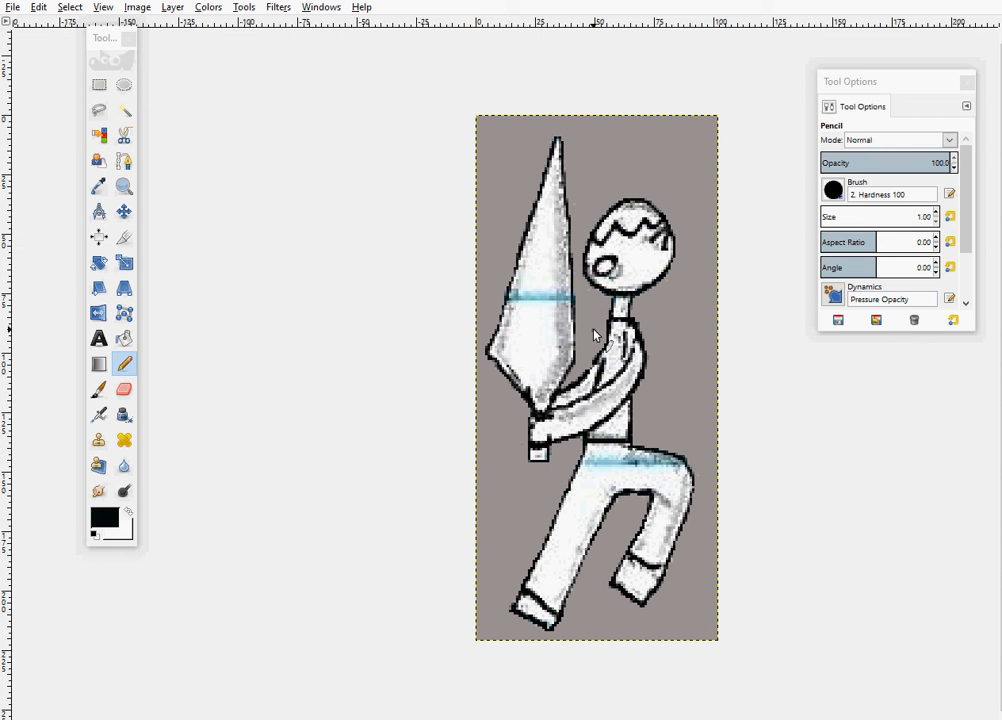
# Sample the grey background beside the sword blade and return to the pencil for cleaning the outline
pyautogui.click(98, 186)
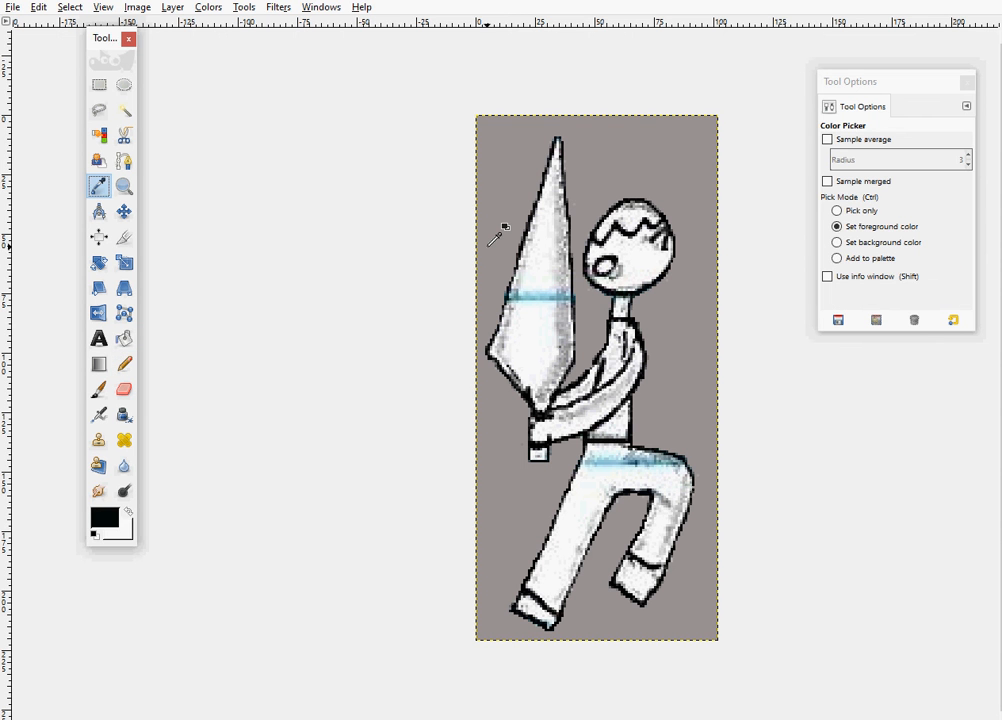
pyautogui.click(503, 224)
pyautogui.click(126, 367)
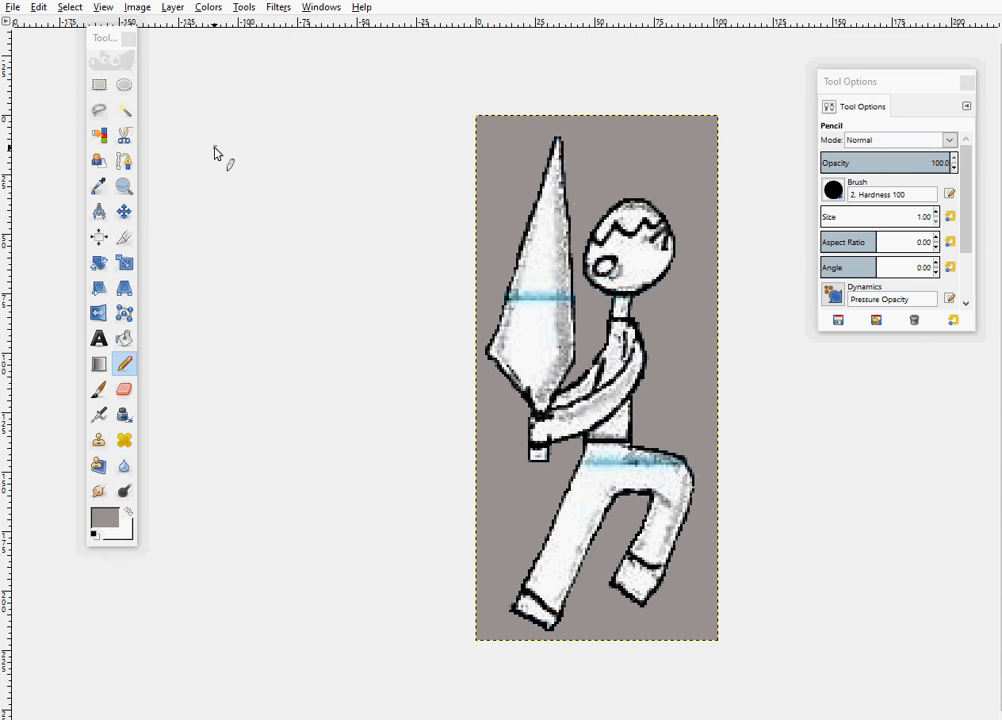
# Zoom out two levels to check the cleaned figure as a whole
pyautogui.click(124, 186)
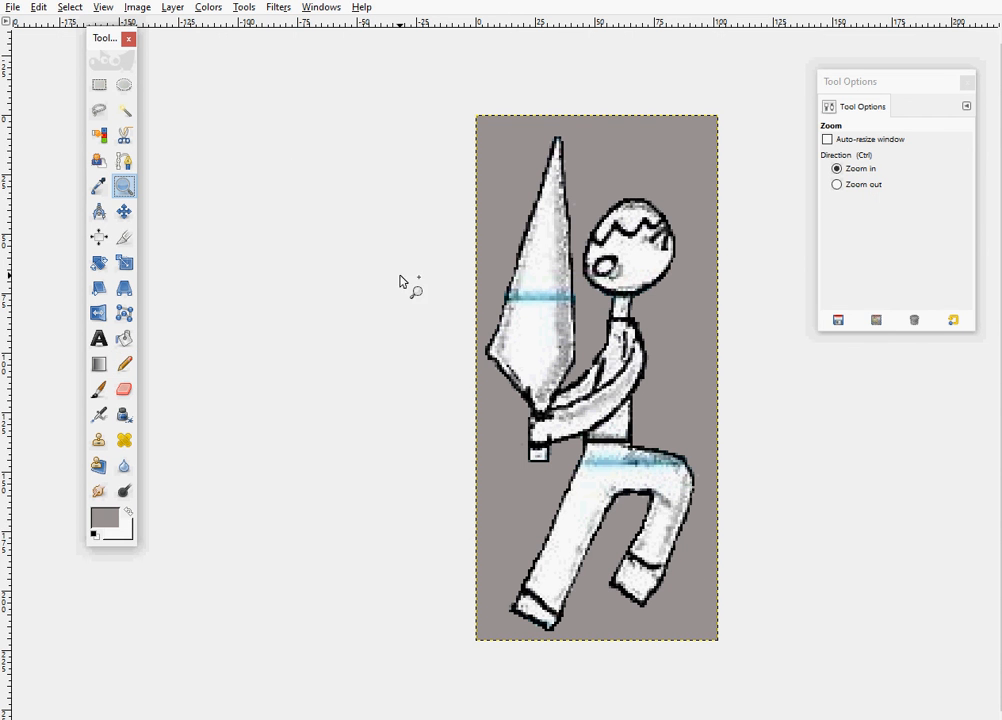
pyautogui.click(838, 186)
pyautogui.click(698, 291)
pyautogui.click(697, 290)
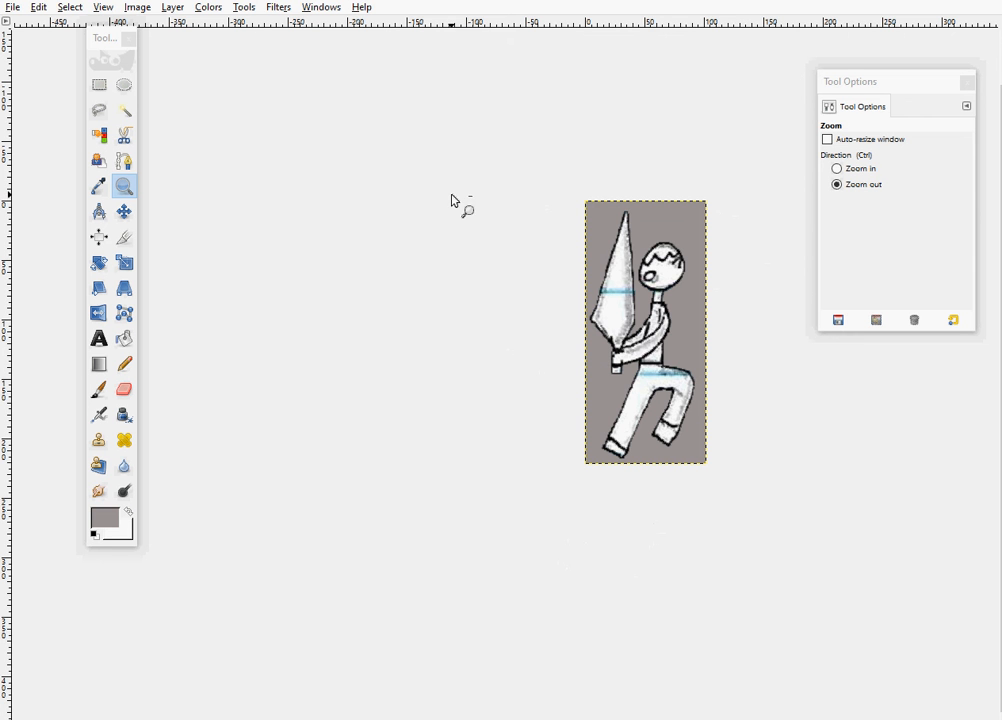
# Export the cleaned figure to Documents as "Hero Fat big pic.pcx" and close its image, discarding the unsaved changes
pyautogui.rightClick(306, 214)
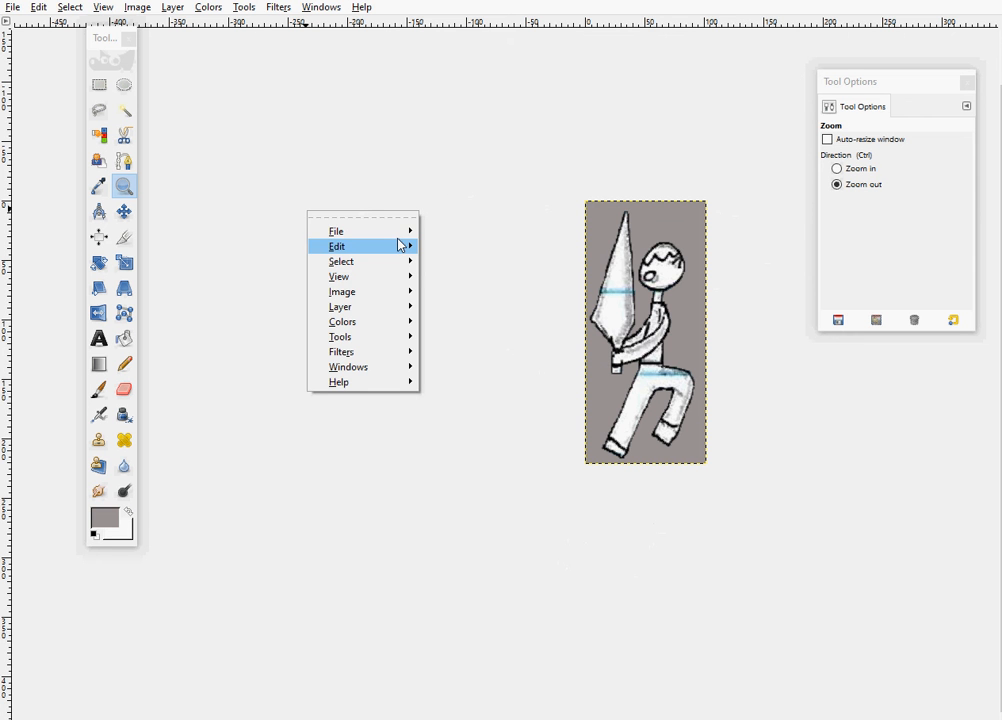
pyautogui.moveTo(410, 237)
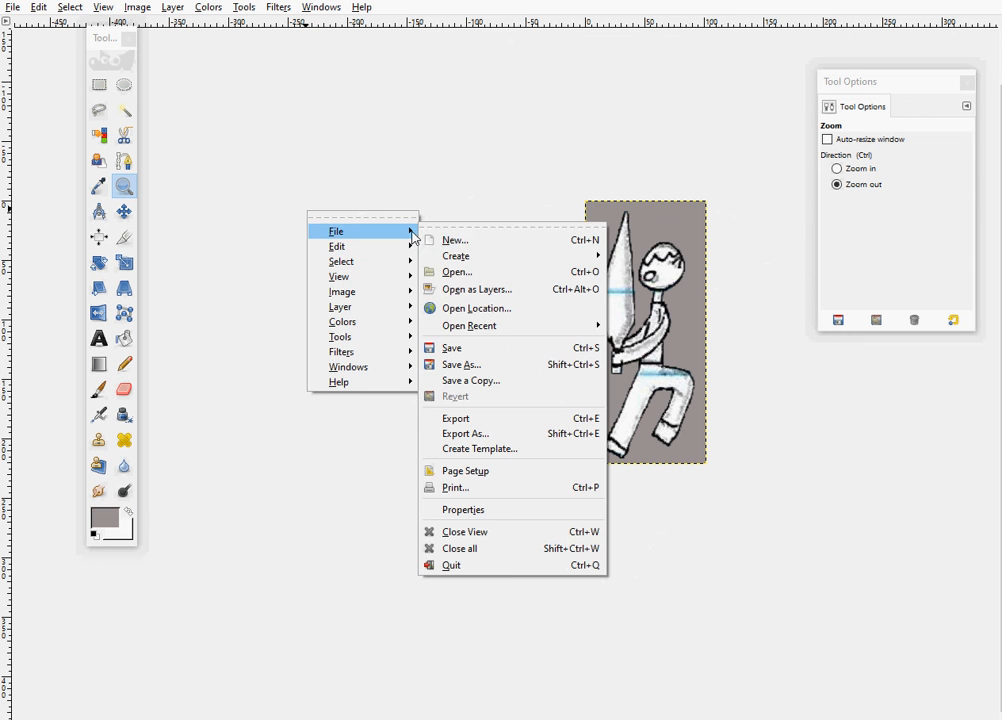
pyautogui.click(510, 434)
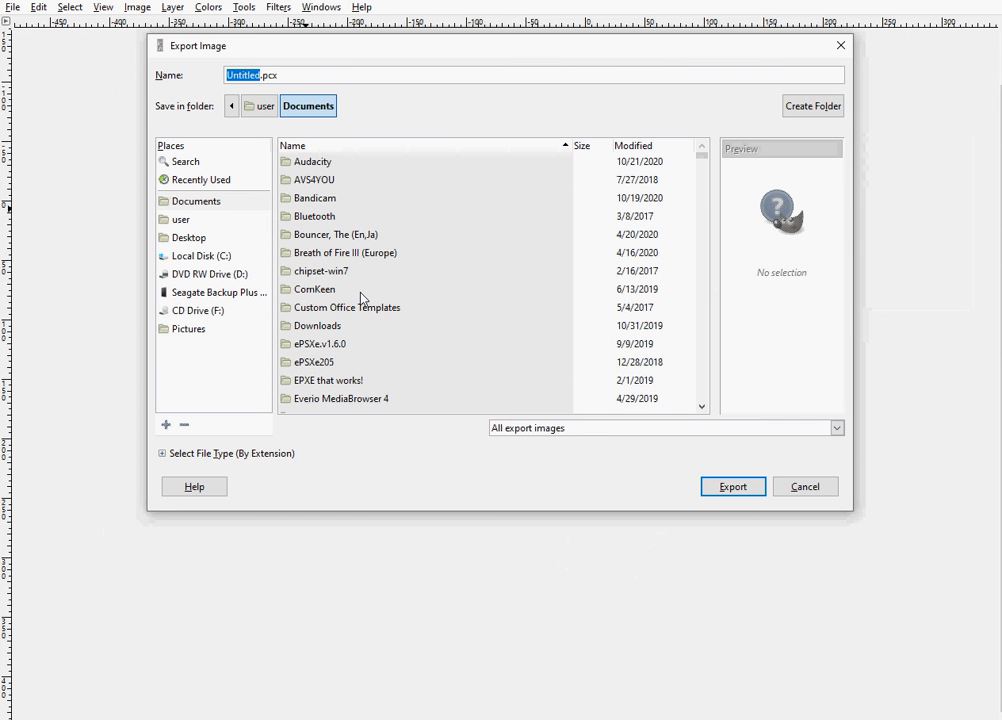
pyautogui.write('Hero Fat big pic')
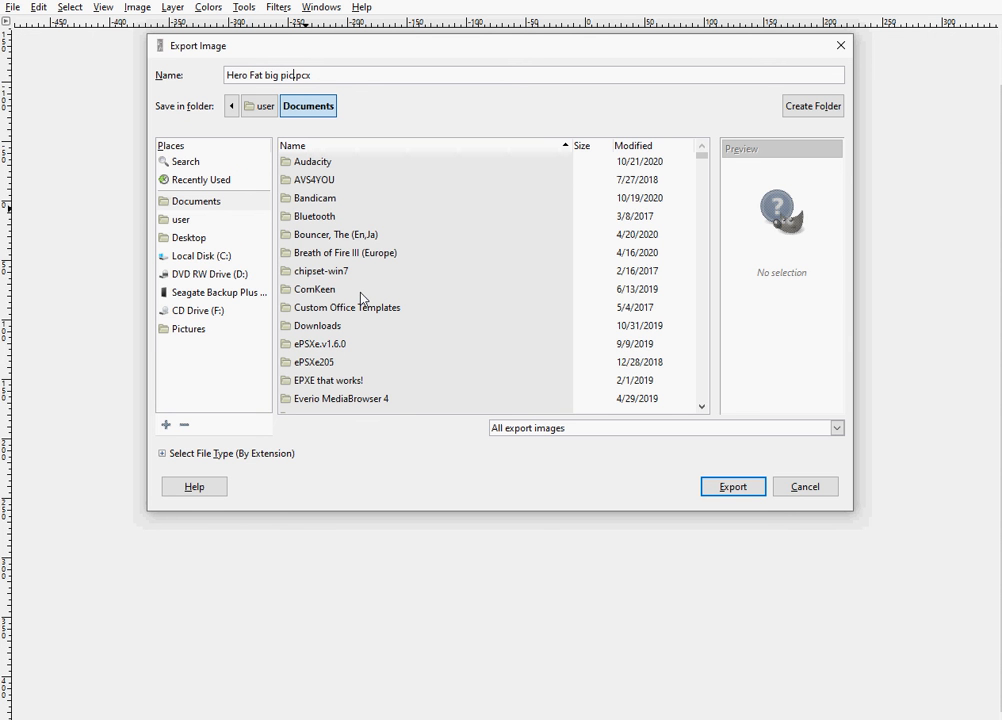
pyautogui.click(727, 487)
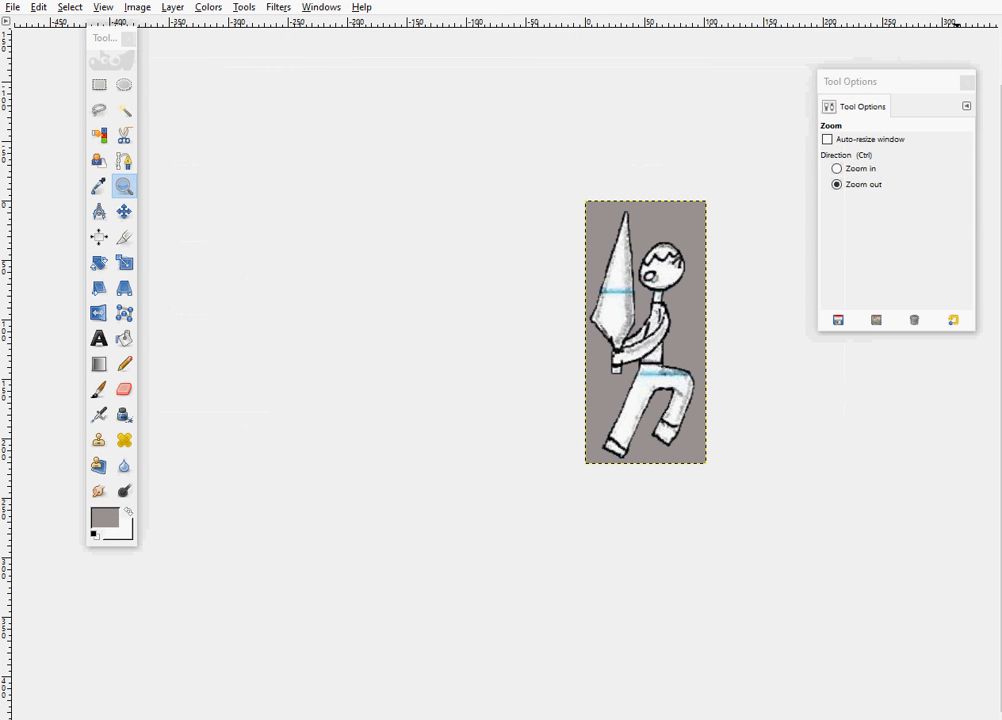
pyautogui.hotkey('ctrl', 'w')
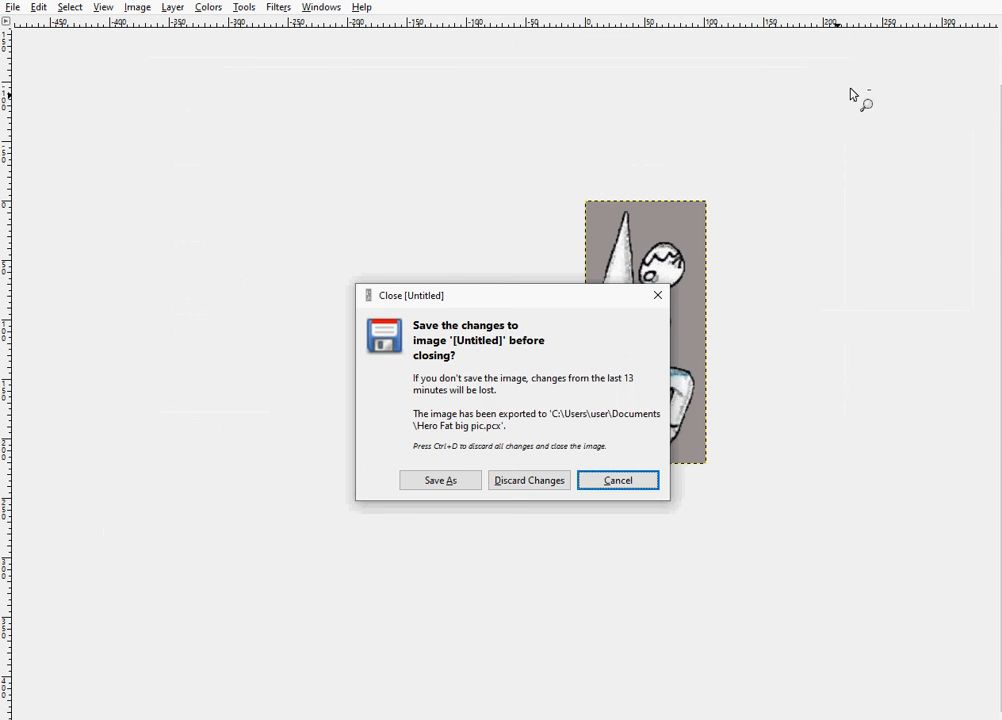
pyautogui.click(539, 481)
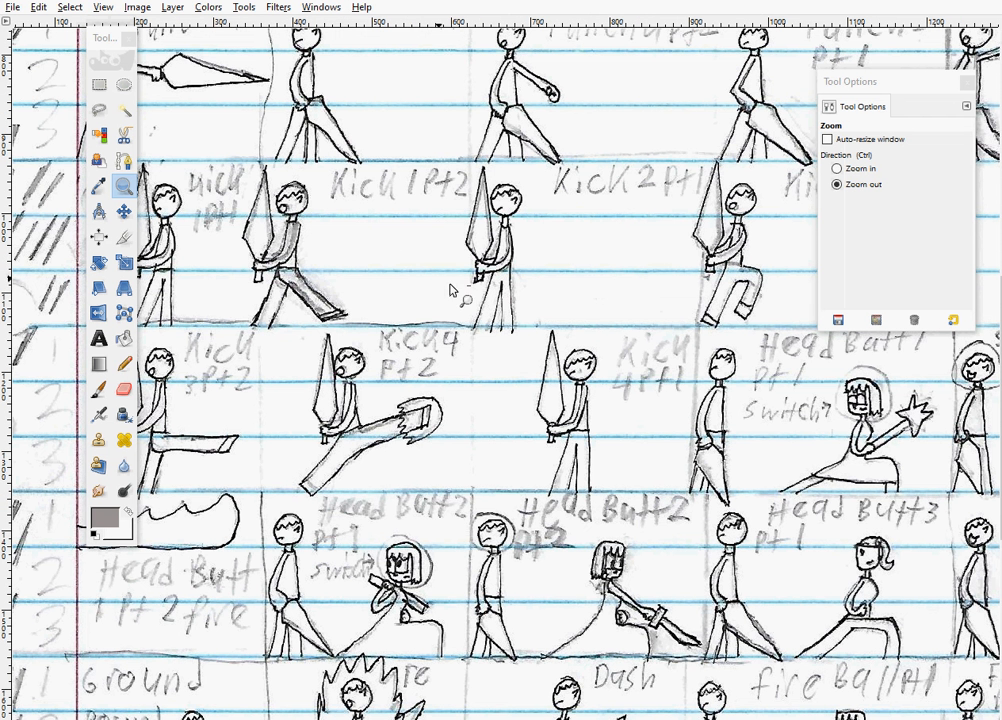
# Make a 49 × 48 px rectangular selection around the head of the first standing figure in the top row and copy it
pyautogui.click(100, 86)
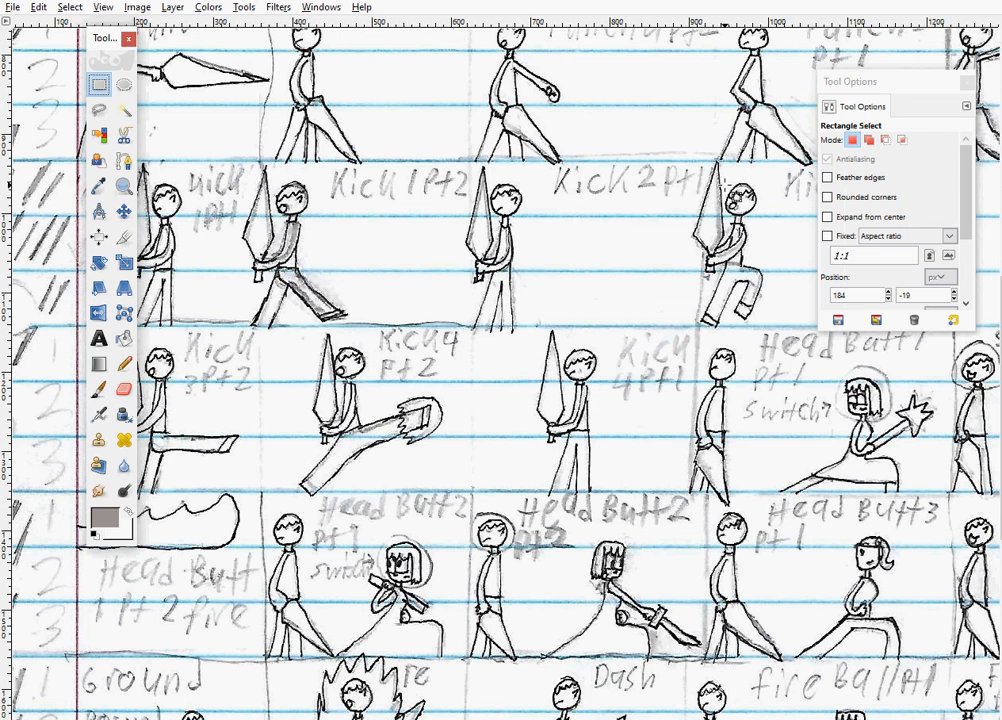
pyautogui.scroll(4, 552, 190)
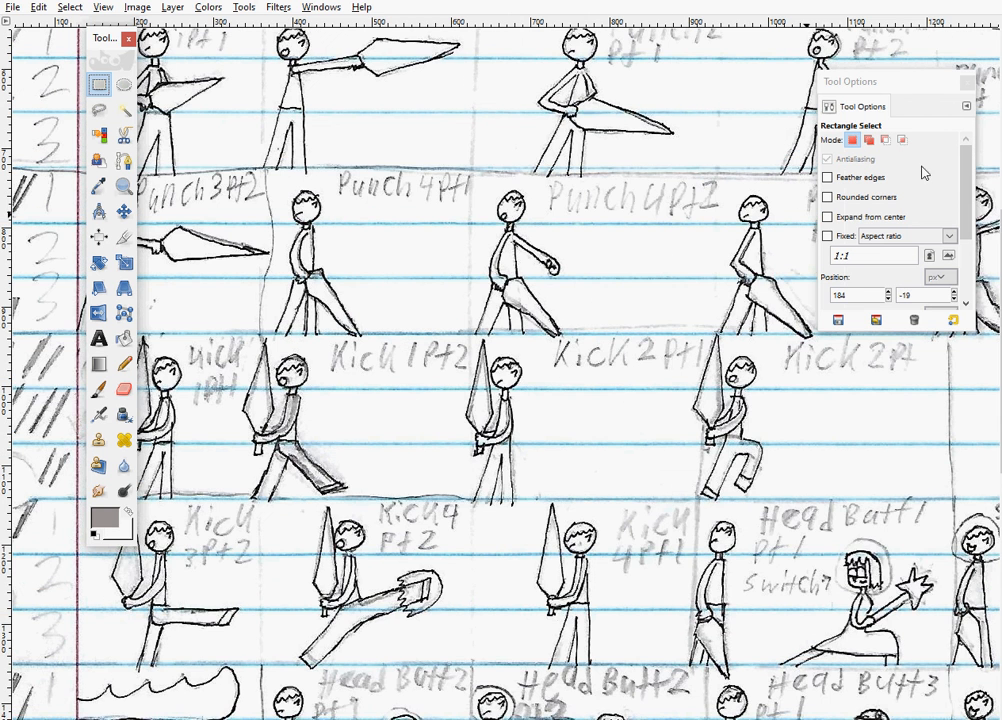
pyautogui.scroll(6, 758, 197)
pyautogui.scroll(1, 710, 160)
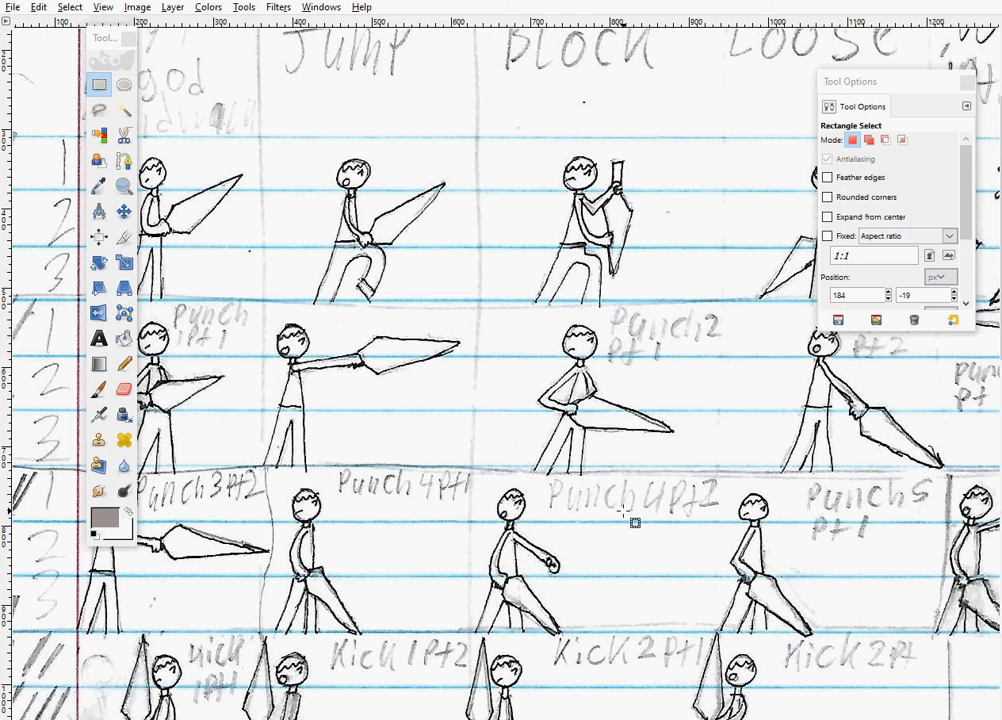
pyautogui.hscroll(-2, 340, 715)
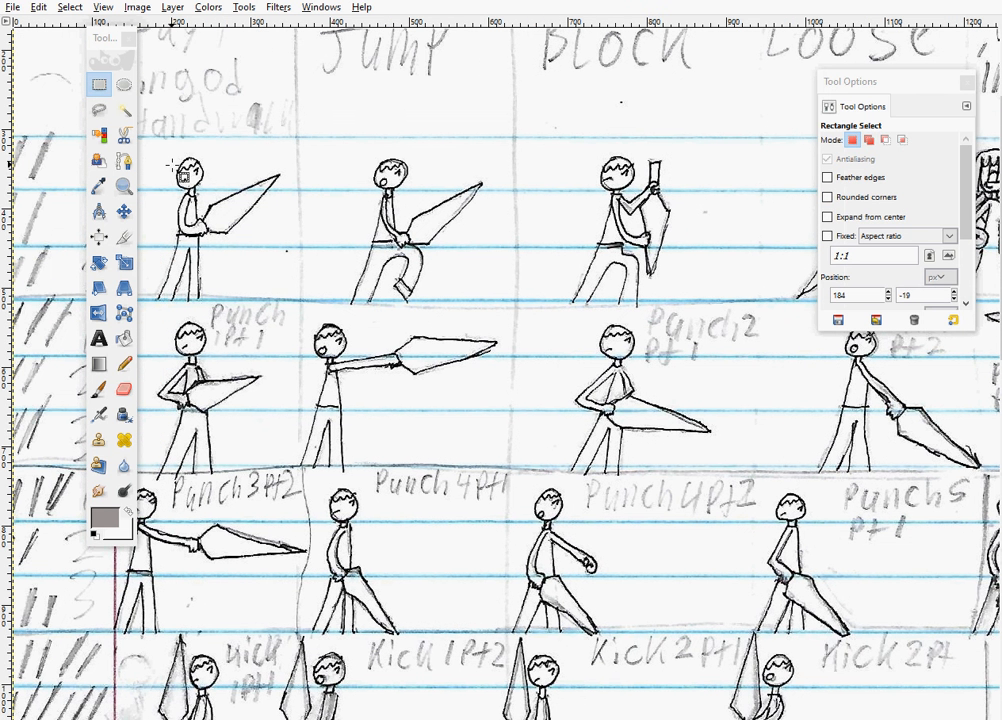
pyautogui.moveTo(170, 157); pyautogui.dragTo(209, 146)
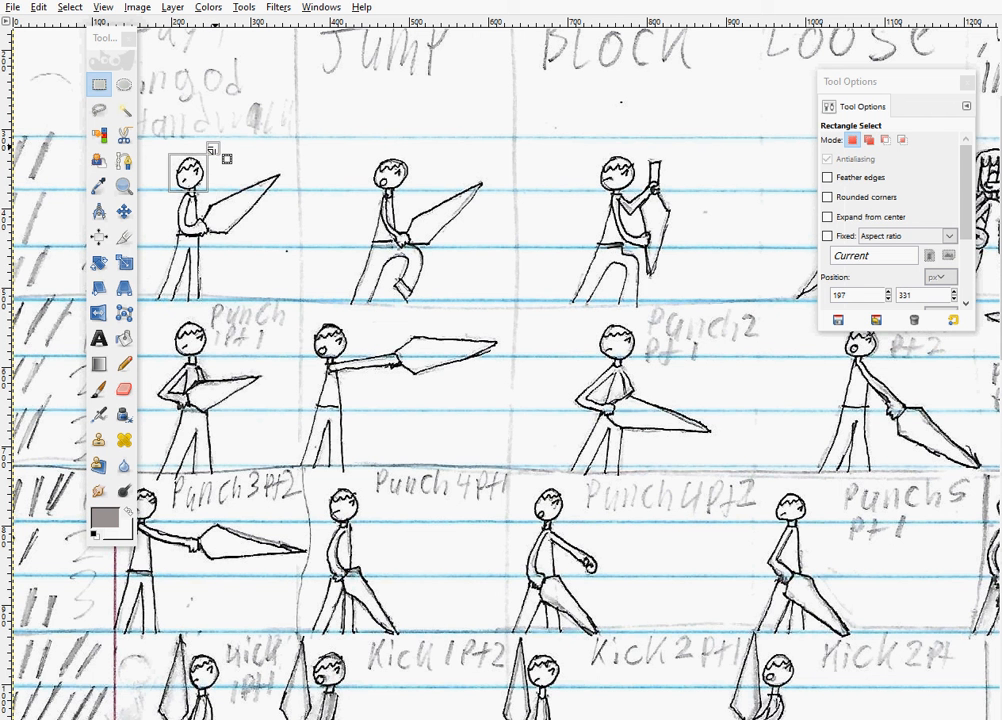
pyautogui.rightClick(205, 178)
pyautogui.moveTo(233, 208)
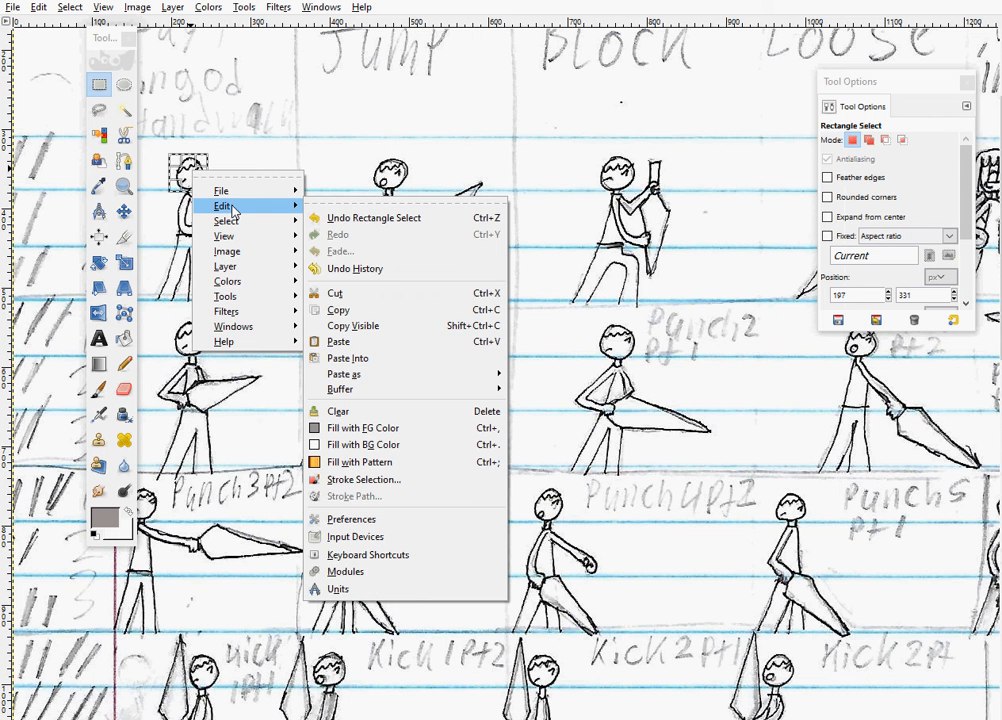
pyautogui.click(338, 310)
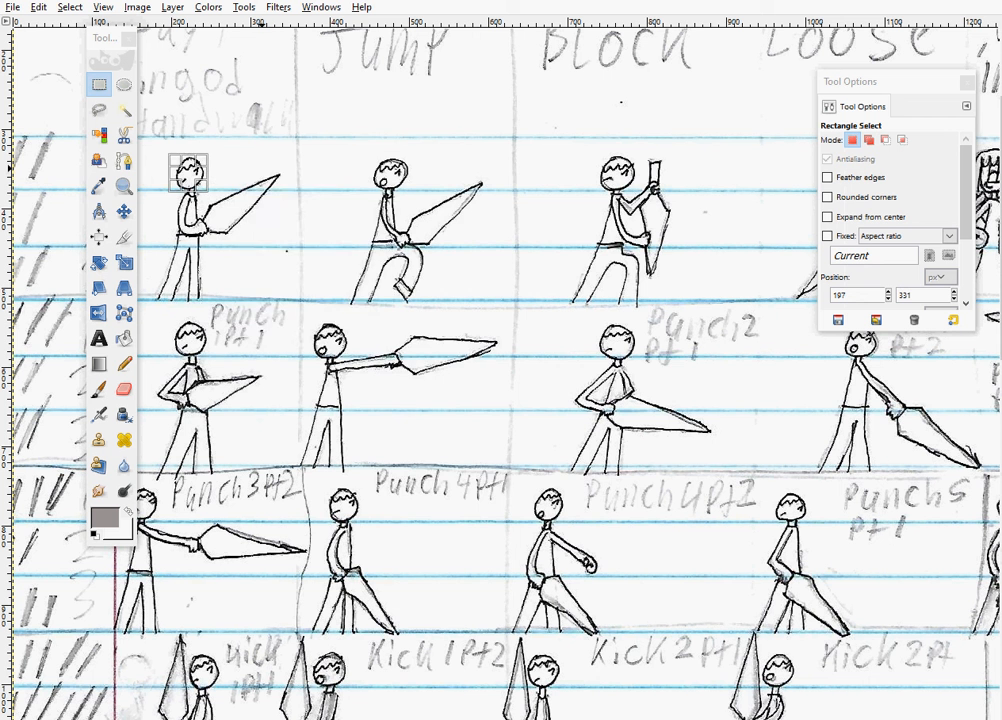
# Create a new blank image 49 px wide and 48 px high, matching the copied selection
pyautogui.rightClick(251, 162)
pyautogui.moveTo(290, 180)
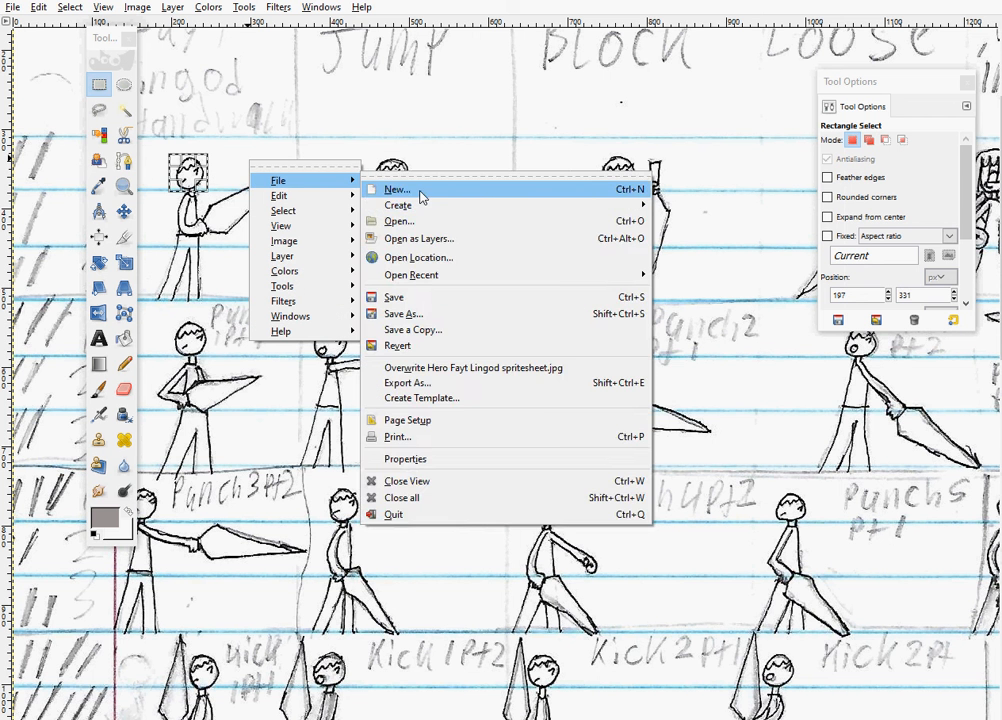
pyautogui.click(398, 190)
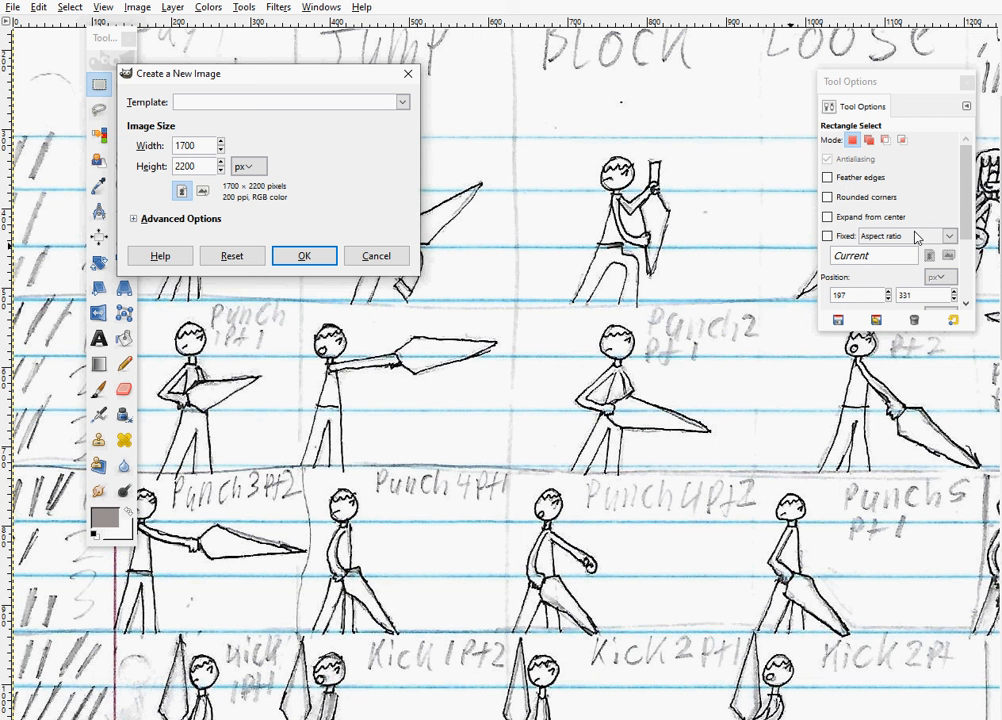
pyautogui.scroll(-3, 916, 237)
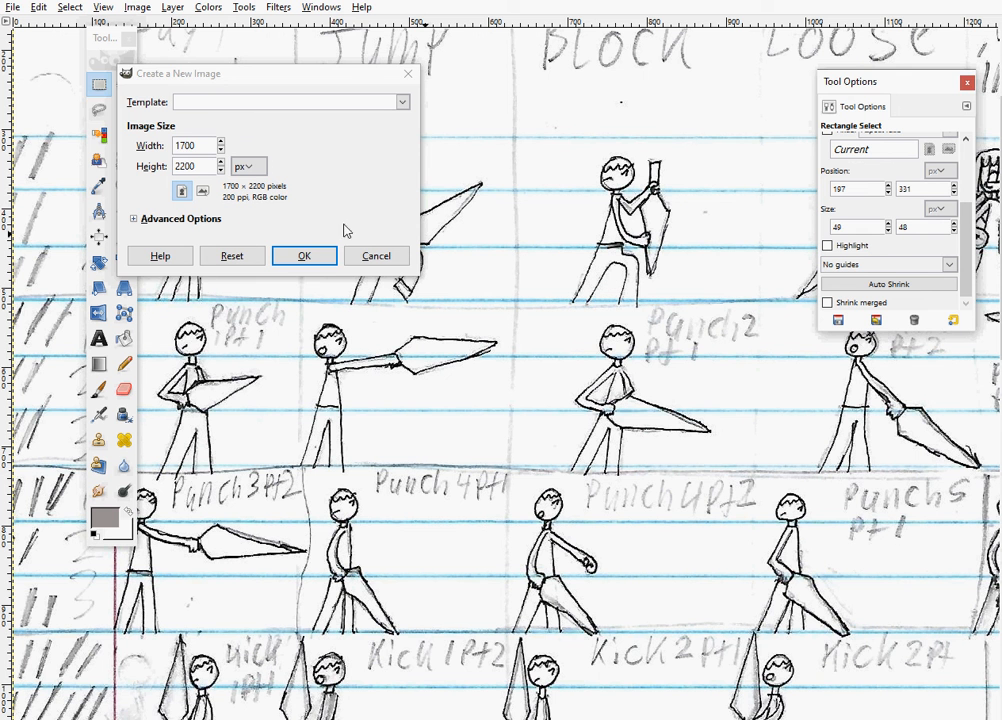
pyautogui.click(210, 158)
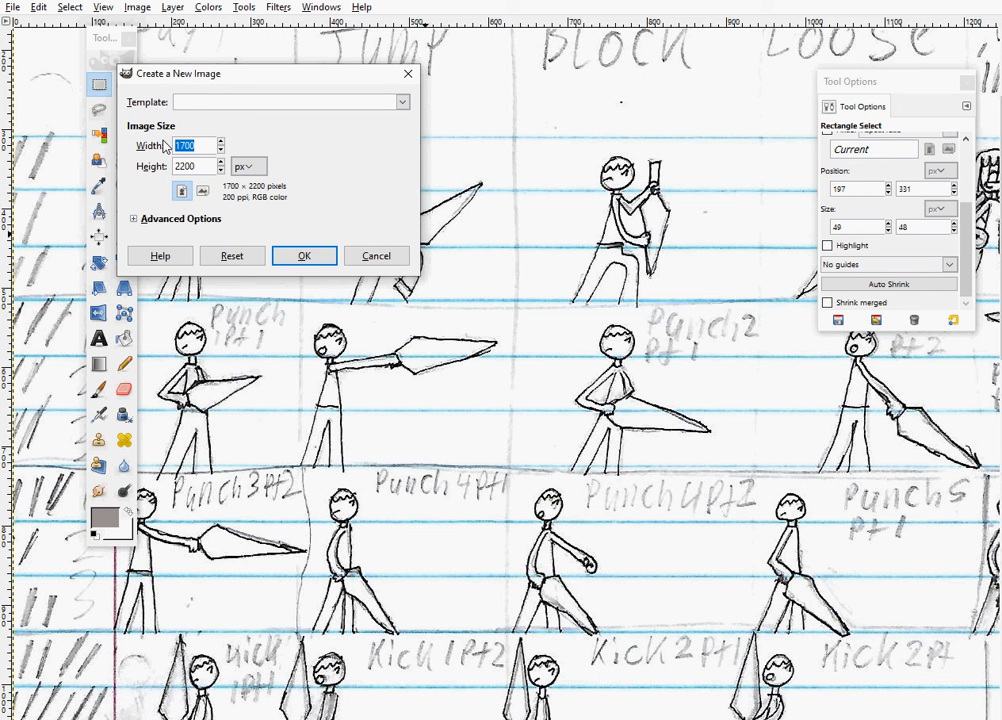
pyautogui.write('49')
pyautogui.press('Tab')
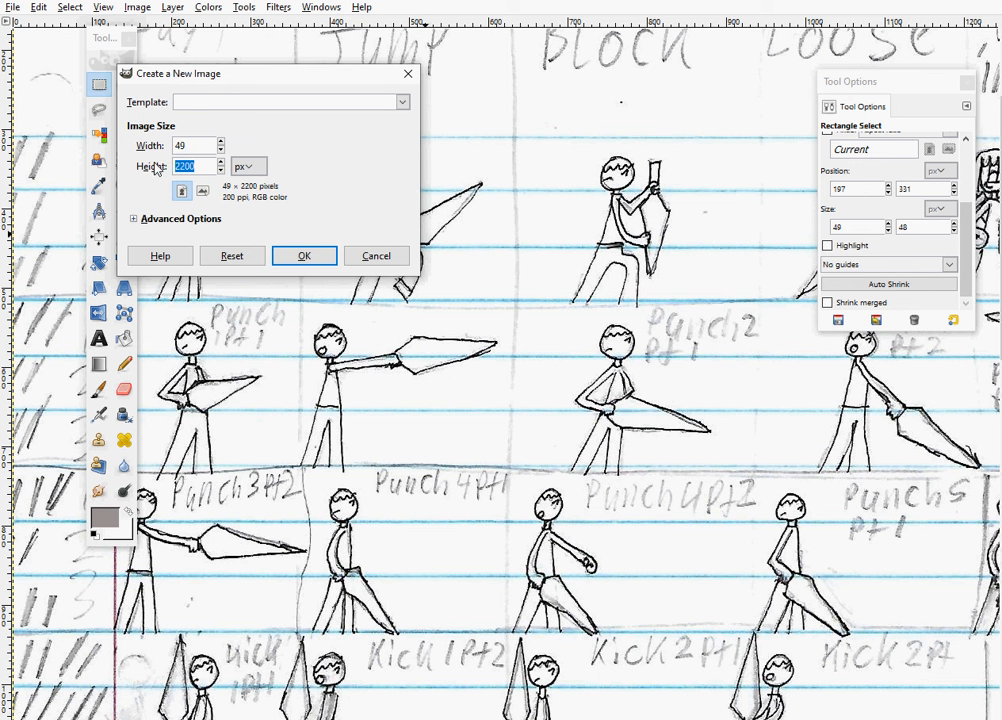
pyautogui.write('48')
pyautogui.click(305, 255)
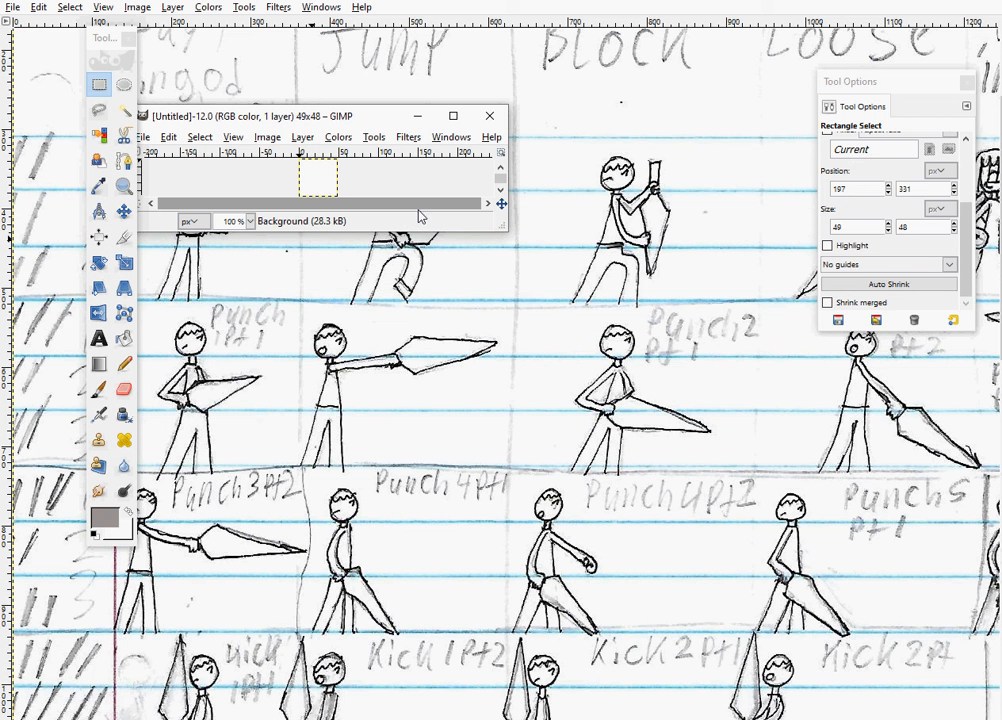
# Maximize the new image's window, paste the copied head into it and anchor the pasted content
pyautogui.rightClick(315, 178)
pyautogui.click(483, 120)
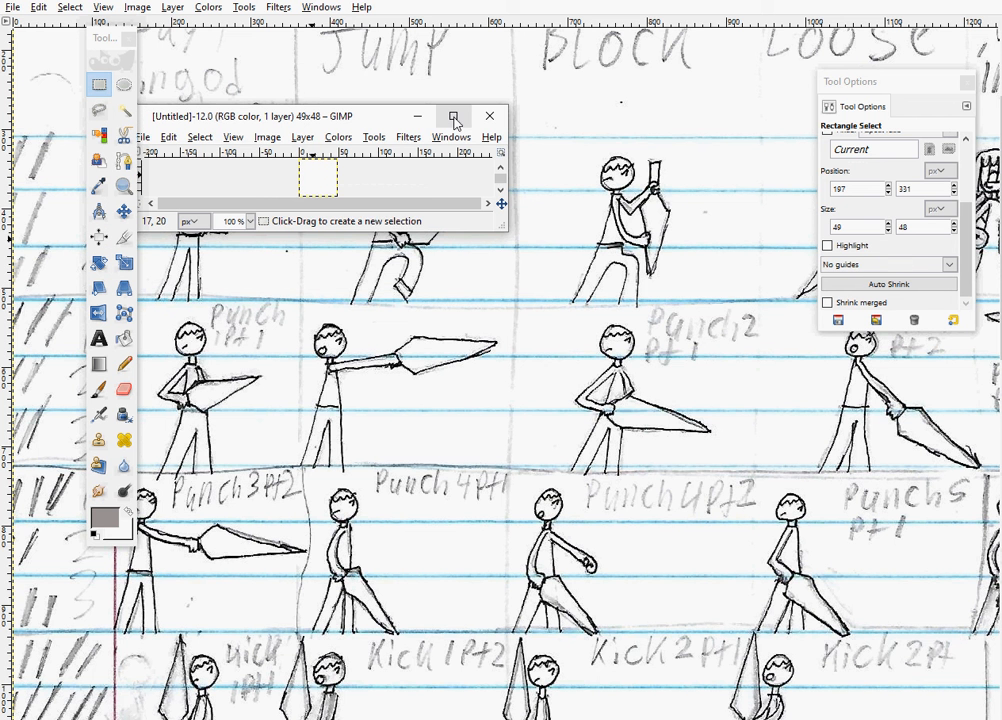
pyautogui.click(453, 116)
pyautogui.rightClick(505, 381)
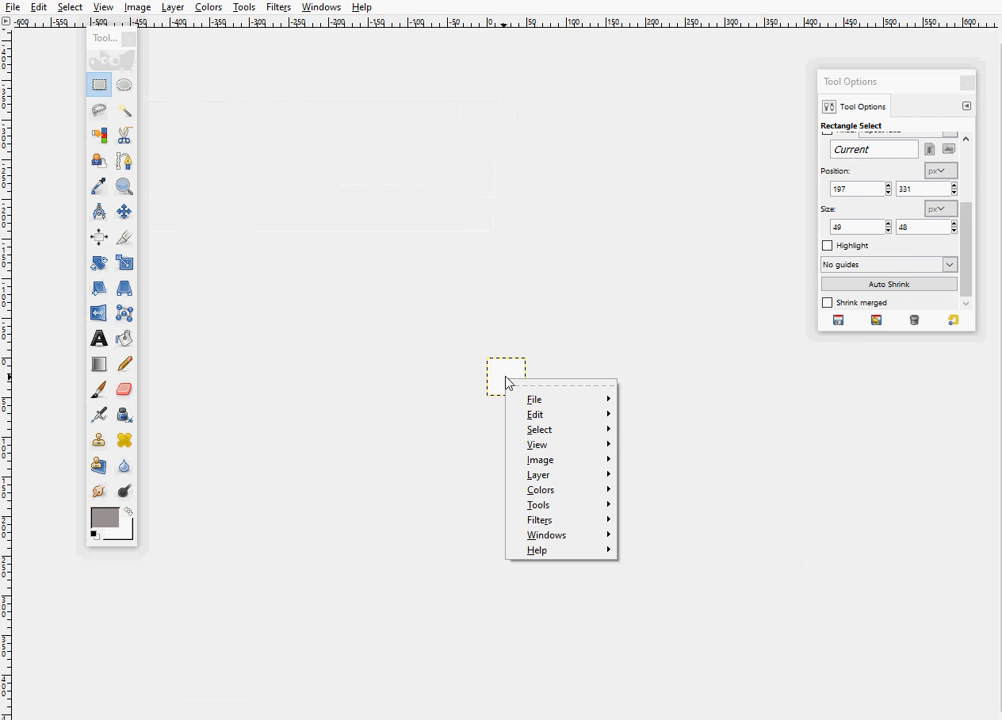
pyautogui.moveTo(541, 418)
pyautogui.click(667, 537)
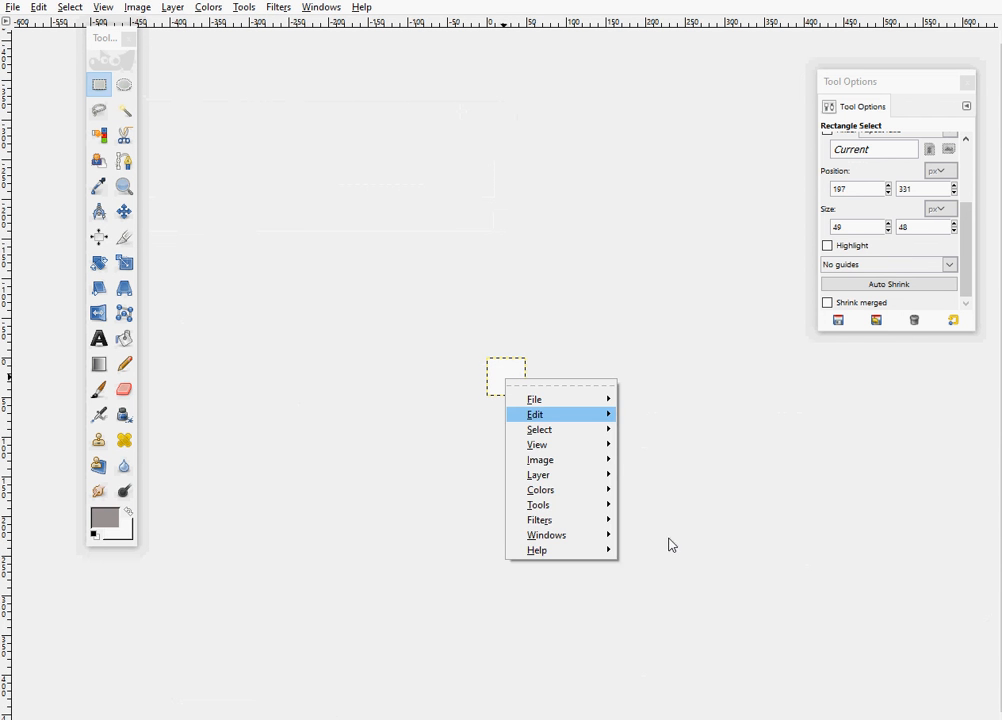
pyautogui.click(576, 356)
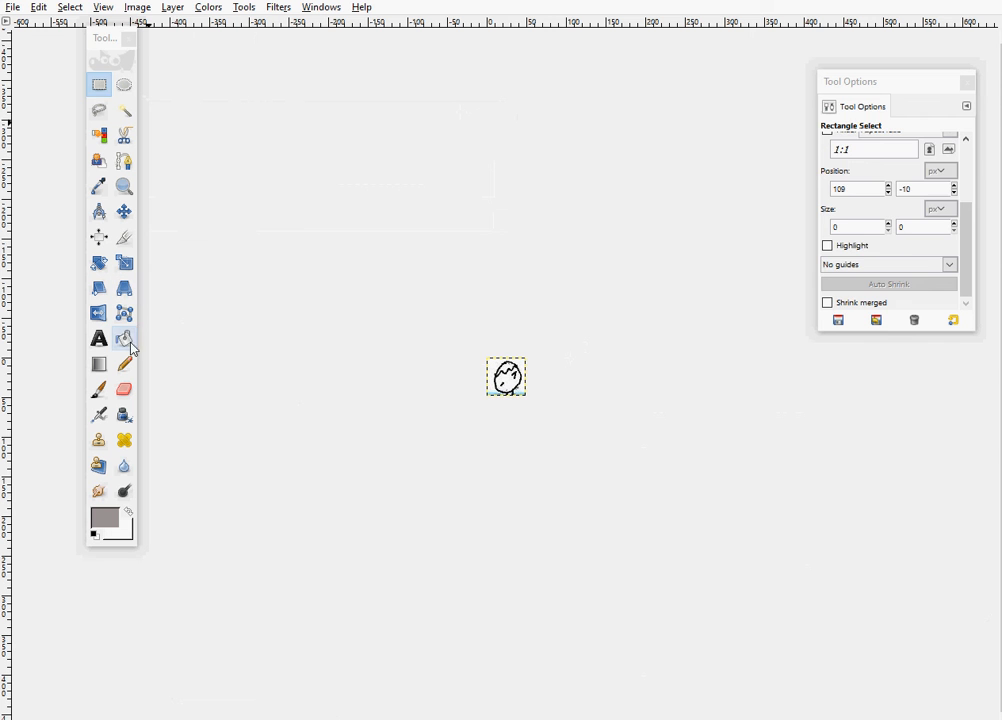
# Fill the background around the head with the foreground grey and paint over leftover edge pixels and the blue line with a size 5 pencil
pyautogui.click(124, 340)
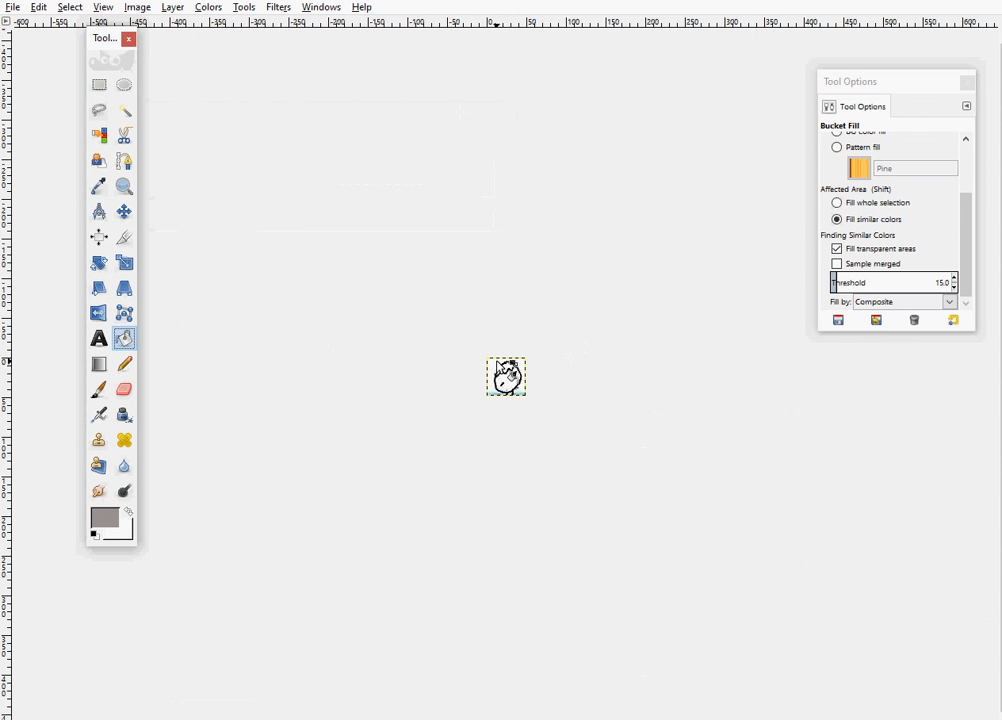
pyautogui.click(505, 366)
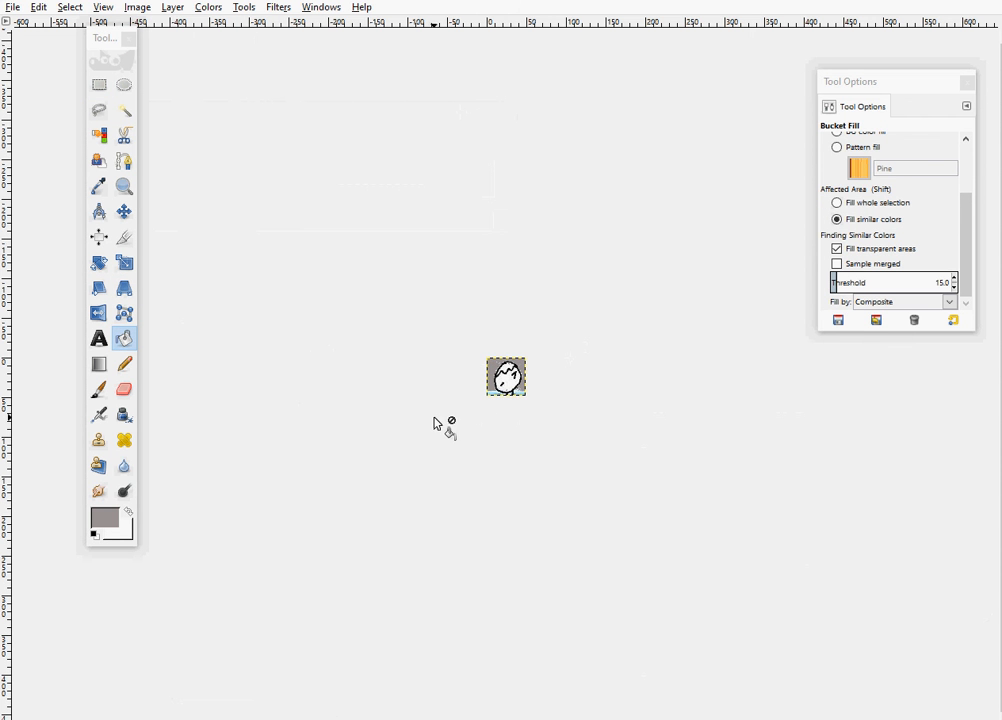
pyautogui.click(124, 364)
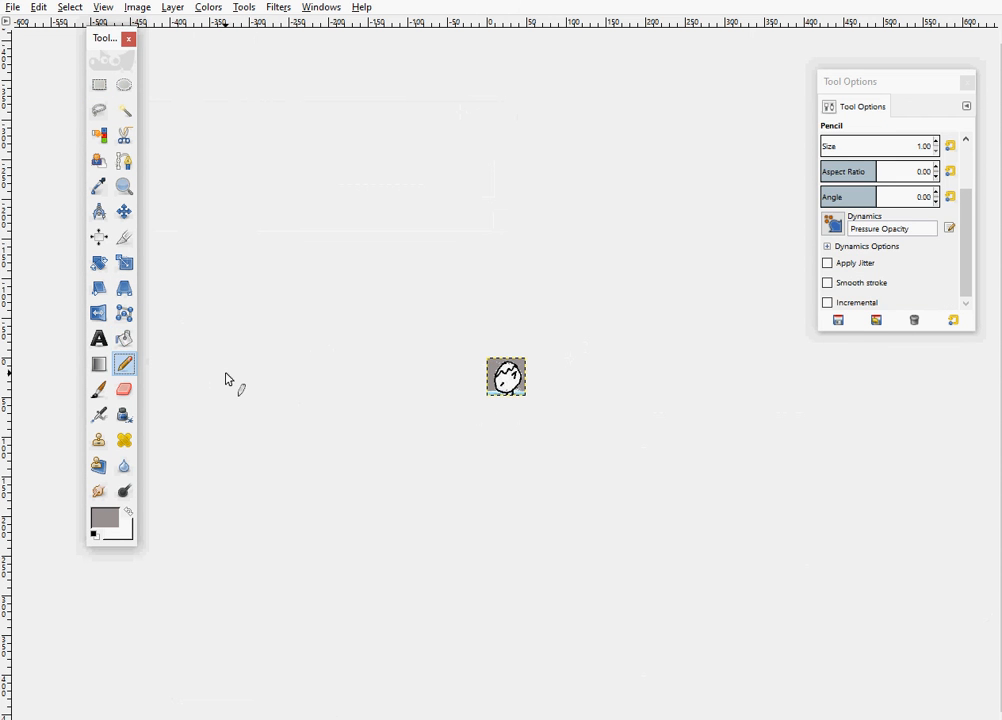
pyautogui.click(937, 142)
pyautogui.click(937, 142)
pyautogui.click(937, 142)
pyautogui.click(937, 142)
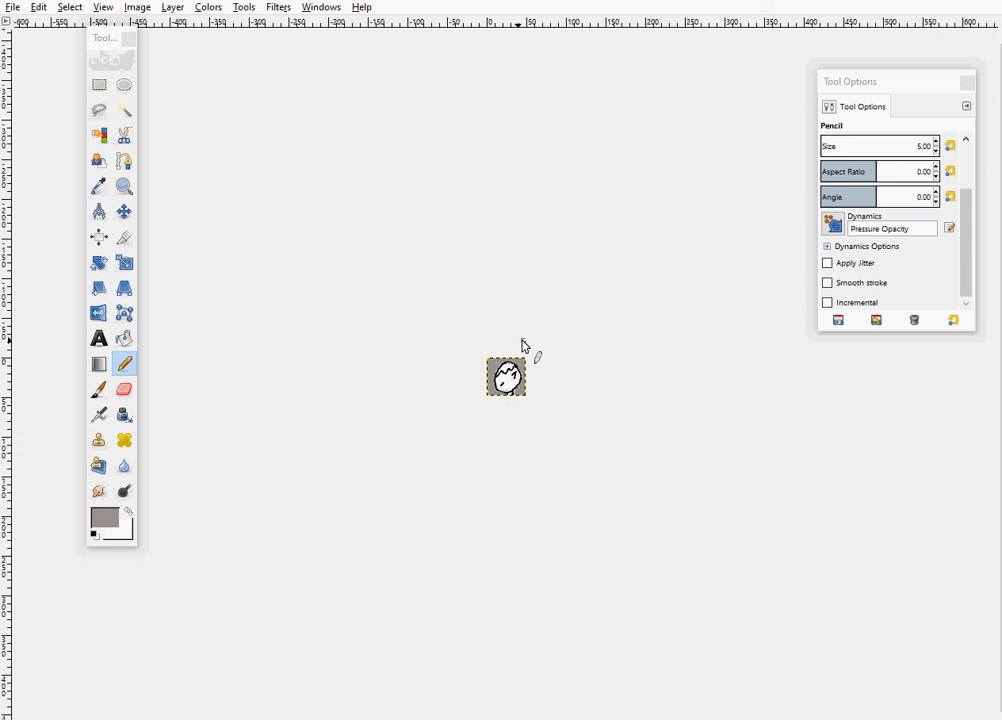
pyautogui.rightClick(490, 405)
pyautogui.moveTo(566, 441)
pyautogui.click(670, 412)
pyautogui.moveTo(518, 358); pyautogui.dragTo(490, 361)
# Export the head image to Documents as "Hero Fayt Small pic.pcx" and close it, discarding the unsaved changes
pyautogui.rightClick(405, 337)
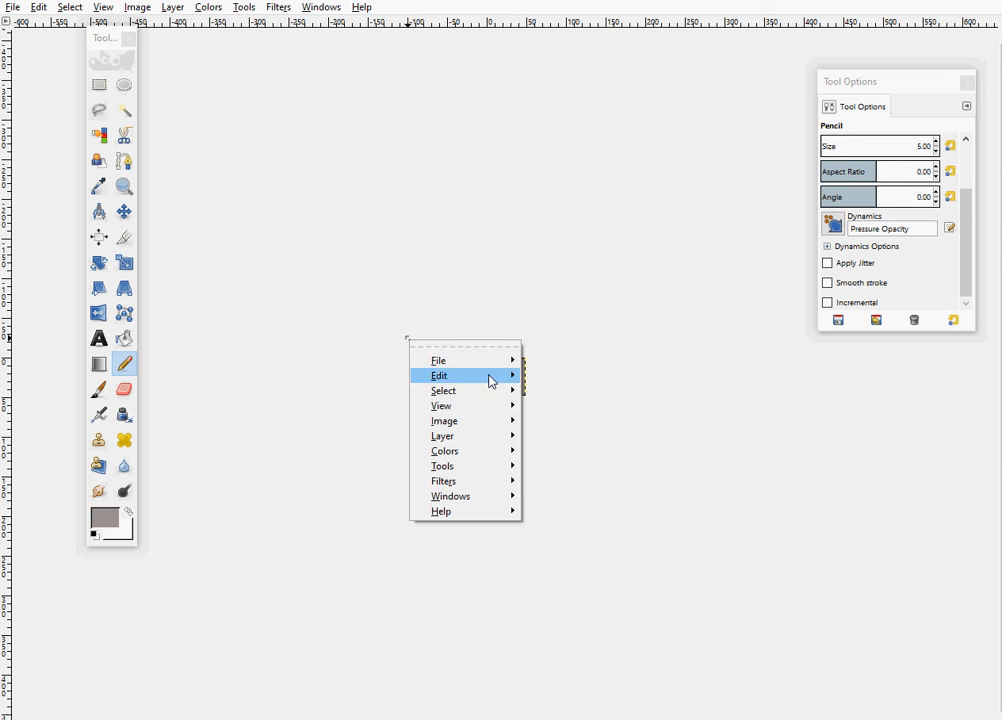
pyautogui.moveTo(497, 362)
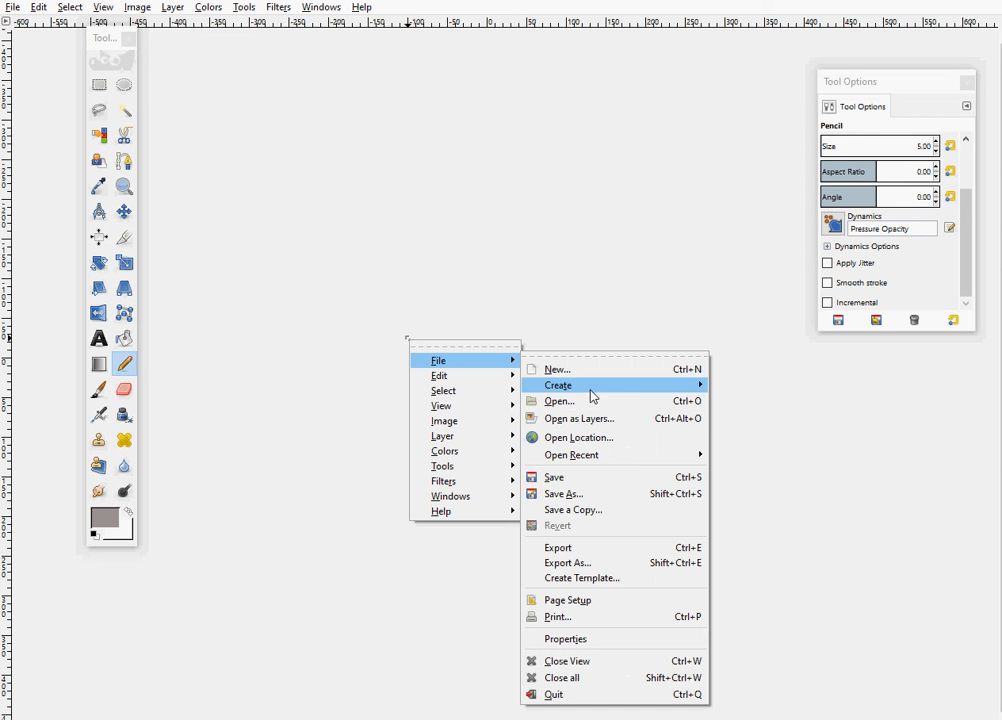
pyautogui.click(597, 556)
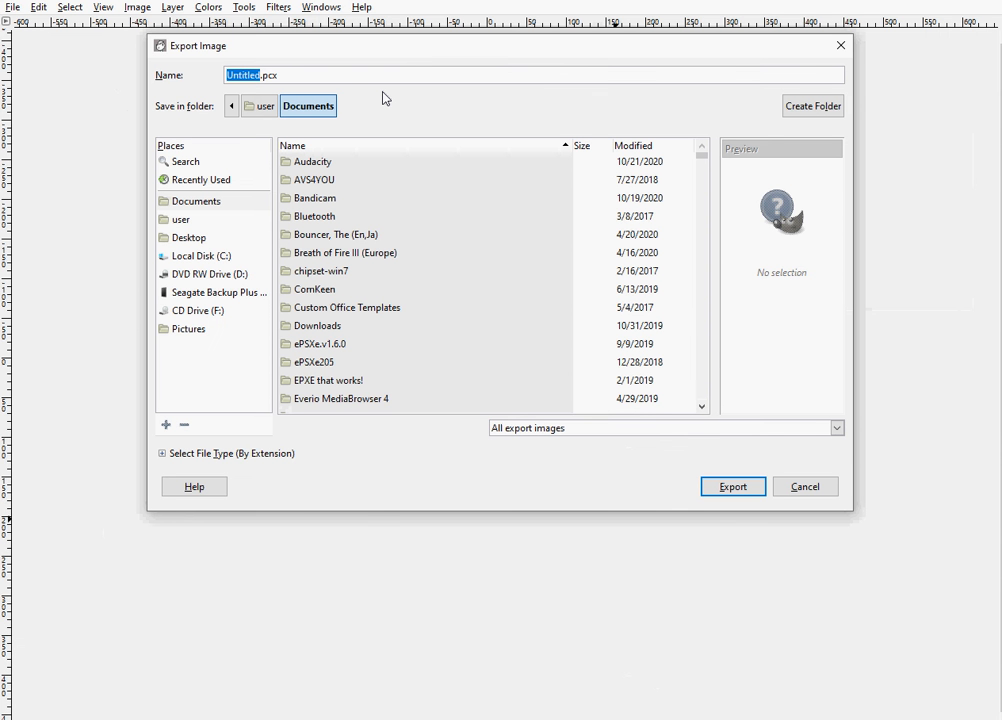
pyautogui.write('Hero Fayt Small')
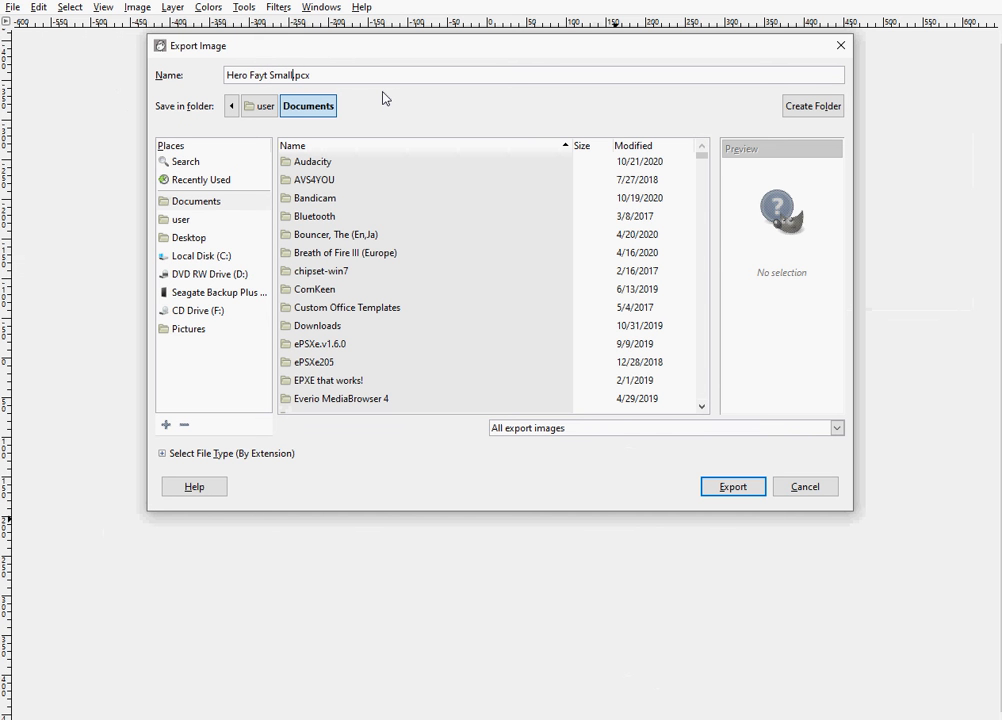
pyautogui.write(' pic')
pyautogui.click(746, 492)
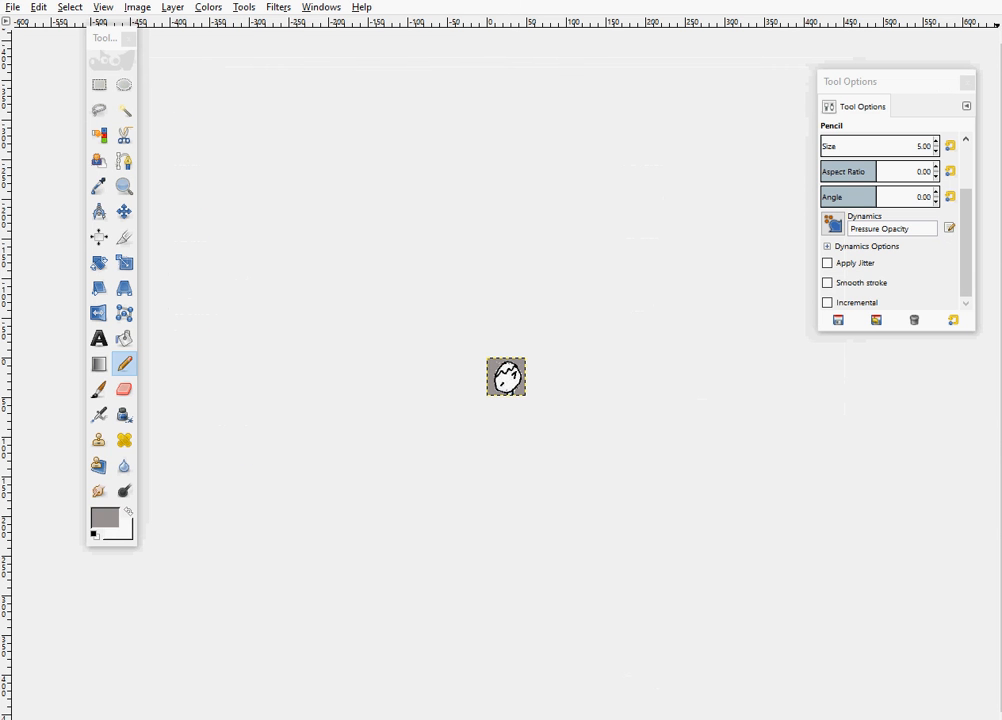
pyautogui.hotkey('ctrl', 'w')
pyautogui.click(565, 480)
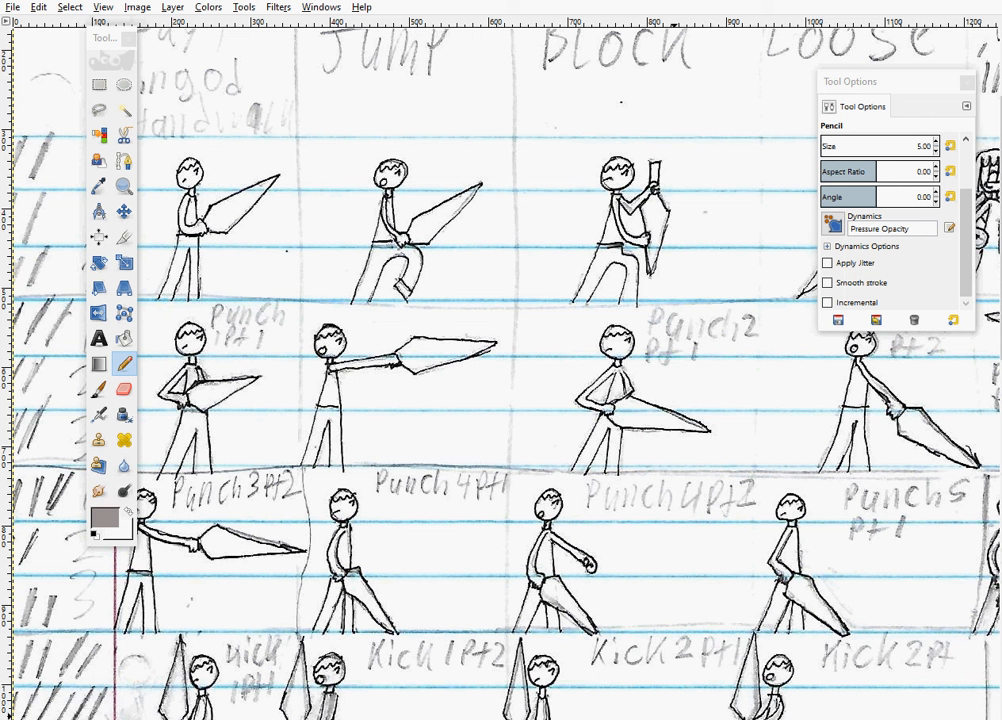
pyautogui.click(722, 718)
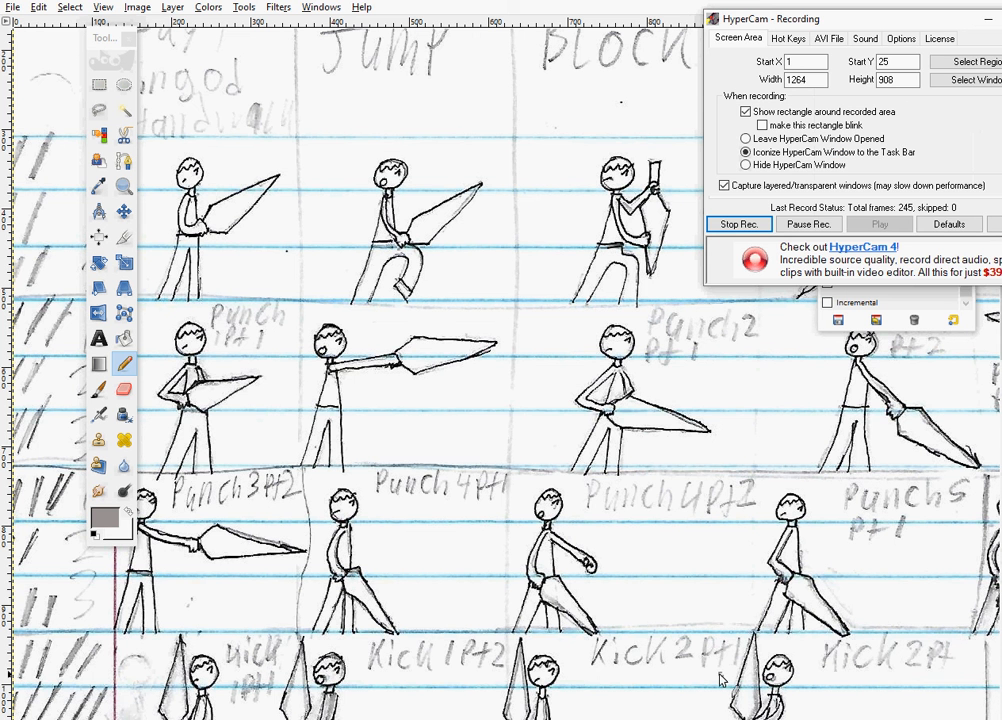
pyautogui.moveTo(832, 20); pyautogui.dragTo(741, 25)
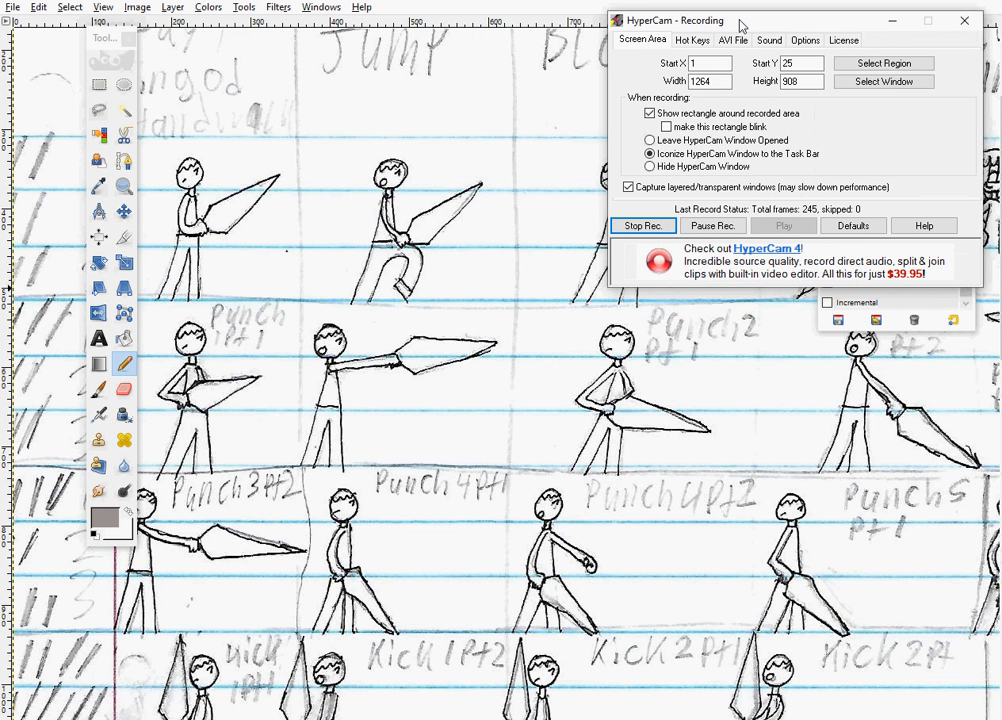